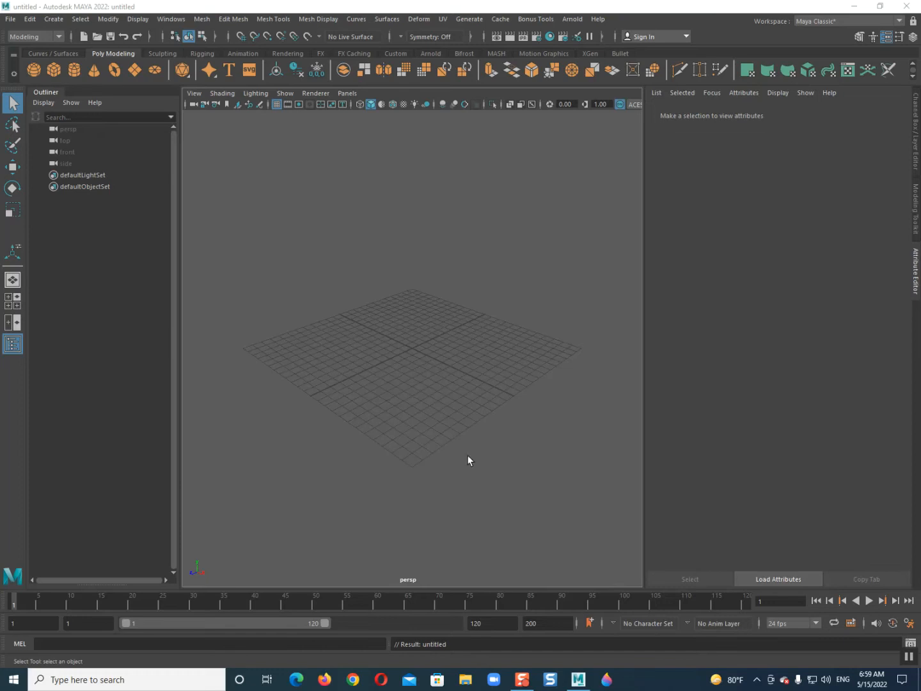
Switch to Chrome and run a Google image search for "black and white logo"
{"action": "left_click_drag", "start_coordinate": [542, 467], "coordinate": [337, 350]}
{"action": "left_click", "coordinate": [353, 679]}
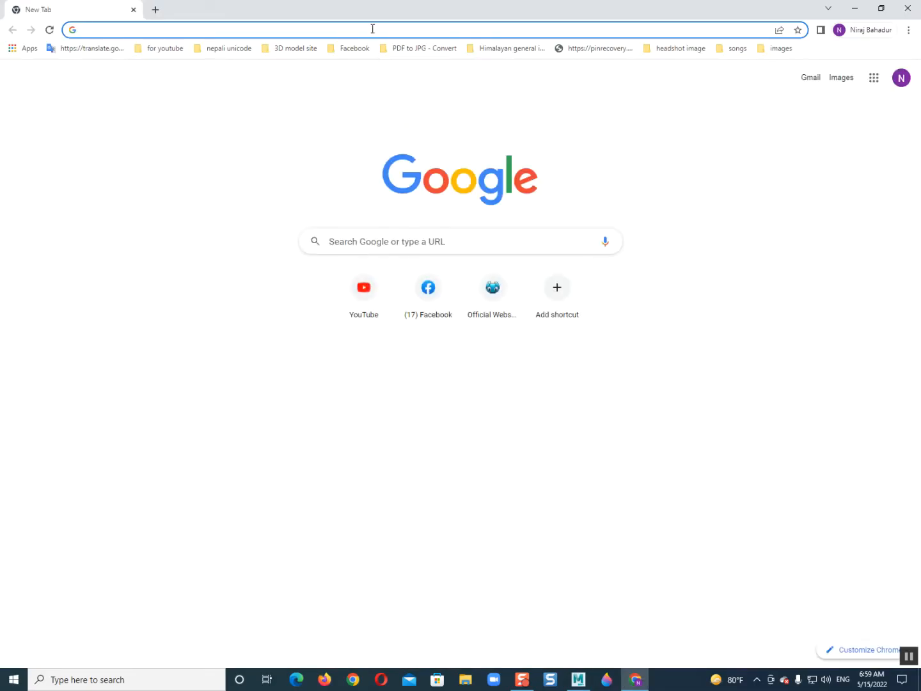
{"action": "left_click", "coordinate": [373, 29]}
{"action": "left_click", "coordinate": [372, 54]}
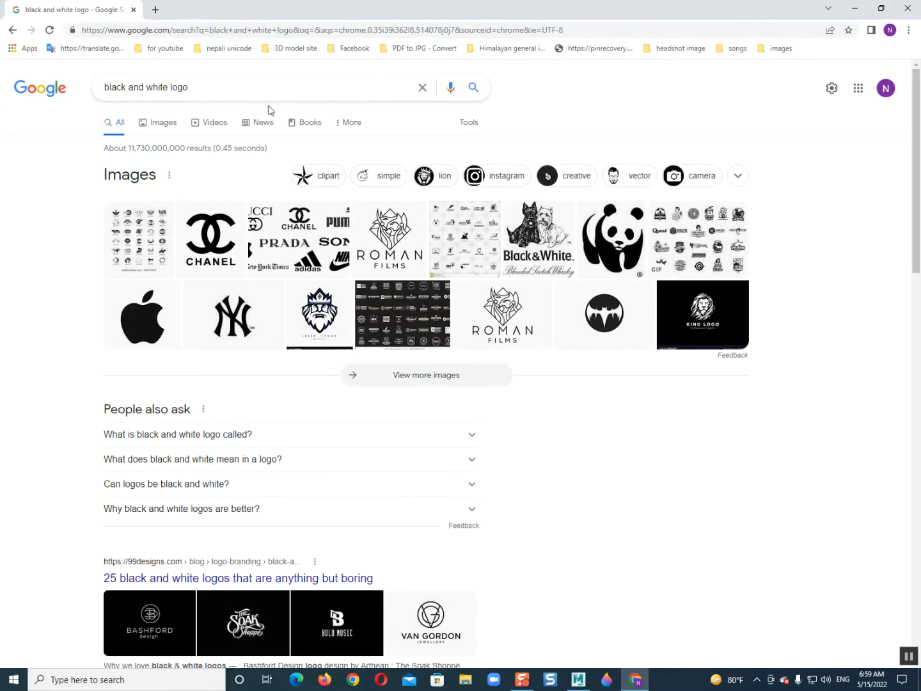
{"action": "triple_click", "coordinate": [249, 89]}
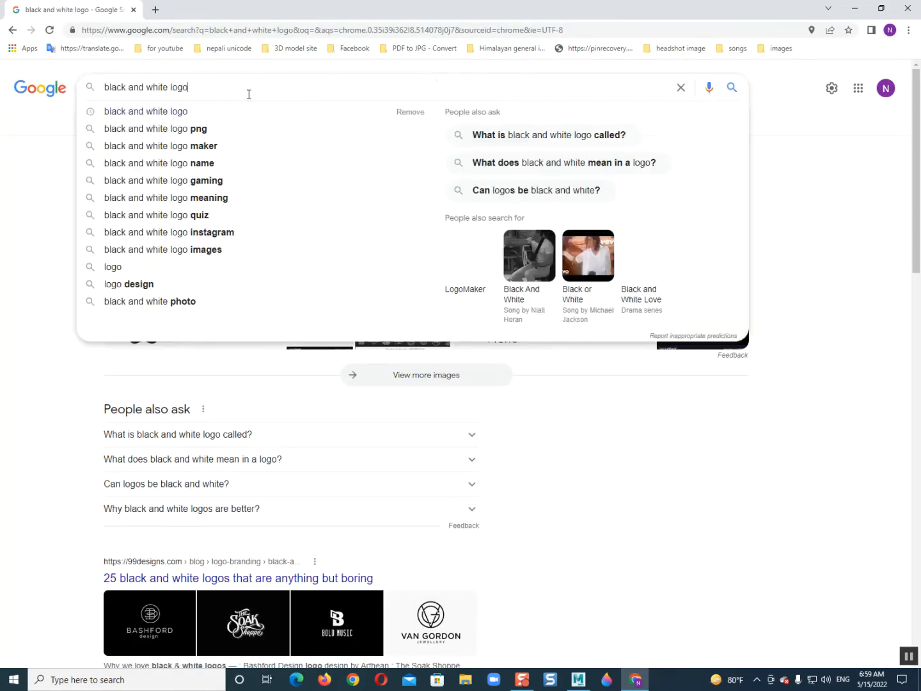
{"action": "left_click", "coordinate": [72, 369]}
{"action": "left_click", "coordinate": [170, 124]}
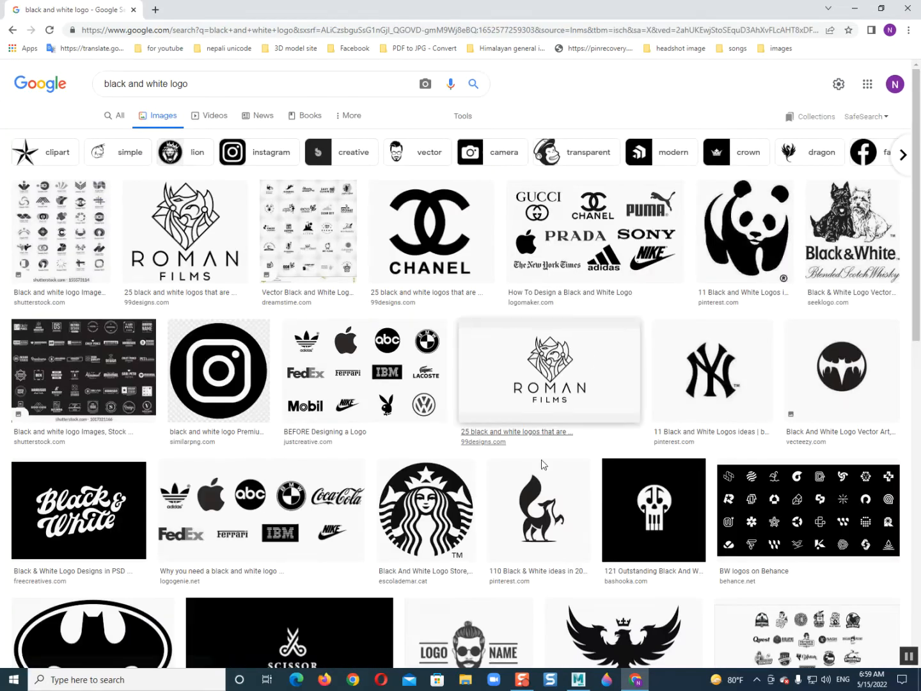
Save the black eagle logo with the crown from the image results to the Desktop as a JPEG named eagle
{"action": "scroll", "coordinate": [617, 426], "scroll_direction": "down", "scroll_amount": 1}
{"action": "scroll", "coordinate": [616, 427], "scroll_direction": "down", "scroll_amount": 2}
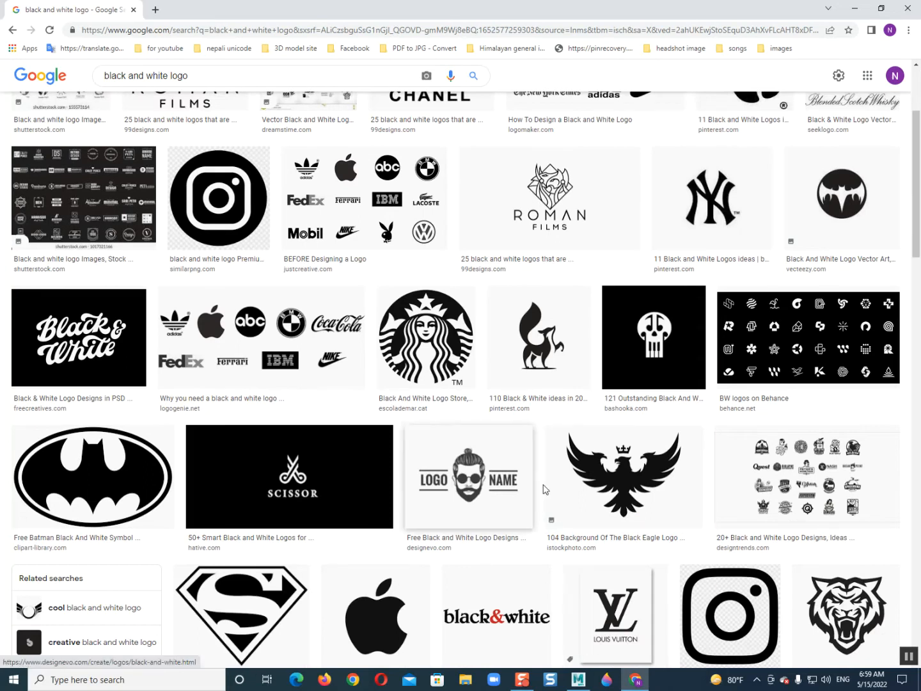
{"action": "left_click", "coordinate": [627, 462]}
{"action": "right_click", "coordinate": [698, 190]}
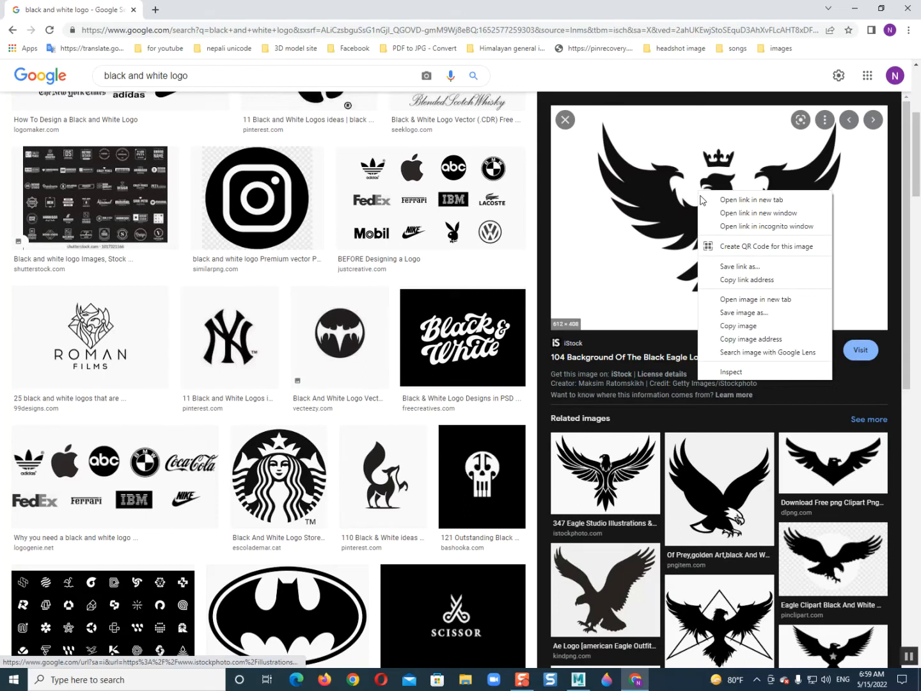
{"action": "left_click", "coordinate": [740, 313]}
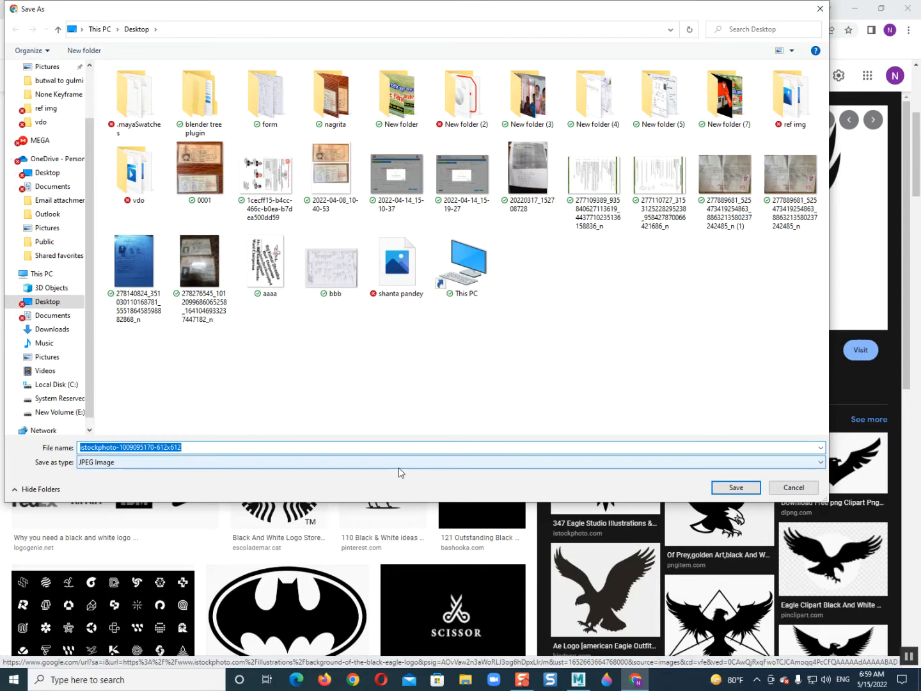
{"action": "type", "text": "ea"}
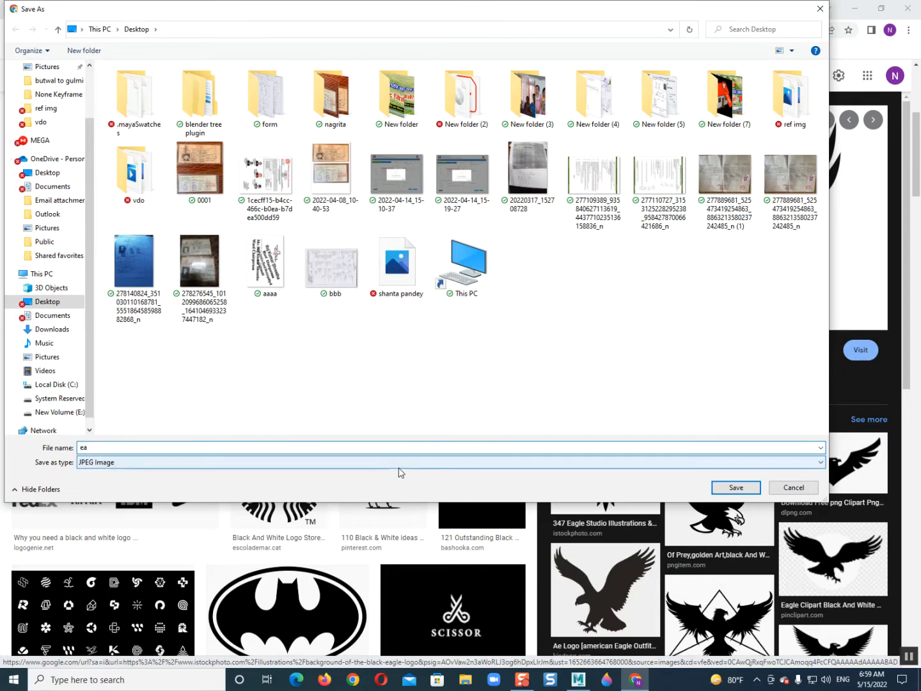
{"action": "key", "text": "Return"}
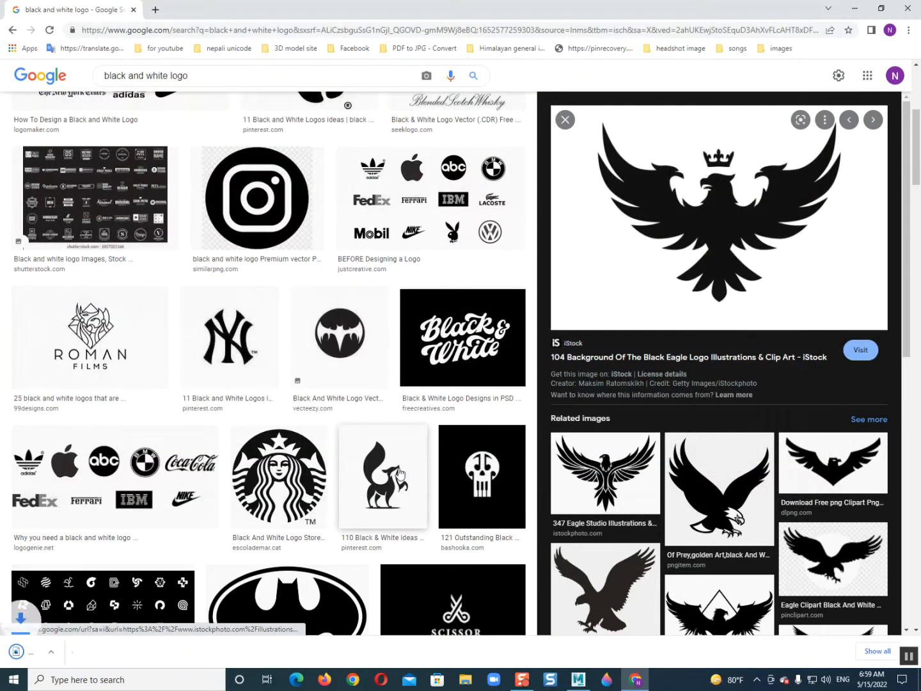
Return to Maya, turn off Interactive Creation for polygon primitives and create a polygon plane at the grid centre
{"action": "left_click", "coordinate": [853, 7]}
{"action": "left_click_drag", "start_coordinate": [343, 304], "coordinate": [512, 492]}
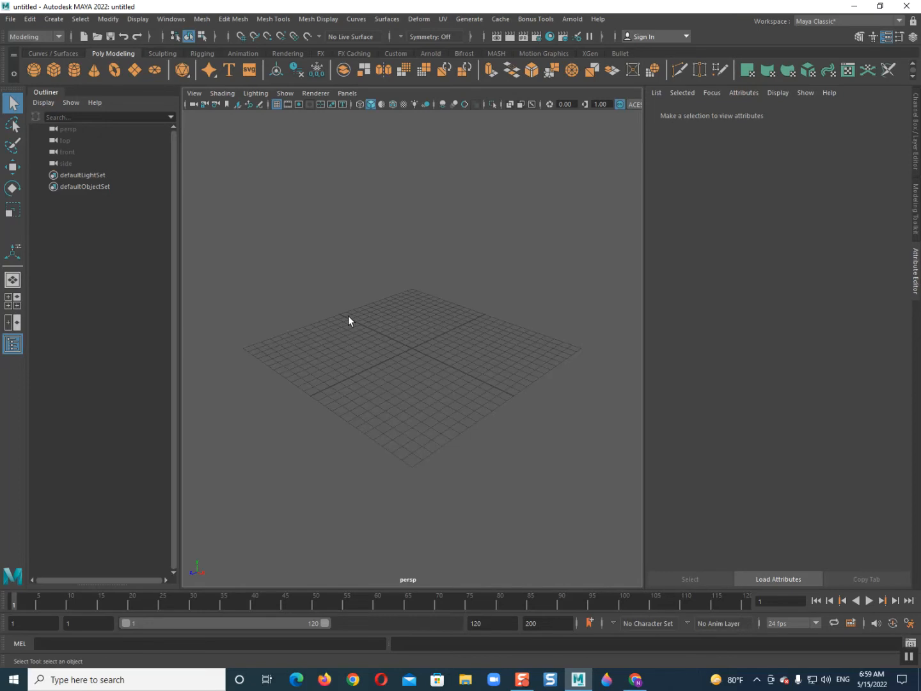
{"action": "right_click", "coordinate": [433, 325], "text": "shift"}
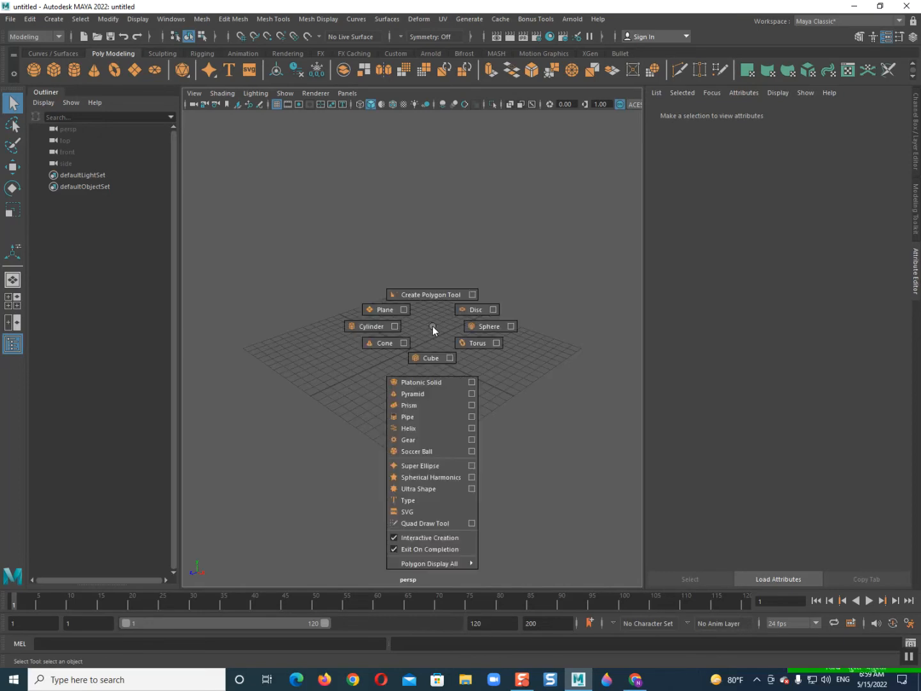
{"action": "left_click", "coordinate": [440, 541]}
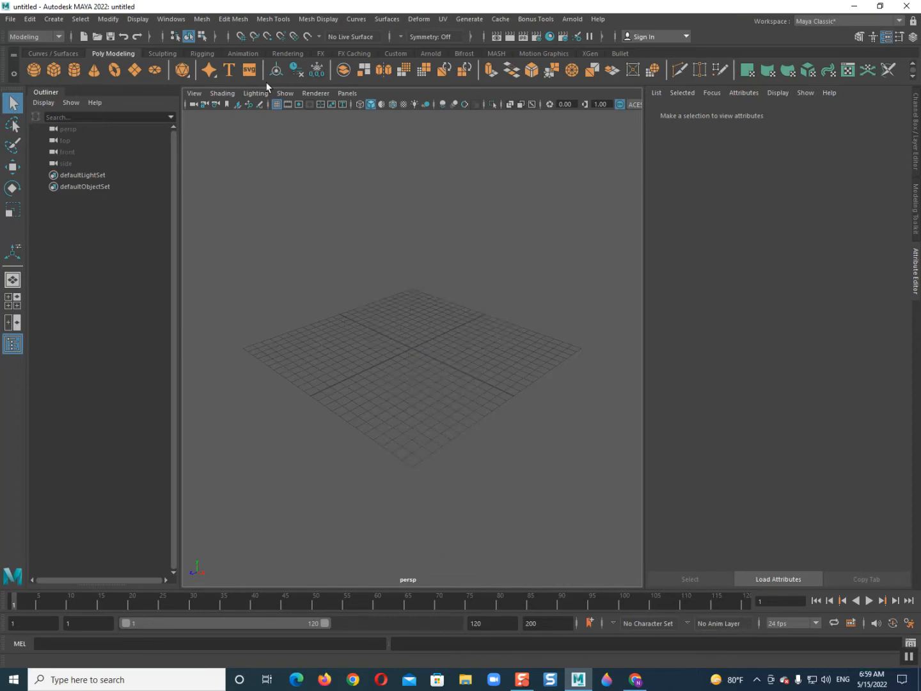
{"action": "left_click", "coordinate": [135, 73]}
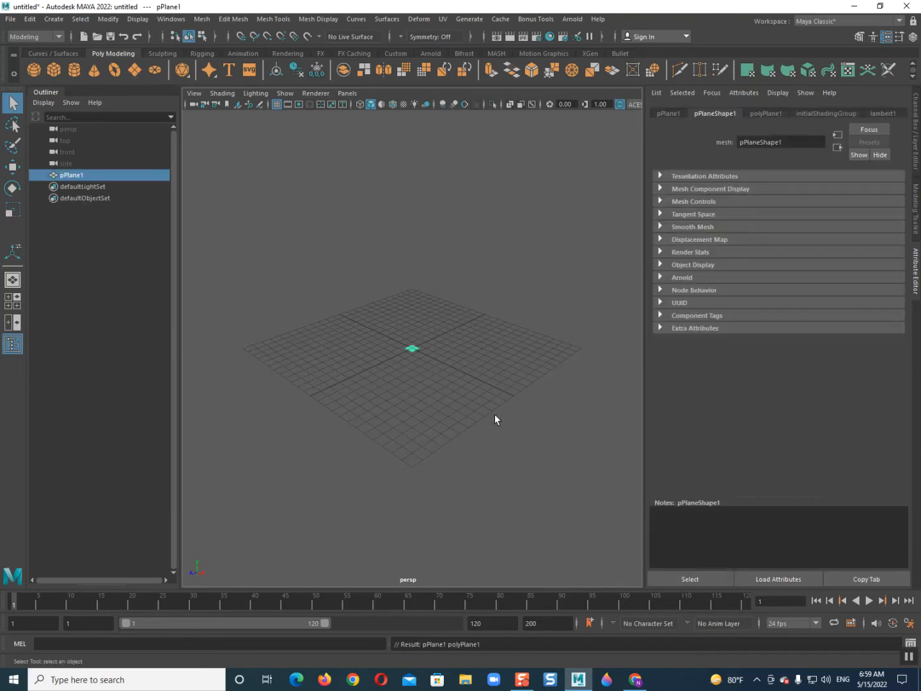
Scale the plane uniformly to about 23.958 and show its transform channels
{"action": "key", "text": "r"}
{"action": "left_click_drag", "start_coordinate": [418, 349], "coordinate": [579, 336]}
{"action": "key", "text": "ctrl+a"}
{"action": "left_click_drag", "start_coordinate": [695, 302], "coordinate": [484, 402], "text": "alt"}
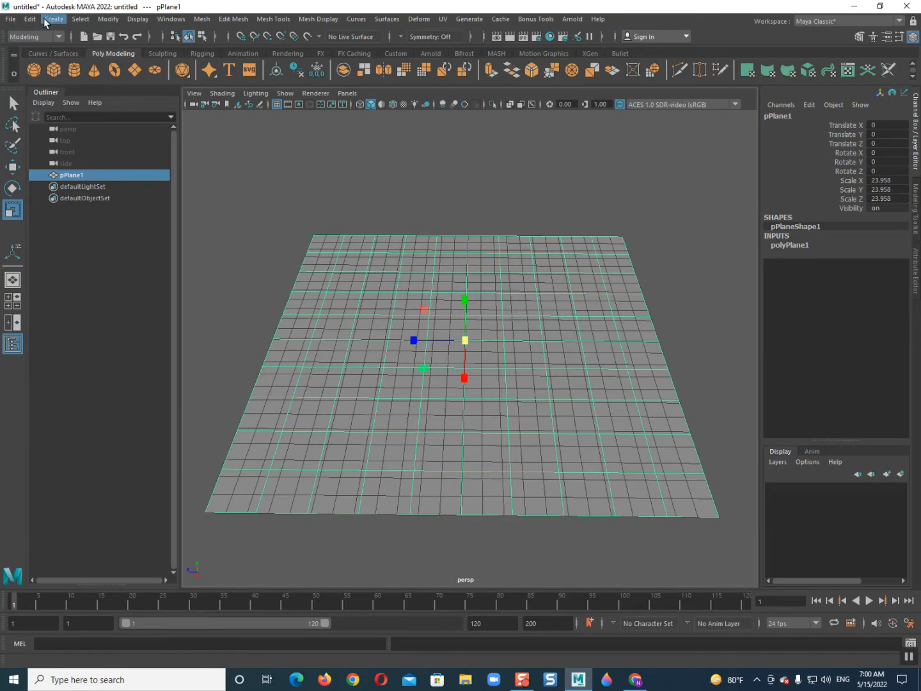
Convert the Desktop image eagle.jpg to polygons fitted to the selected plane using Texture to Geometry with its current option values
{"action": "left_click", "coordinate": [108, 19]}
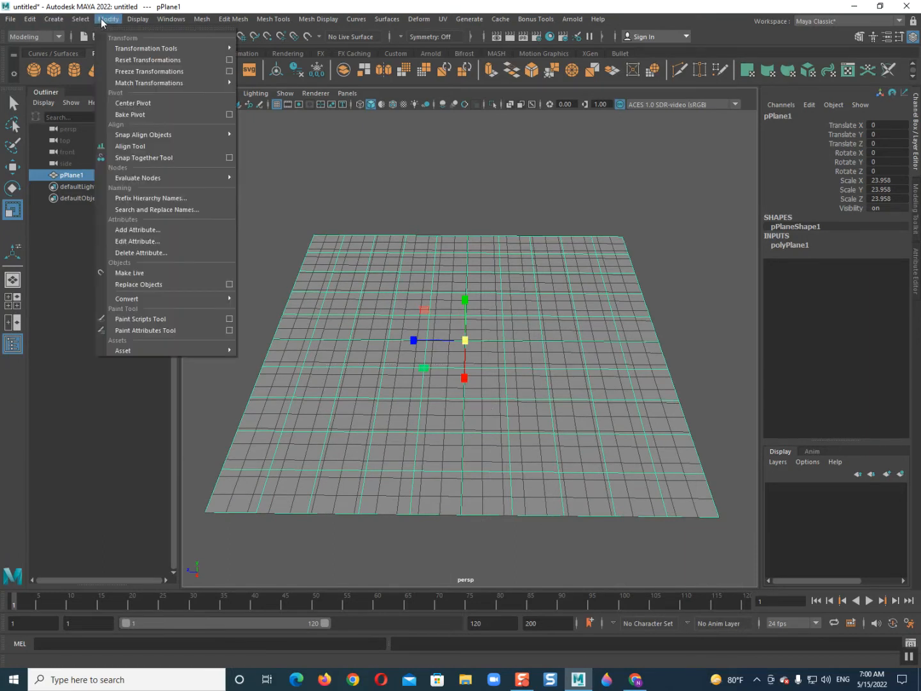
{"action": "mouse_move", "coordinate": [184, 298]}
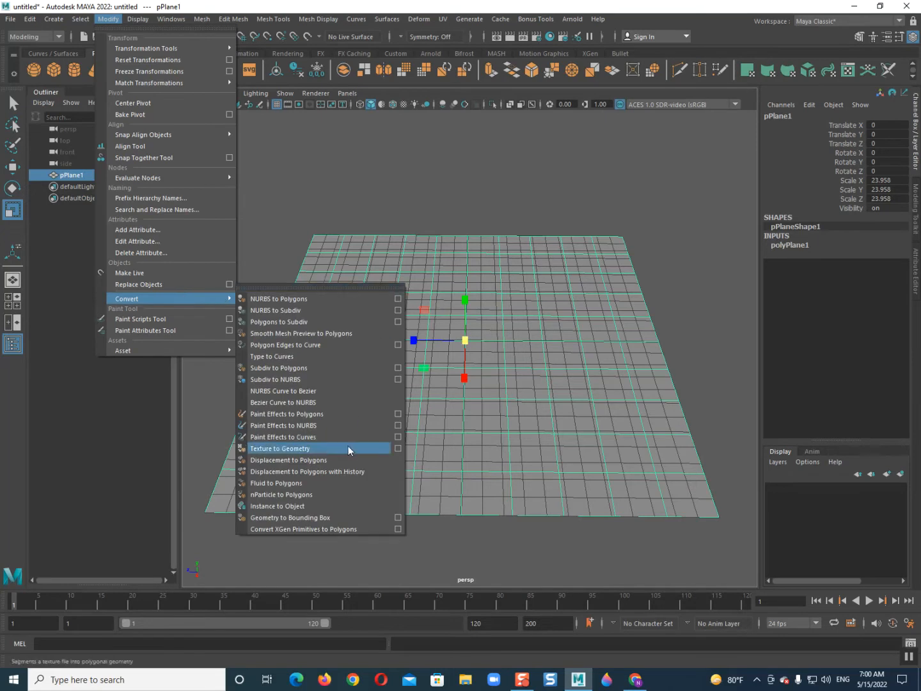
{"action": "left_click", "coordinate": [398, 449]}
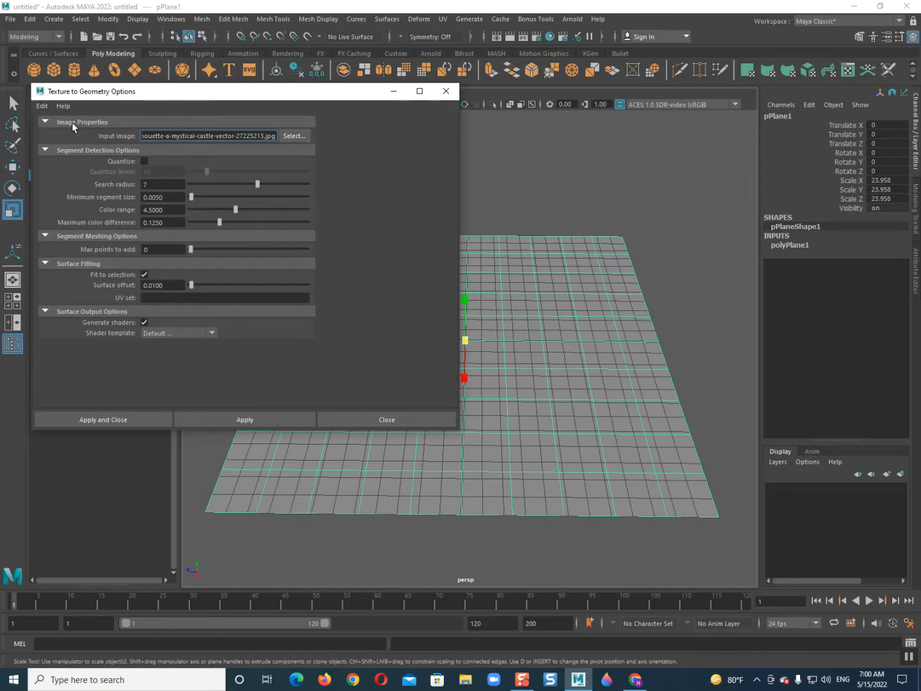
{"action": "left_click", "coordinate": [293, 135]}
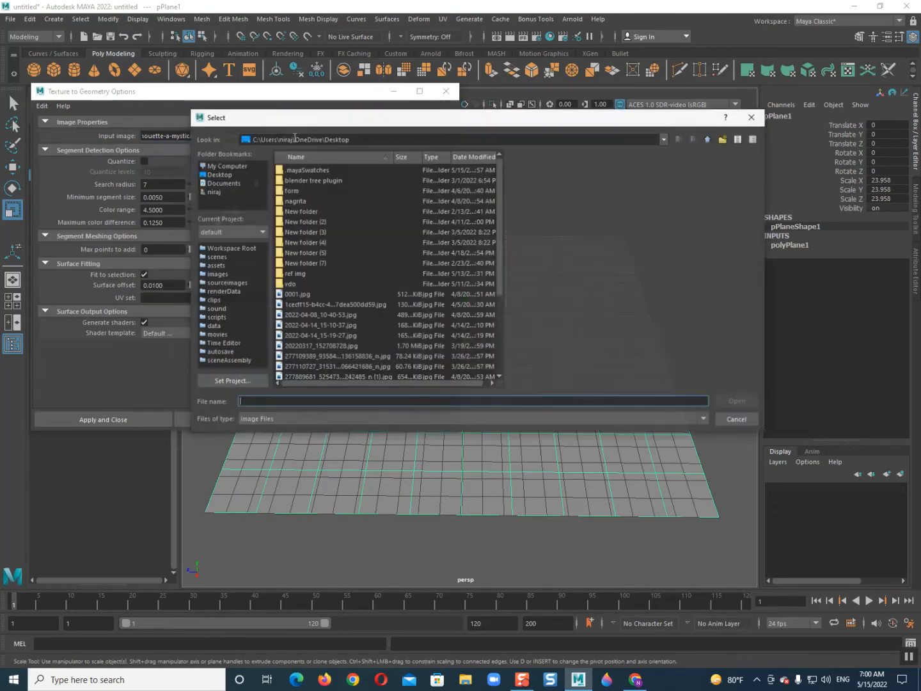
{"action": "scroll", "coordinate": [319, 316], "scroll_direction": "down", "scroll_amount": 4}
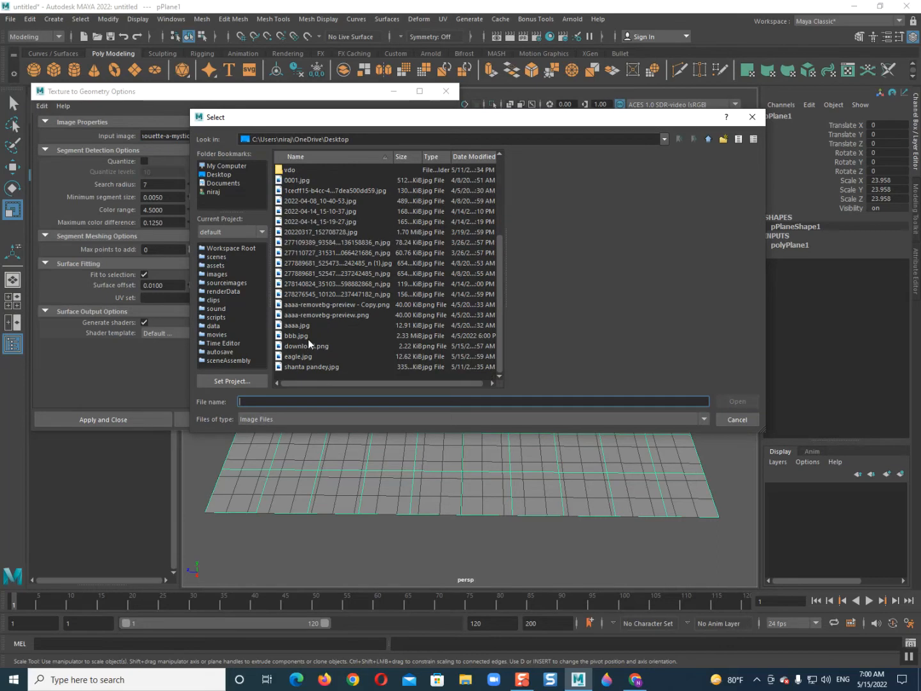
{"action": "left_click", "coordinate": [298, 357]}
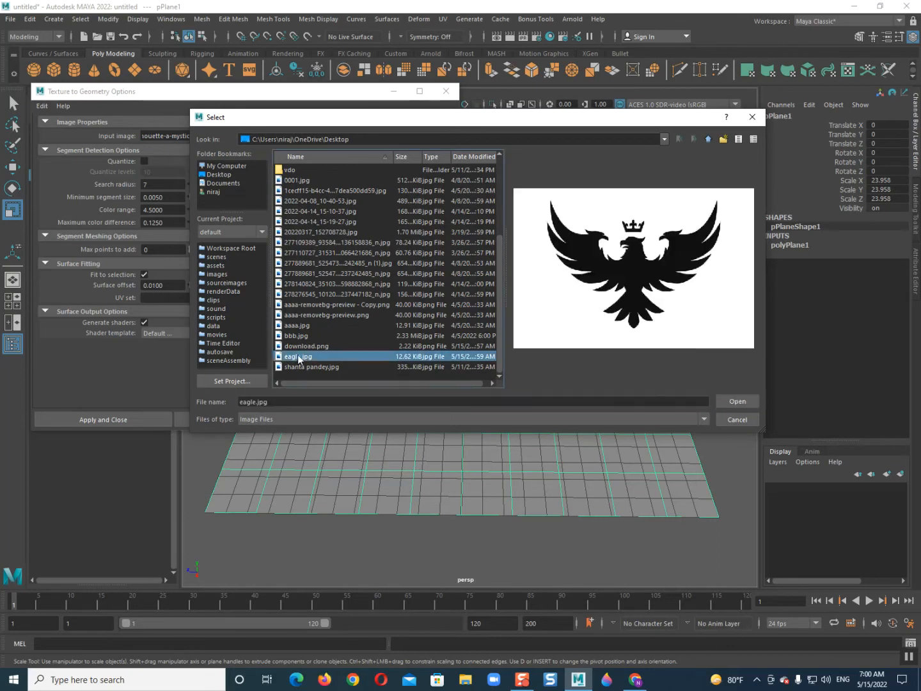
{"action": "left_click", "coordinate": [736, 401]}
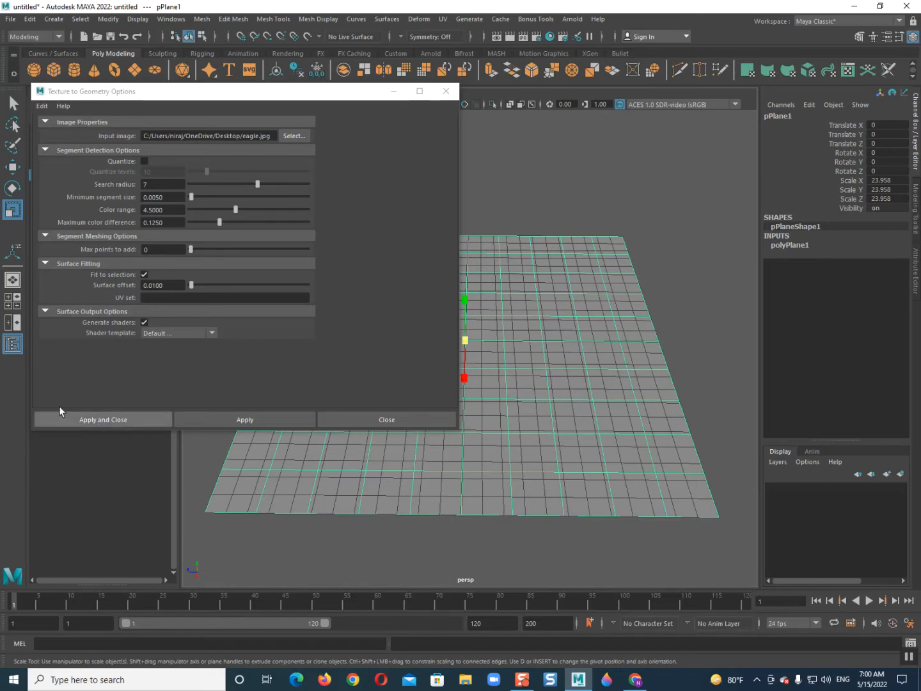
{"action": "left_click", "coordinate": [120, 421]}
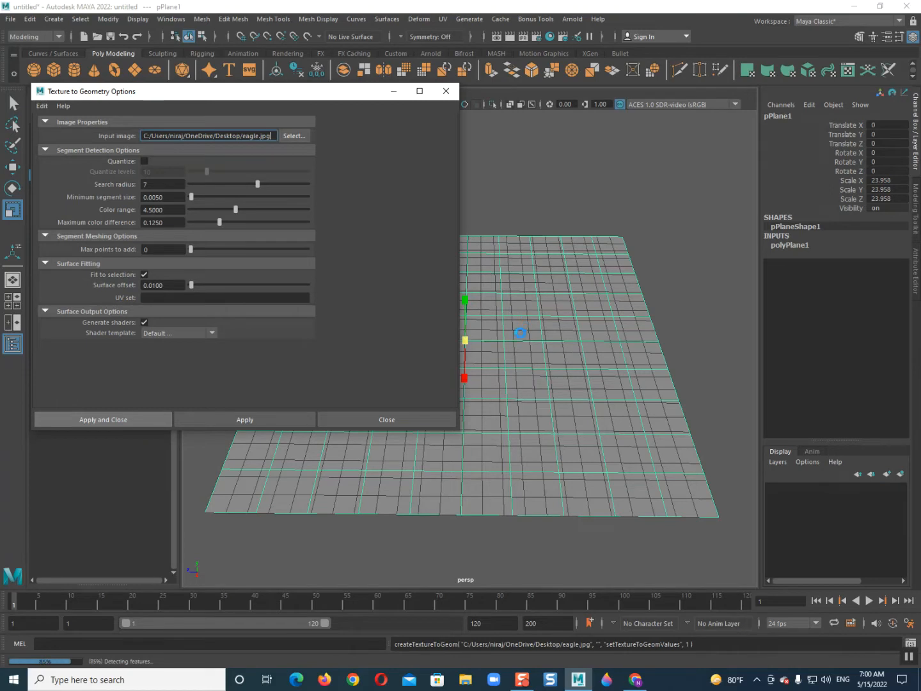
Return the converted eagle mesh to object mode and examine its triangulated surface and silhouette from several angles
{"action": "scroll", "coordinate": [425, 402], "scroll_direction": "down", "scroll_amount": 3}
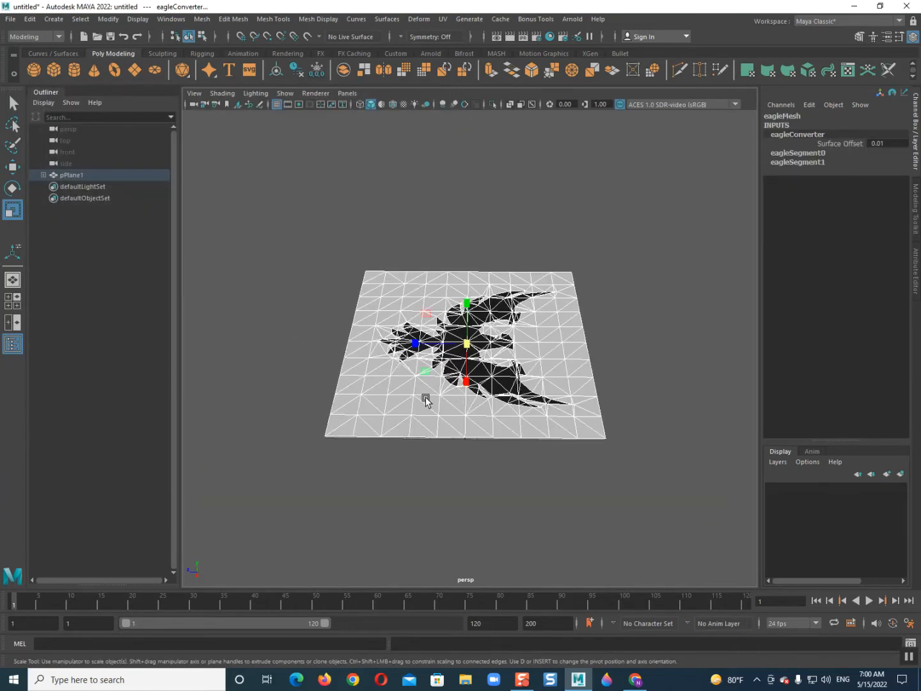
{"action": "left_click_drag", "start_coordinate": [423, 398], "coordinate": [537, 357], "text": "alt"}
{"action": "right_click_drag", "start_coordinate": [446, 291], "coordinate": [533, 203]}
{"action": "left_click", "coordinate": [536, 201]}
{"action": "mouse_move", "coordinate": [419, 348]}
{"action": "left_mouse_down", "text": "alt"}
{"action": "mouse_move", "coordinate": [464, 388]}
{"action": "mouse_move", "coordinate": [406, 366]}
{"action": "left_mouse_up", "text": "alt"}
{"action": "left_click", "coordinate": [464, 381]}
{"action": "scroll", "coordinate": [464, 382], "scroll_direction": "up", "scroll_amount": 4}
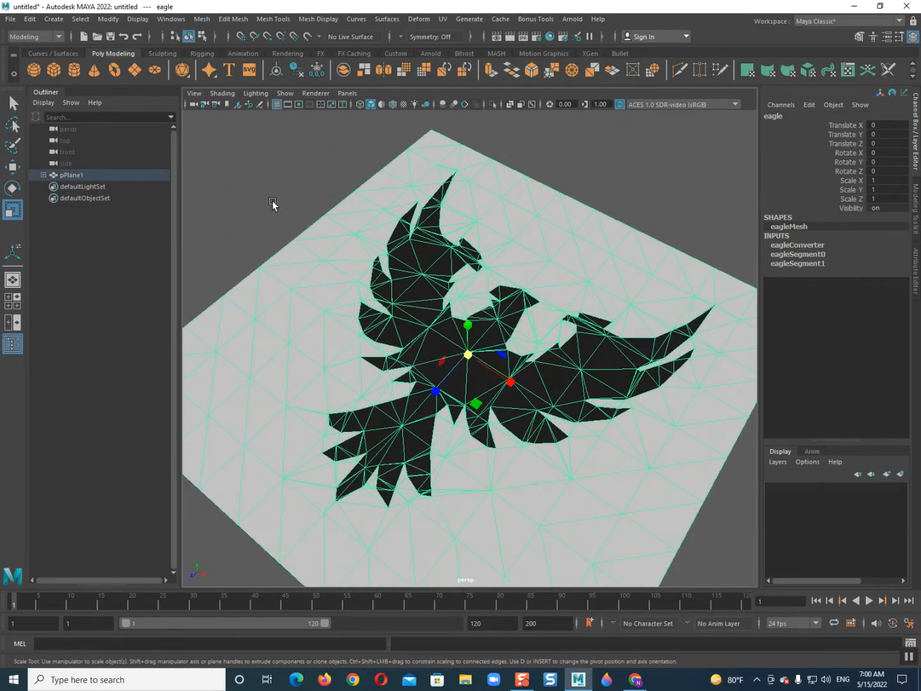
{"action": "left_click", "coordinate": [272, 202]}
{"action": "left_click_drag", "start_coordinate": [447, 333], "coordinate": [493, 348], "text": "alt"}
{"action": "left_click", "coordinate": [469, 362]}
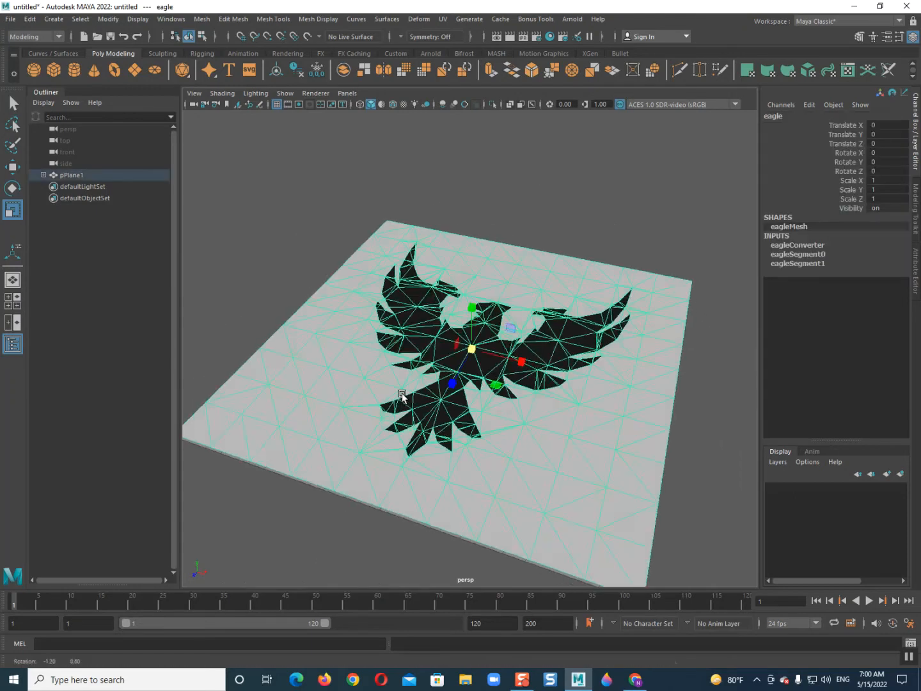
{"action": "scroll", "coordinate": [420, 401], "scroll_direction": "down", "scroll_amount": 4}
{"action": "left_click_drag", "start_coordinate": [387, 354], "coordinate": [404, 370], "text": "alt"}
{"action": "key", "text": "space"}
{"action": "left_click", "coordinate": [408, 368]}
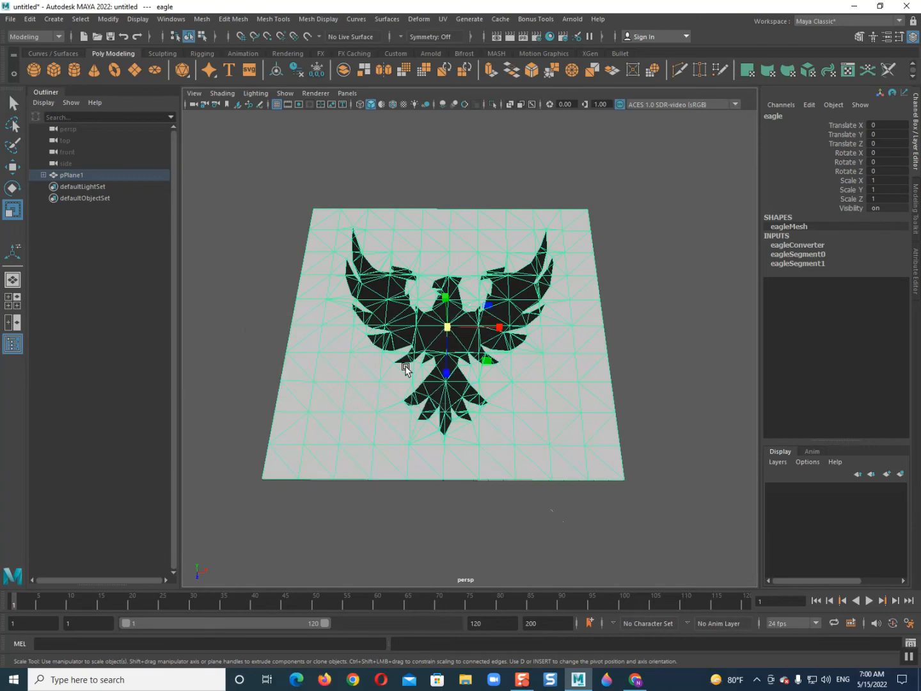
{"action": "right_click_drag", "start_coordinate": [398, 332], "coordinate": [397, 359]}
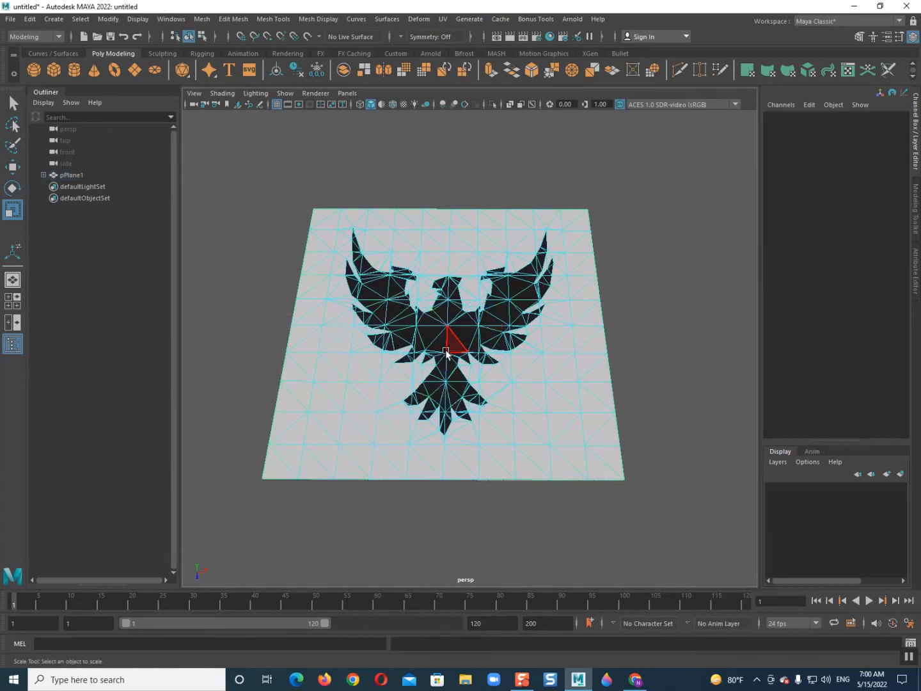
{"action": "scroll", "coordinate": [400, 324], "scroll_direction": "up", "scroll_amount": 3}
{"action": "left_click", "coordinate": [337, 336]}
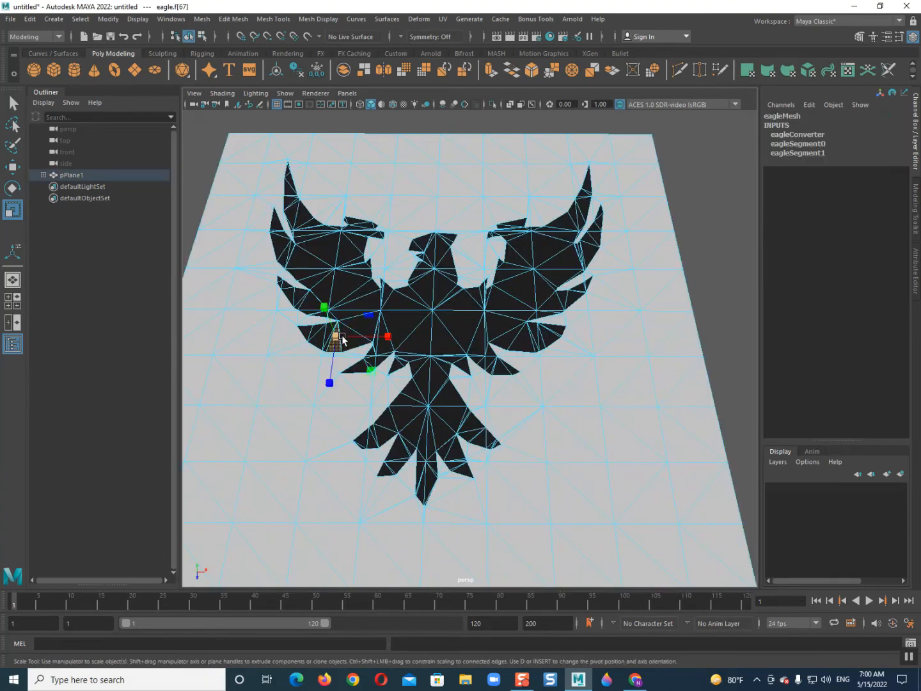
{"action": "right_click_drag", "start_coordinate": [351, 314], "coordinate": [419, 285]}
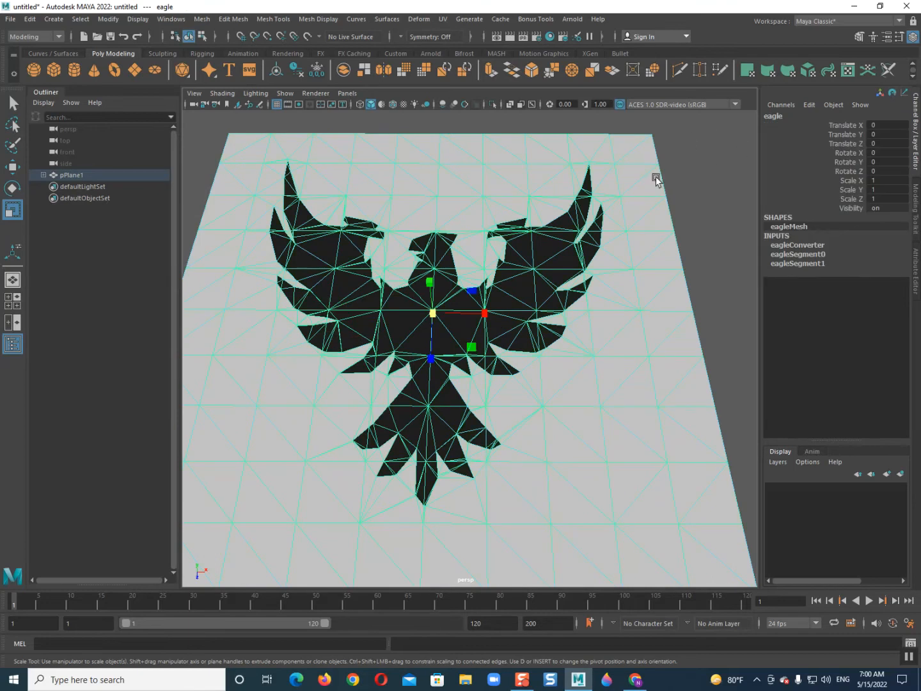
Open Hypershade and select all mesh faces that use the white eagleConverterShader0 material
{"action": "left_click", "coordinate": [697, 178]}
{"action": "left_click", "coordinate": [532, 210]}
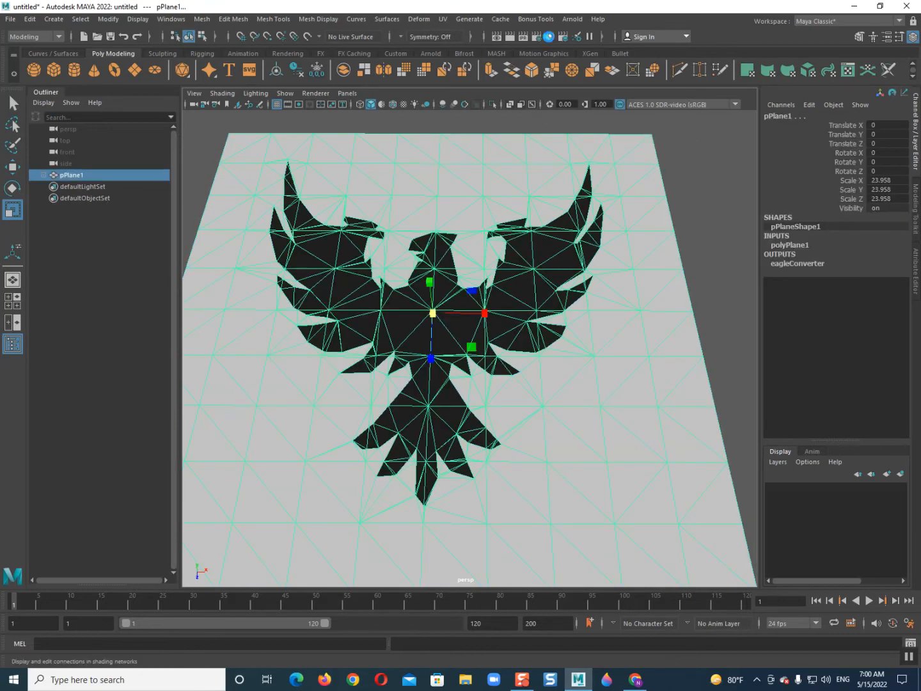
{"action": "left_click", "coordinate": [551, 37]}
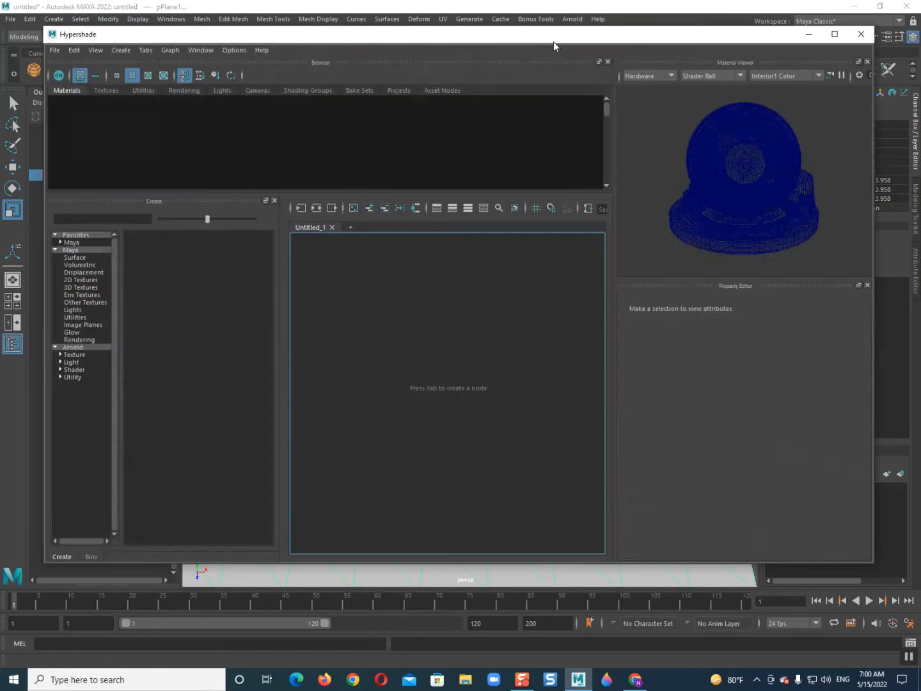
{"action": "left_click_drag", "start_coordinate": [376, 39], "coordinate": [496, 118]}
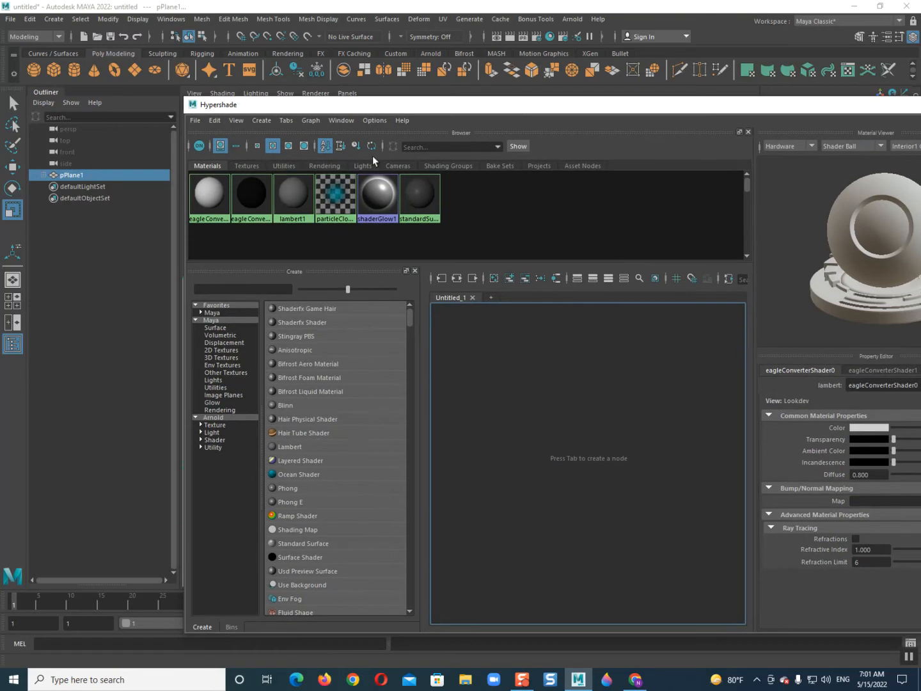
{"action": "right_click_drag", "start_coordinate": [212, 192], "coordinate": [278, 192]}
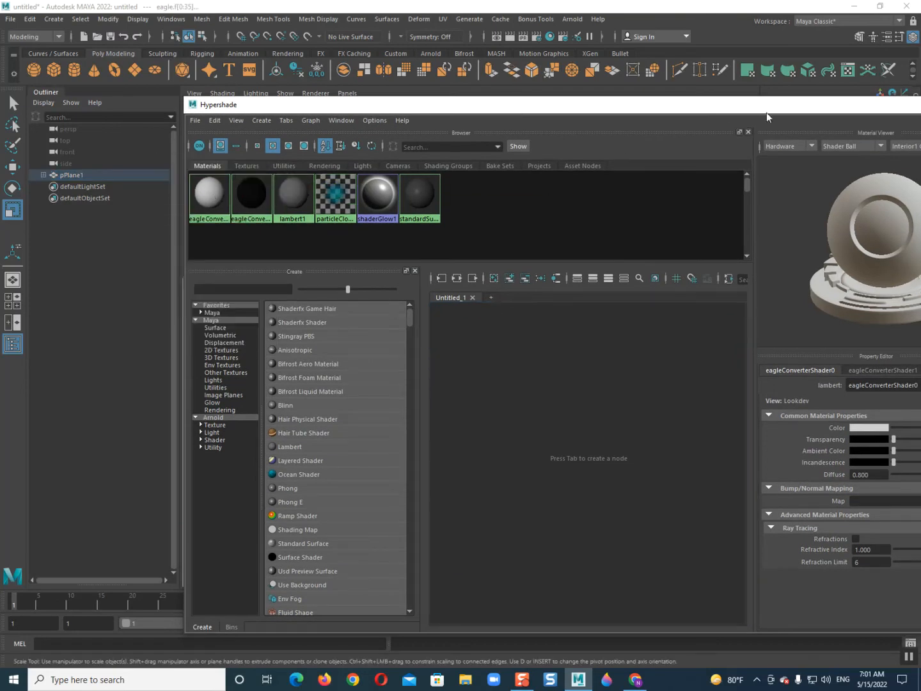
{"action": "left_click_drag", "start_coordinate": [807, 109], "coordinate": [677, 118]}
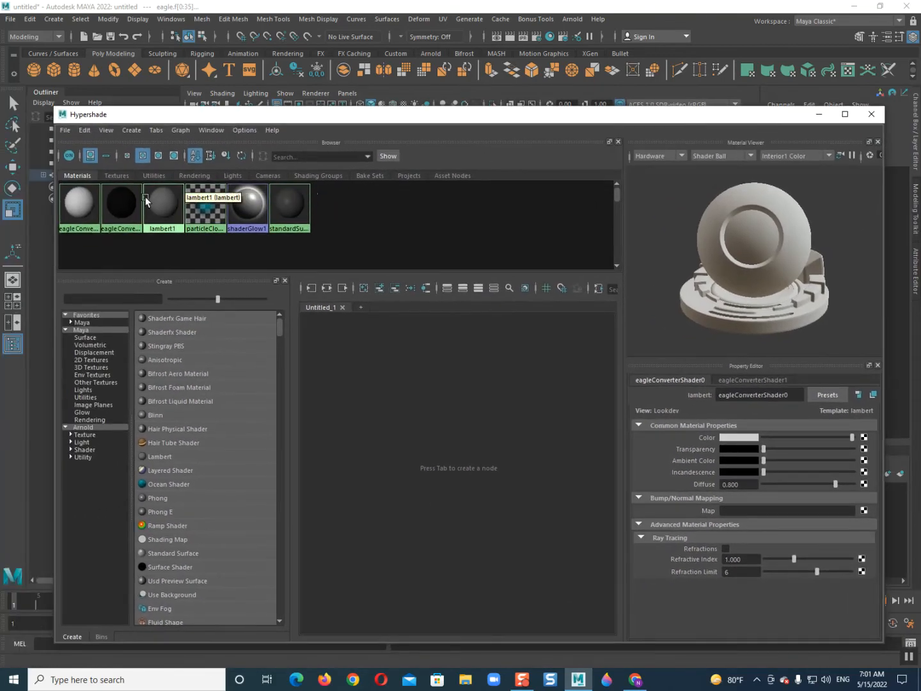
{"action": "right_click", "coordinate": [73, 206]}
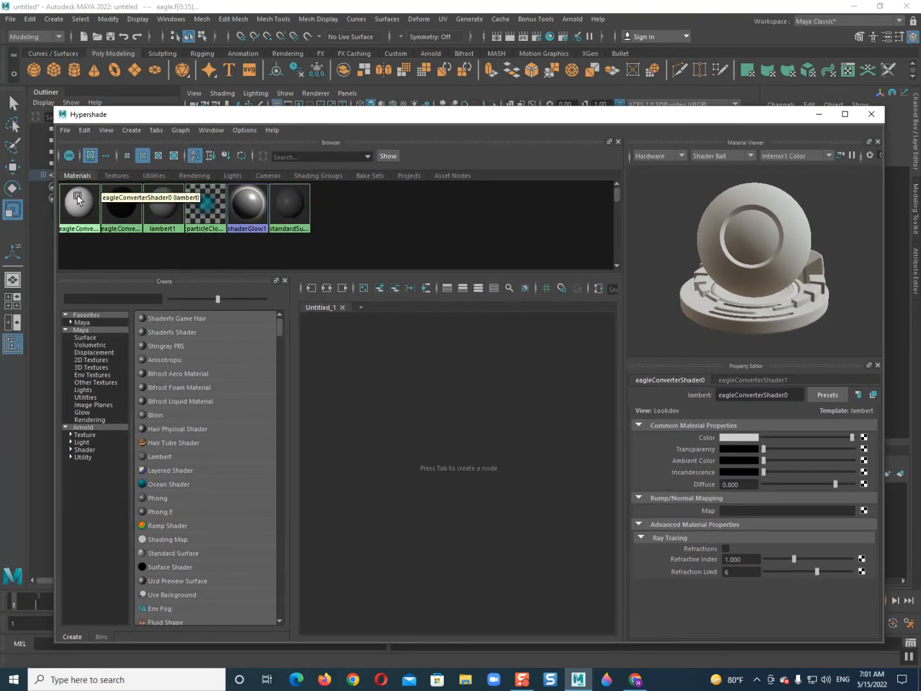
Delete all eagle faces that use the white eagleConverterShader0 material and return the mesh to object mode
{"action": "right_click", "coordinate": [66, 200]}
{"action": "right_click_drag", "start_coordinate": [66, 200], "coordinate": [211, 196]}
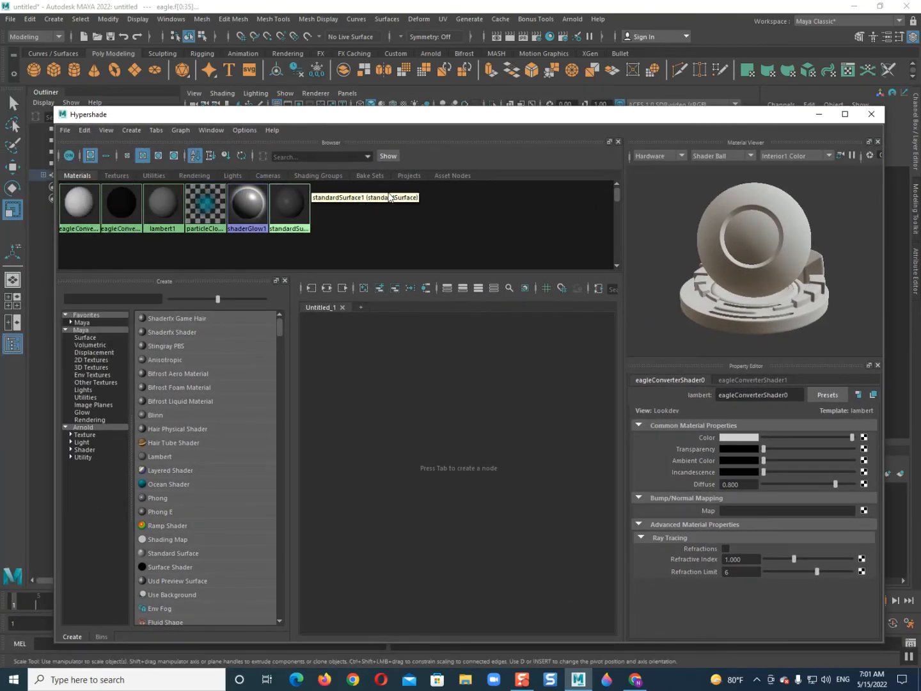
{"action": "left_click", "coordinate": [872, 114]}
{"action": "scroll", "coordinate": [365, 336], "scroll_direction": "down", "scroll_amount": 5}
{"action": "mouse_move", "coordinate": [406, 375]}
{"action": "left_mouse_down", "text": "alt"}
{"action": "mouse_move", "coordinate": [365, 331]}
{"action": "mouse_move", "coordinate": [281, 324]}
{"action": "mouse_move", "coordinate": [362, 366]}
{"action": "mouse_move", "coordinate": [396, 366]}
{"action": "left_mouse_up", "text": "alt"}
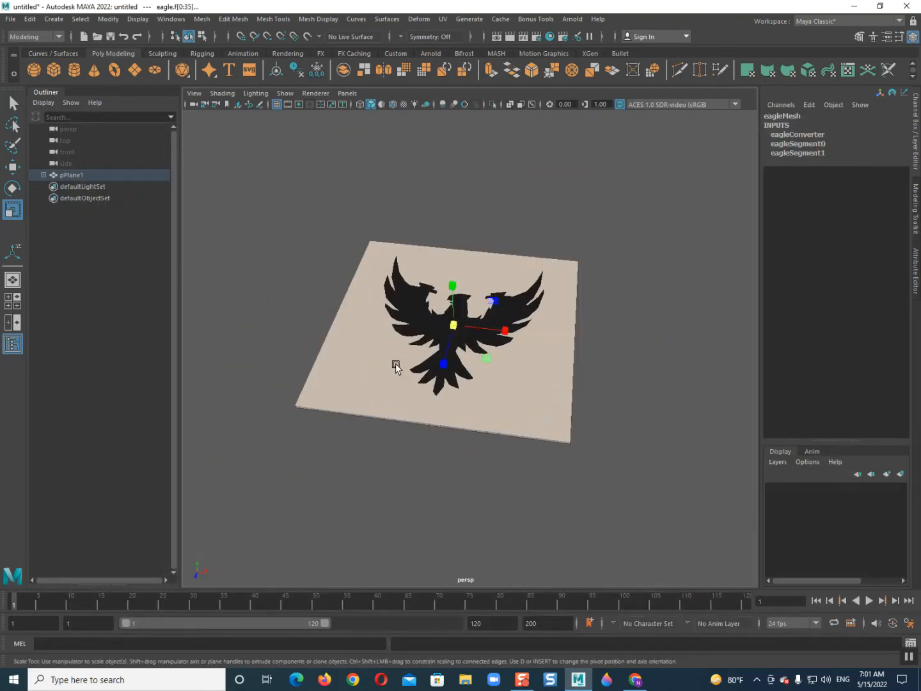
{"action": "left_click", "coordinate": [398, 365]}
{"action": "scroll", "coordinate": [448, 354], "scroll_direction": "up", "scroll_amount": 2}
{"action": "right_click_drag", "start_coordinate": [444, 334], "coordinate": [483, 308]}
{"action": "left_click", "coordinate": [483, 308]}
Raise the black eagle silhouette above the plane to a Translate Y of about 0.346
{"action": "key", "text": "w"}
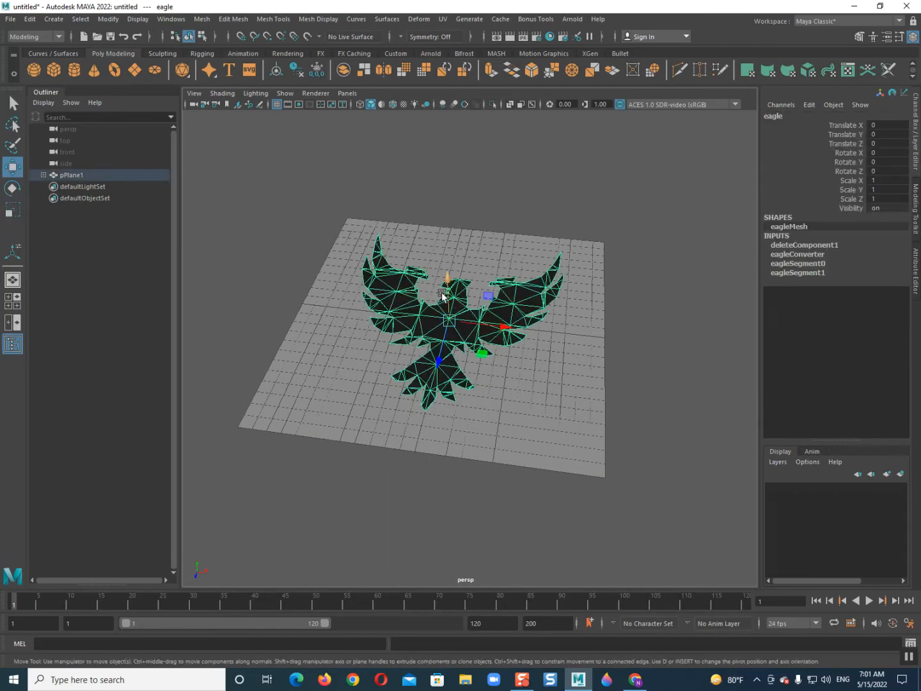
{"action": "left_click_drag", "start_coordinate": [444, 281], "coordinate": [442, 186]}
{"action": "left_click_drag", "start_coordinate": [417, 336], "coordinate": [547, 331], "text": "alt"}
{"action": "left_click_drag", "start_coordinate": [600, 285], "coordinate": [327, 496]}
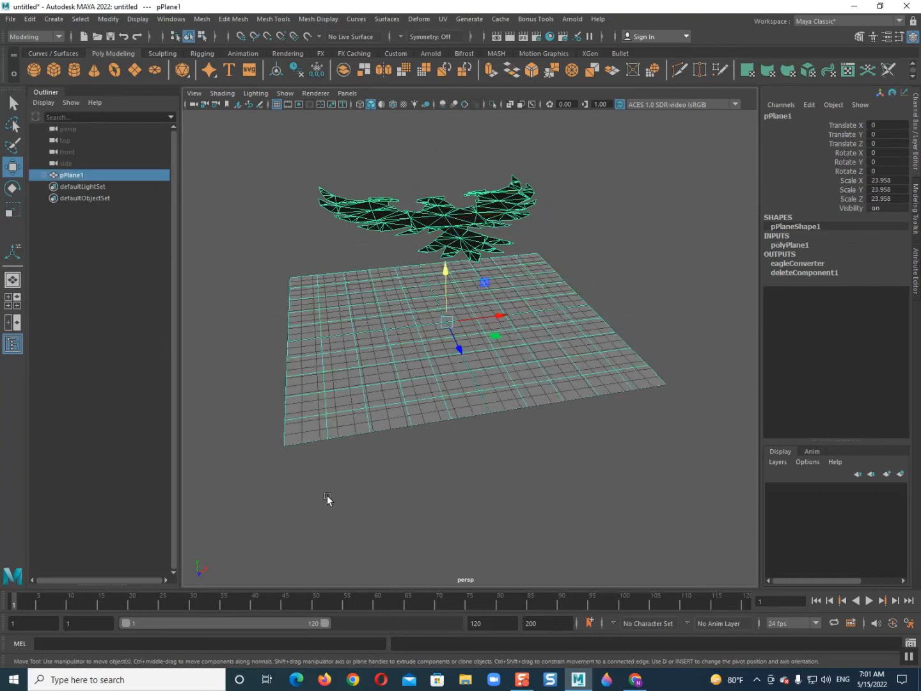
{"action": "left_click", "coordinate": [479, 453]}
{"action": "left_click_drag", "start_coordinate": [517, 418], "coordinate": [492, 431], "text": "alt"}
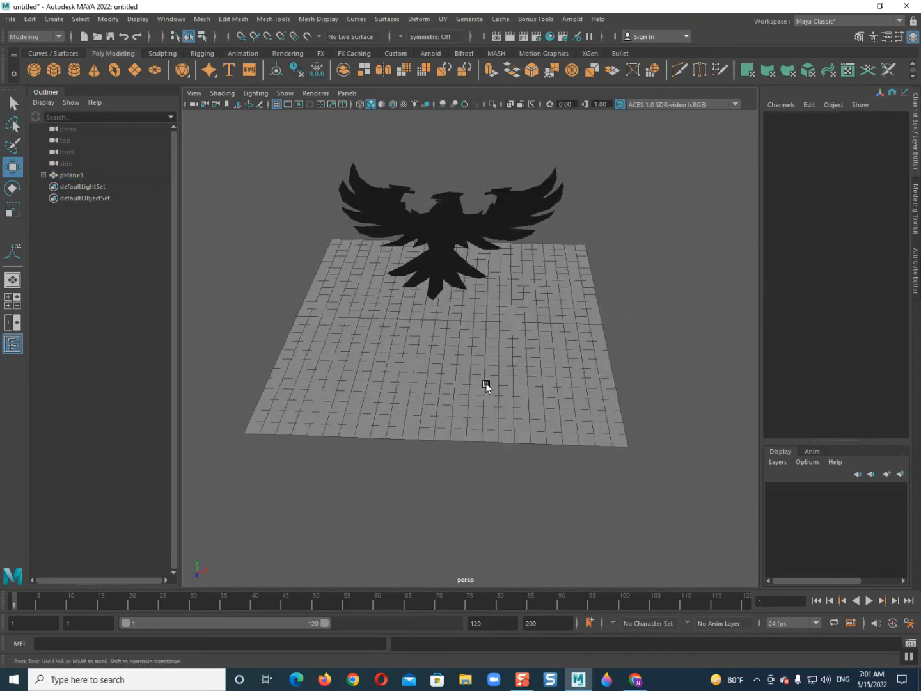
{"action": "middle_click_drag", "start_coordinate": [487, 375], "coordinate": [481, 400], "text": "alt"}
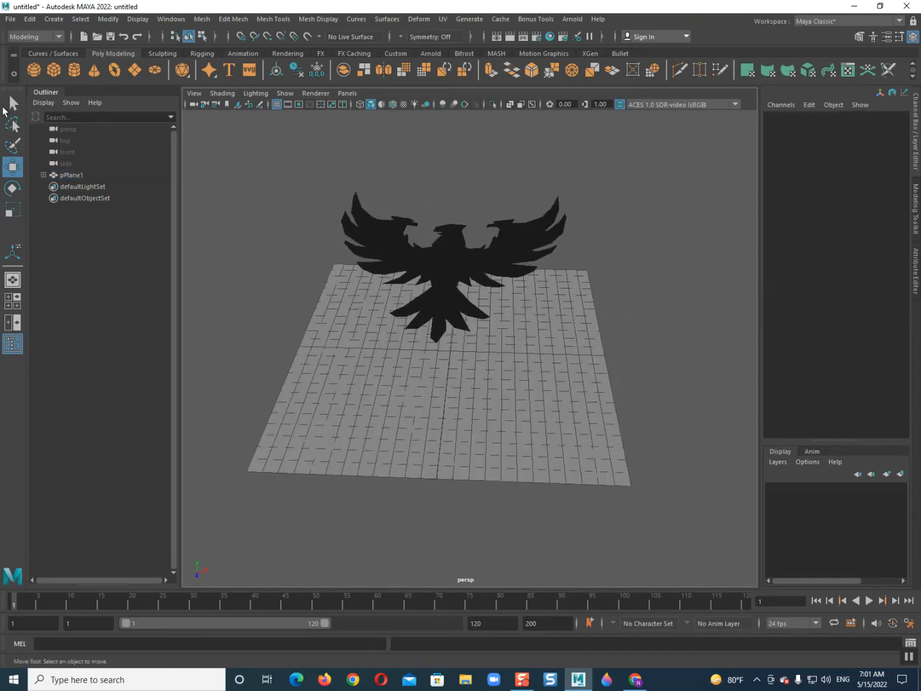
Expand the pPlane1 hierarchy and unparent the eagle so it sits at the scene's root level
{"action": "left_click", "coordinate": [42, 175]}
{"action": "left_click", "coordinate": [74, 187]}
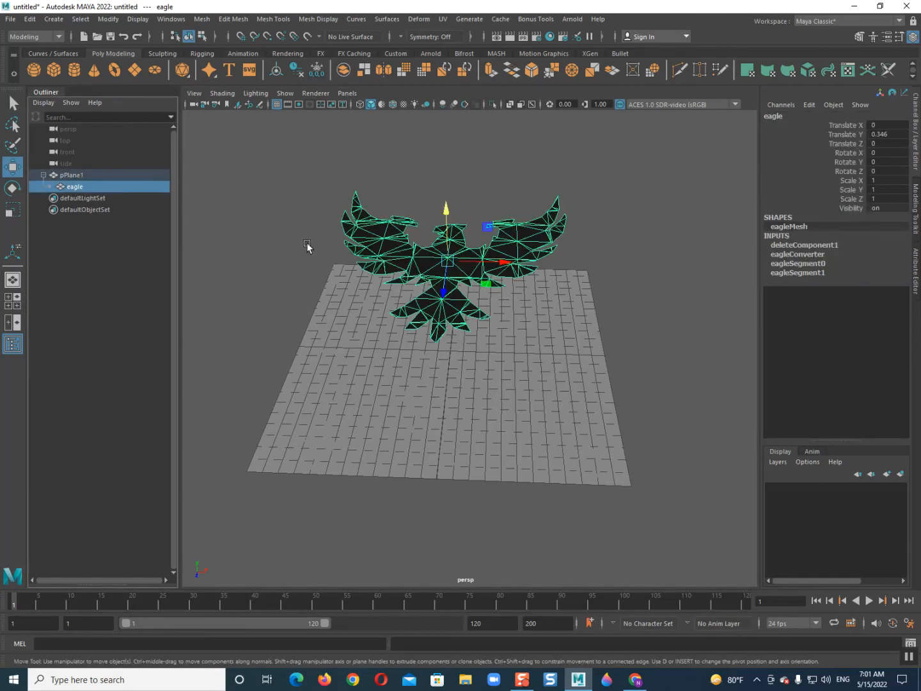
{"action": "left_click", "coordinate": [395, 417]}
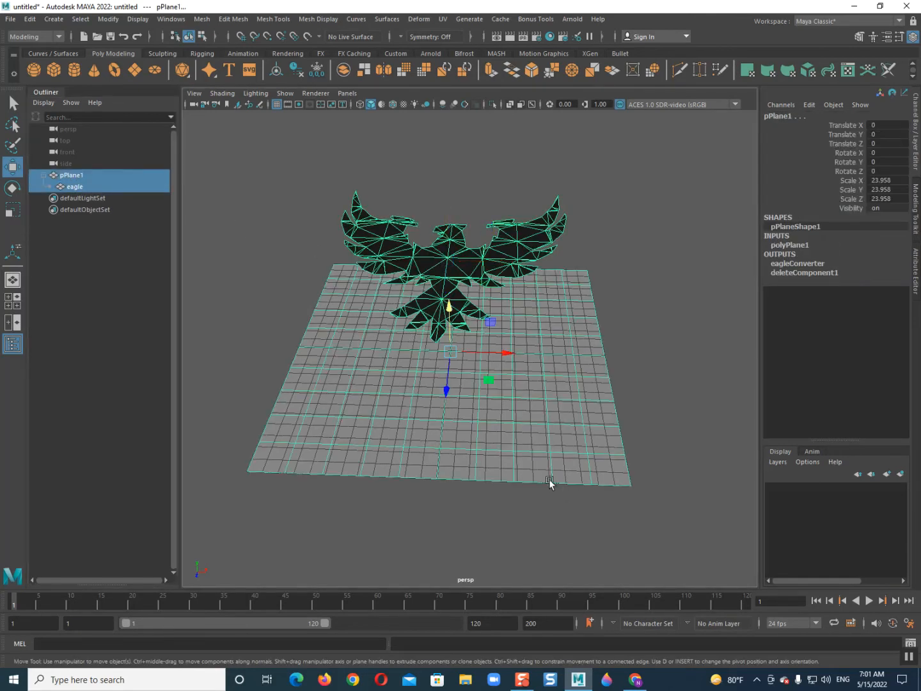
{"action": "left_click", "coordinate": [500, 455]}
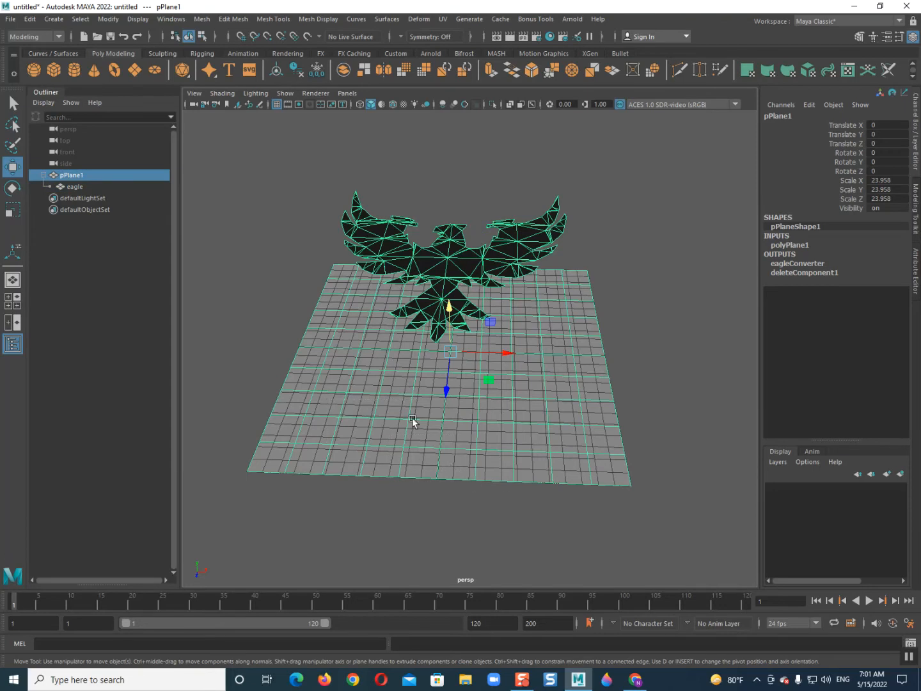
{"action": "left_click", "coordinate": [74, 187]}
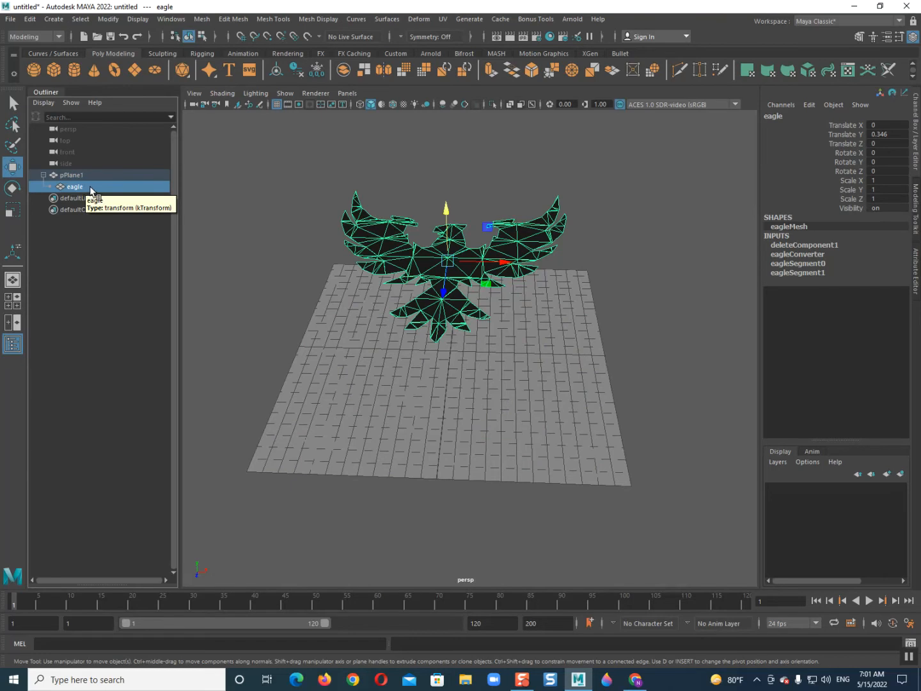
{"action": "middle_click_drag", "start_coordinate": [86, 190], "coordinate": [82, 379]}
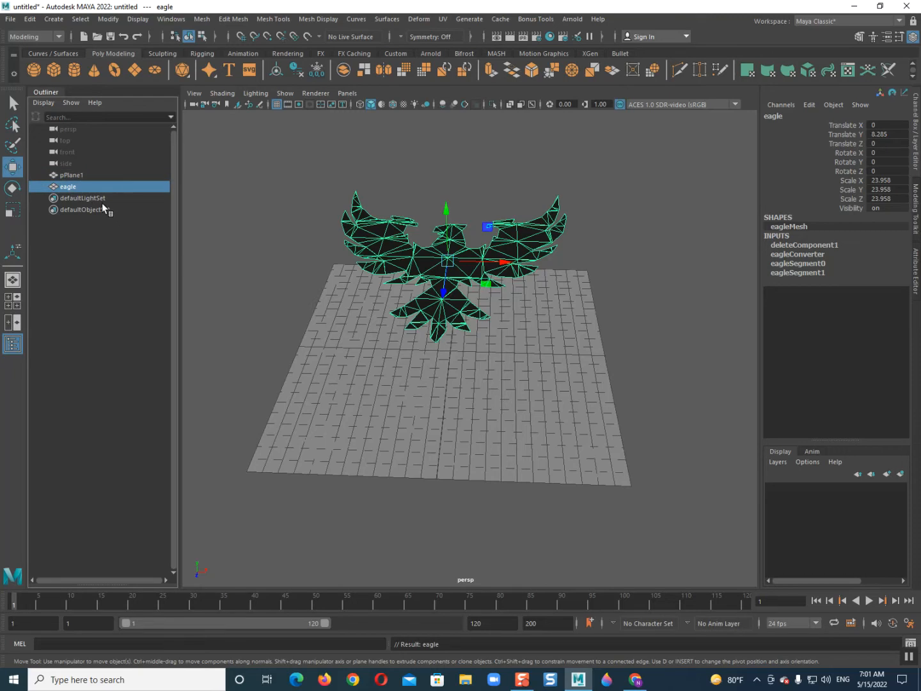
{"action": "key", "text": "ctrl+z"}
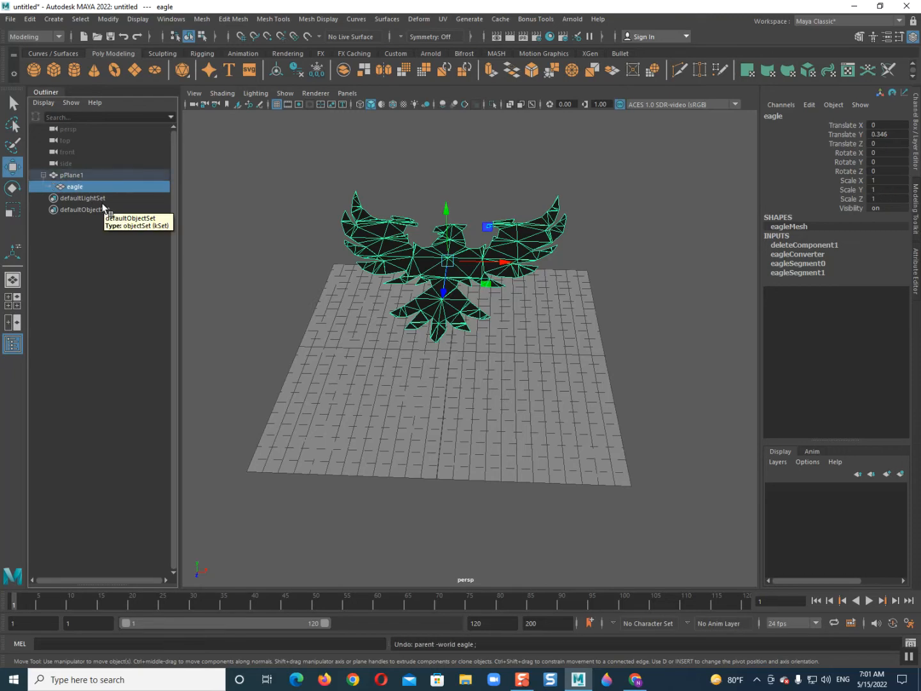
{"action": "key", "text": "shift+p"}
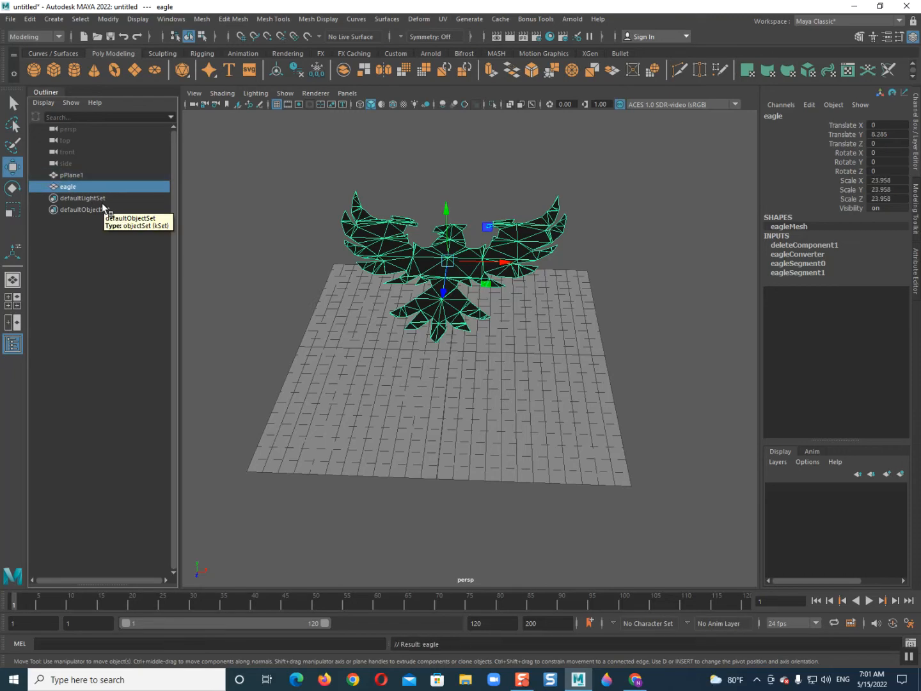
{"action": "left_click", "coordinate": [229, 239]}
Try deleting pPlane1 while the eagle still has its construction history, and undo the deletion
{"action": "left_click_drag", "start_coordinate": [234, 242], "coordinate": [427, 401], "text": "alt"}
{"action": "left_click", "coordinate": [407, 408]}
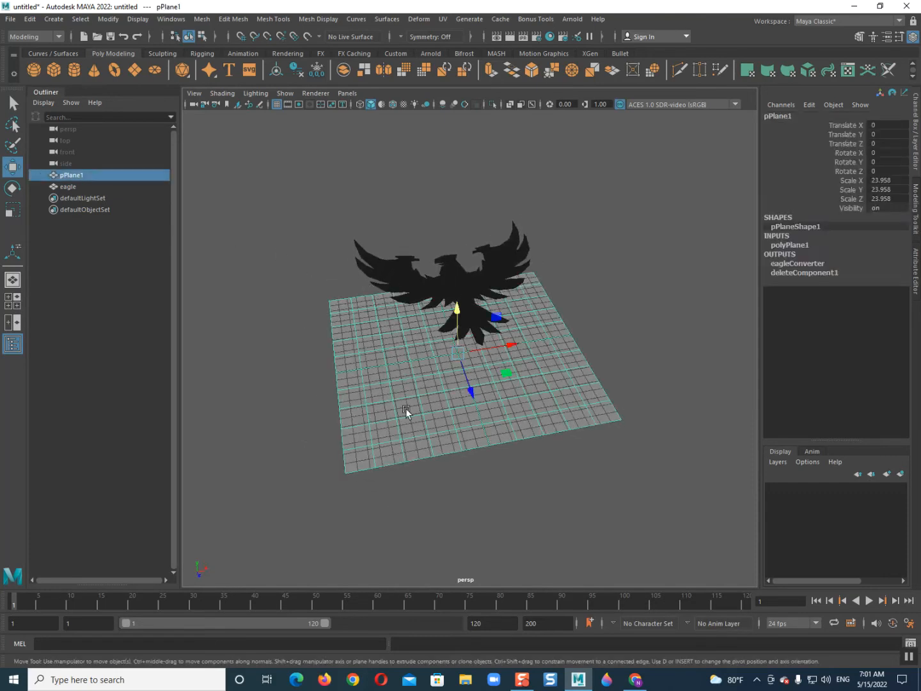
{"action": "key", "text": "Delete"}
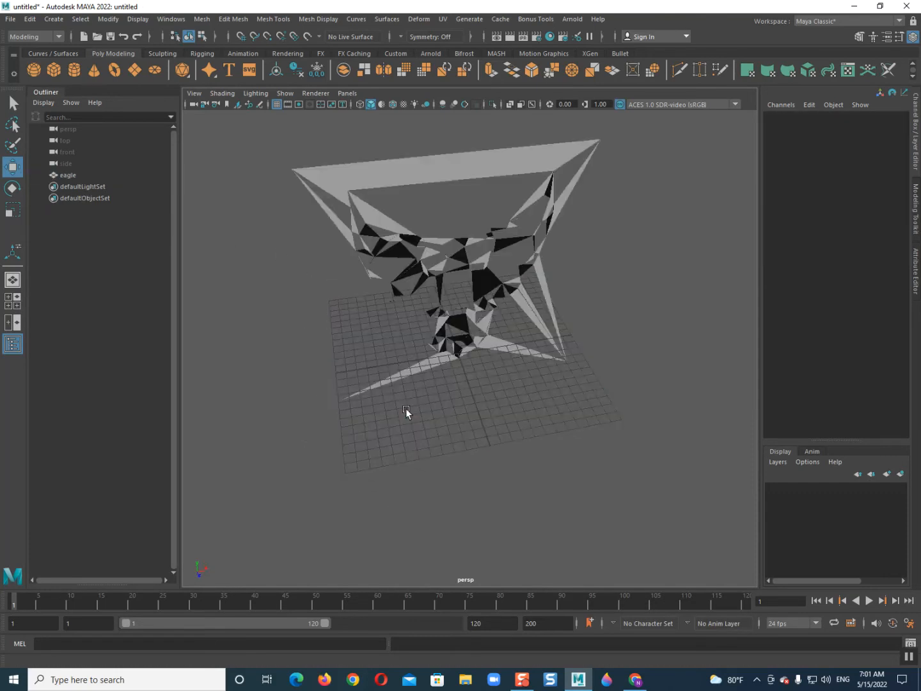
{"action": "left_click_drag", "start_coordinate": [423, 422], "coordinate": [436, 400], "text": "alt"}
{"action": "key", "text": "ctrl+z"}
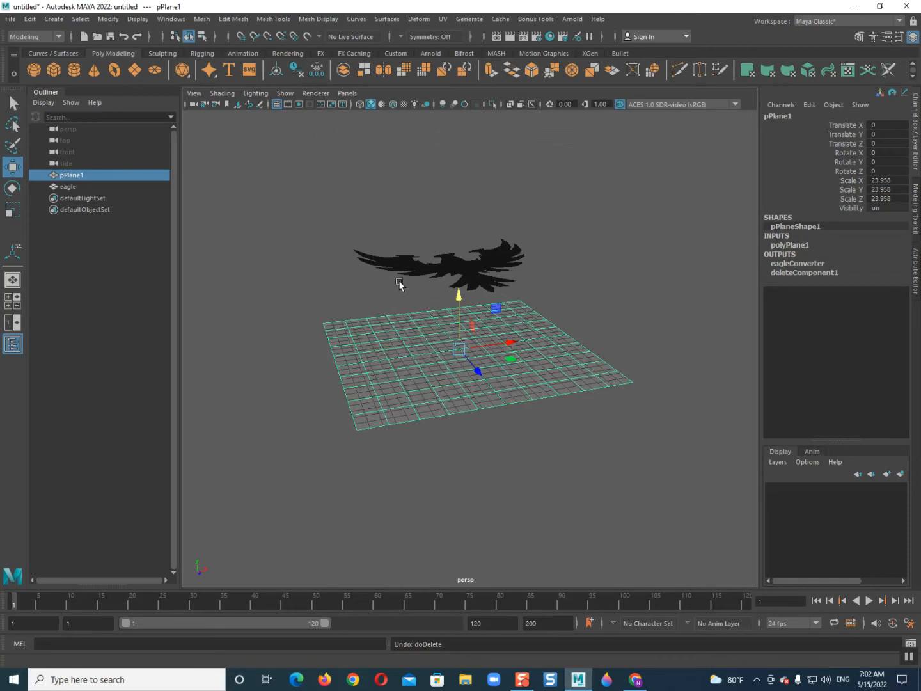
Delete the eagle's construction history, center its pivot and freeze its transformations
{"action": "left_click", "coordinate": [428, 277]}
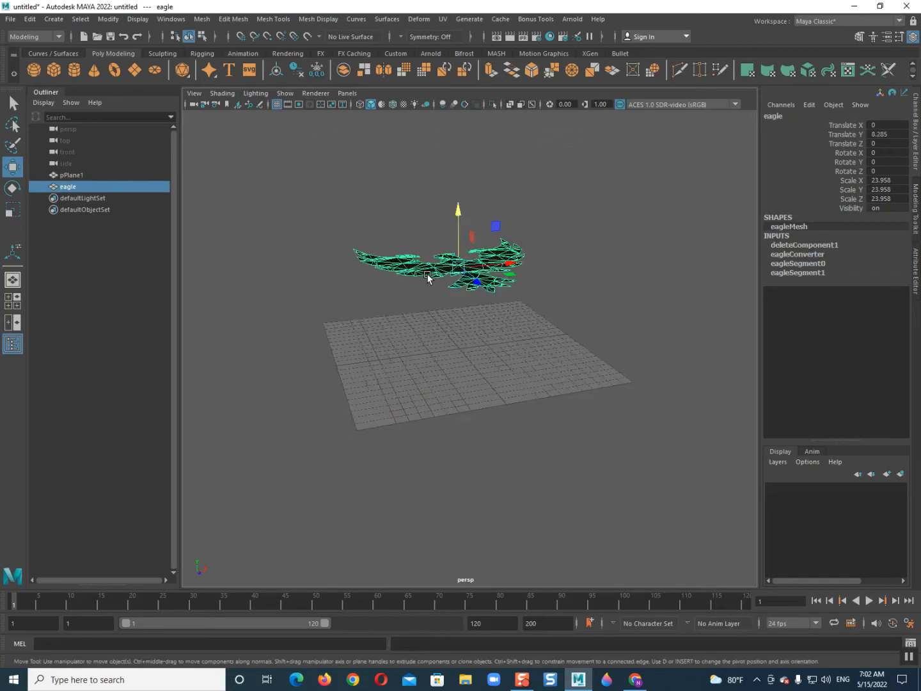
{"action": "left_click", "coordinate": [297, 69]}
{"action": "left_click", "coordinate": [277, 69]}
{"action": "left_click", "coordinate": [316, 69]}
Delete the source plane pPlane1 beneath the eagle
{"action": "left_click_drag", "start_coordinate": [320, 325], "coordinate": [384, 374]}
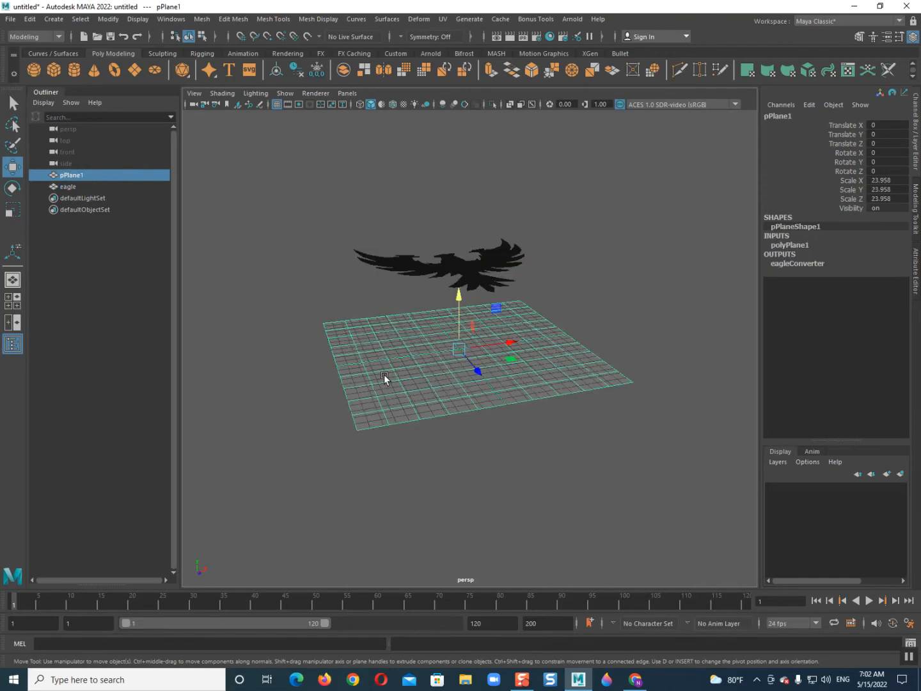
{"action": "key", "text": "Delete"}
{"action": "scroll", "coordinate": [423, 360], "scroll_direction": "up", "scroll_amount": 2}
{"action": "middle_click_drag", "start_coordinate": [441, 332], "coordinate": [446, 361], "text": "alt"}
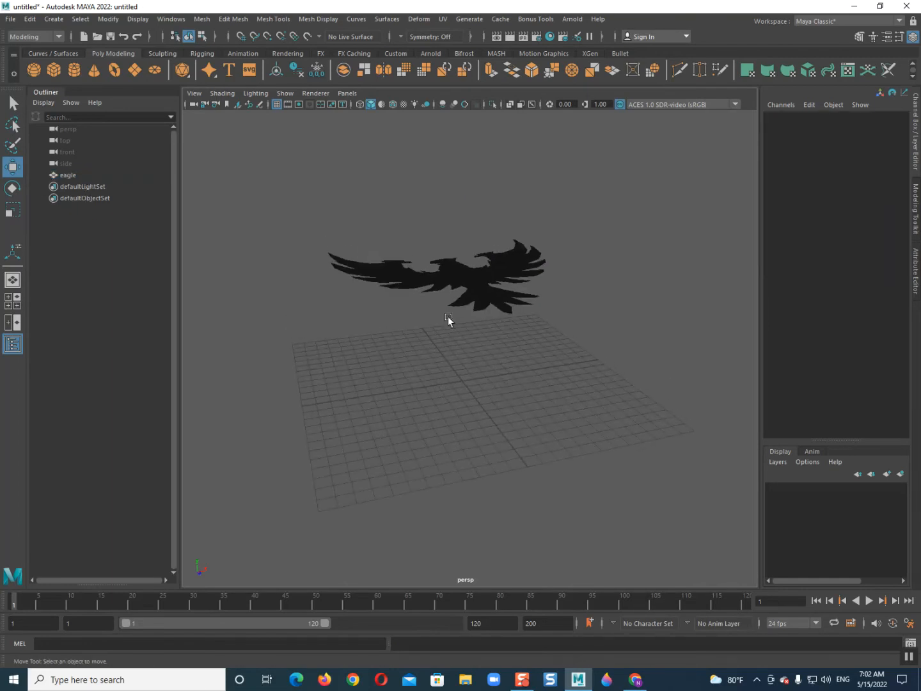
Lower the eagle toward the grid to a Translate Y of about -6.749
{"action": "left_click", "coordinate": [462, 295]}
{"action": "left_click_drag", "start_coordinate": [462, 233], "coordinate": [468, 341]}
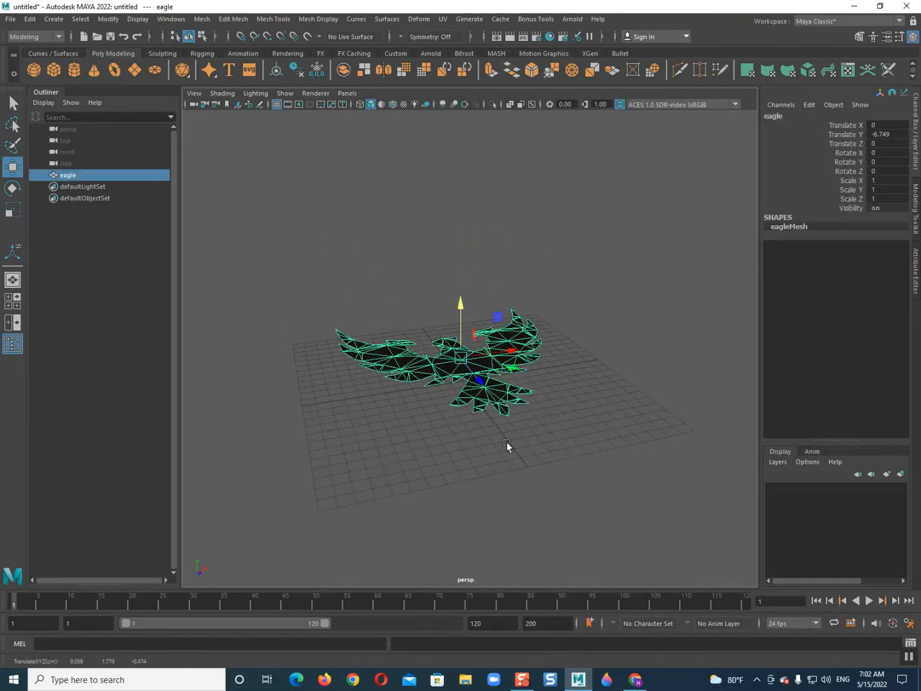
{"action": "left_click_drag", "start_coordinate": [506, 442], "coordinate": [392, 473], "text": "alt"}
{"action": "left_click", "coordinate": [395, 452]}
Examine the isolated eagle's silhouette and triangulated surface up close from above
{"action": "scroll", "coordinate": [394, 452], "scroll_direction": "up", "scroll_amount": 3}
{"action": "middle_click_drag", "start_coordinate": [394, 452], "coordinate": [417, 462], "text": "alt"}
{"action": "left_click_drag", "start_coordinate": [417, 461], "coordinate": [498, 376], "text": "alt"}
{"action": "left_click", "coordinate": [481, 369]}
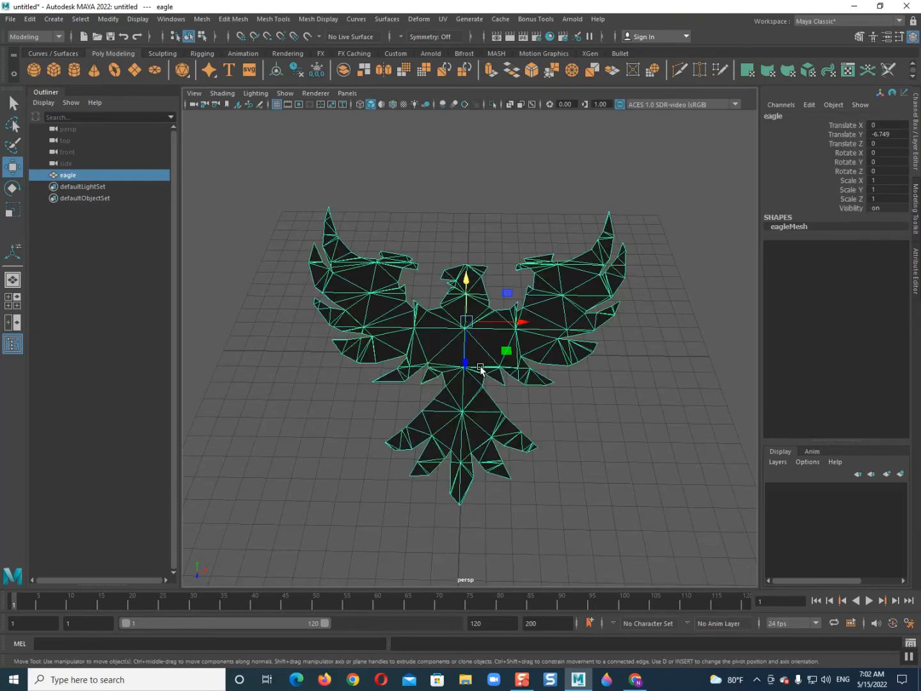
{"action": "left_click", "coordinate": [345, 417]}
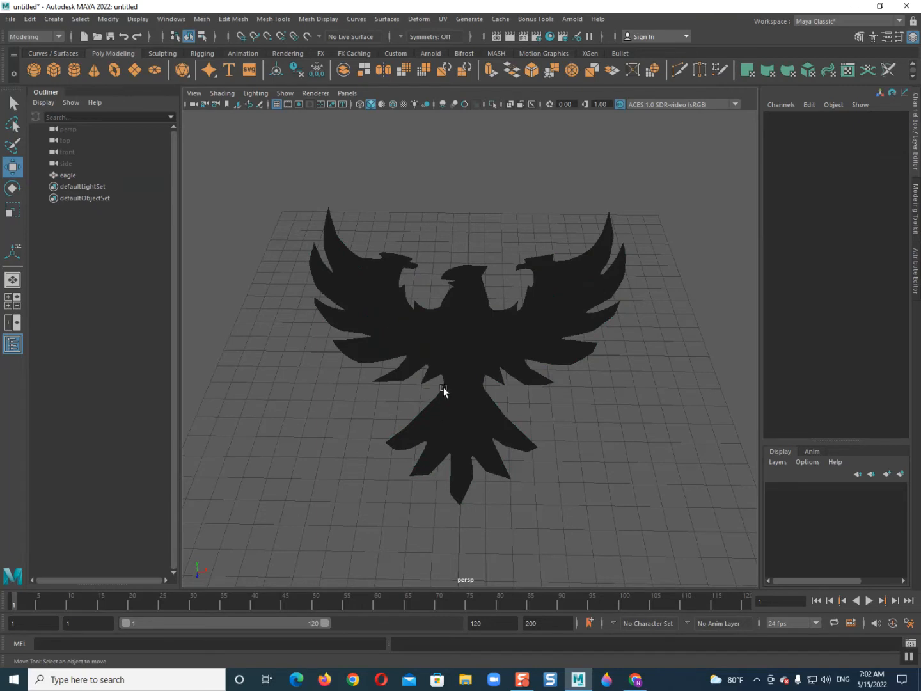
{"action": "left_click", "coordinate": [468, 372]}
{"action": "left_click", "coordinate": [385, 410]}
{"action": "mouse_move", "coordinate": [432, 377]}
{"action": "left_mouse_down", "text": "alt"}
{"action": "mouse_move", "coordinate": [278, 378]}
{"action": "mouse_move", "coordinate": [412, 409]}
{"action": "mouse_move", "coordinate": [406, 333]}
{"action": "mouse_move", "coordinate": [428, 346]}
{"action": "mouse_move", "coordinate": [428, 356]}
{"action": "left_mouse_up", "text": "alt"}
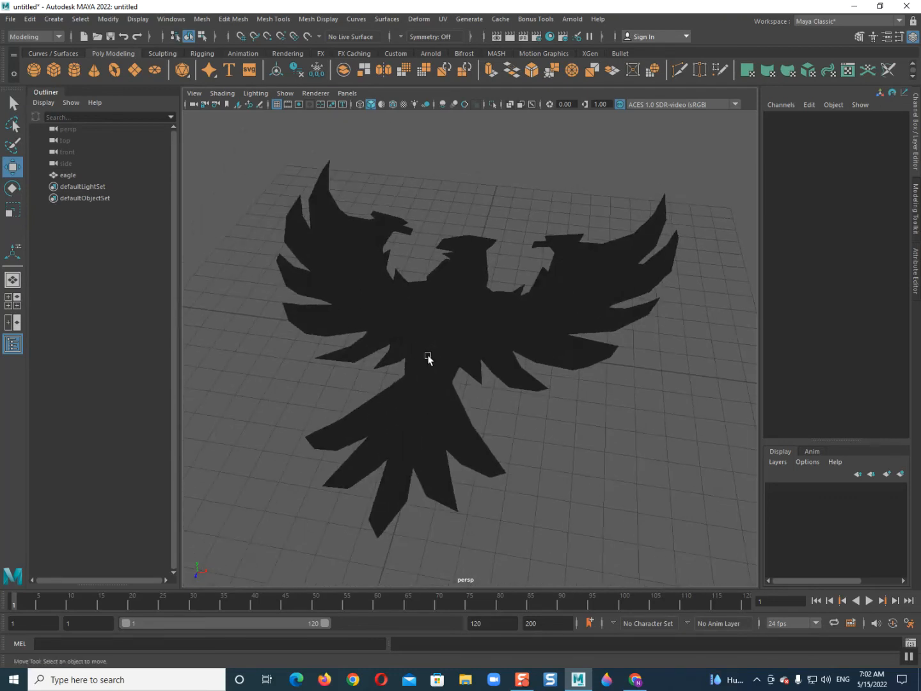
Extrude the whole eagle mesh to give the flat silhouette thickness, and return it to object mode
{"action": "left_click", "coordinate": [428, 355]}
{"action": "left_click", "coordinate": [491, 72]}
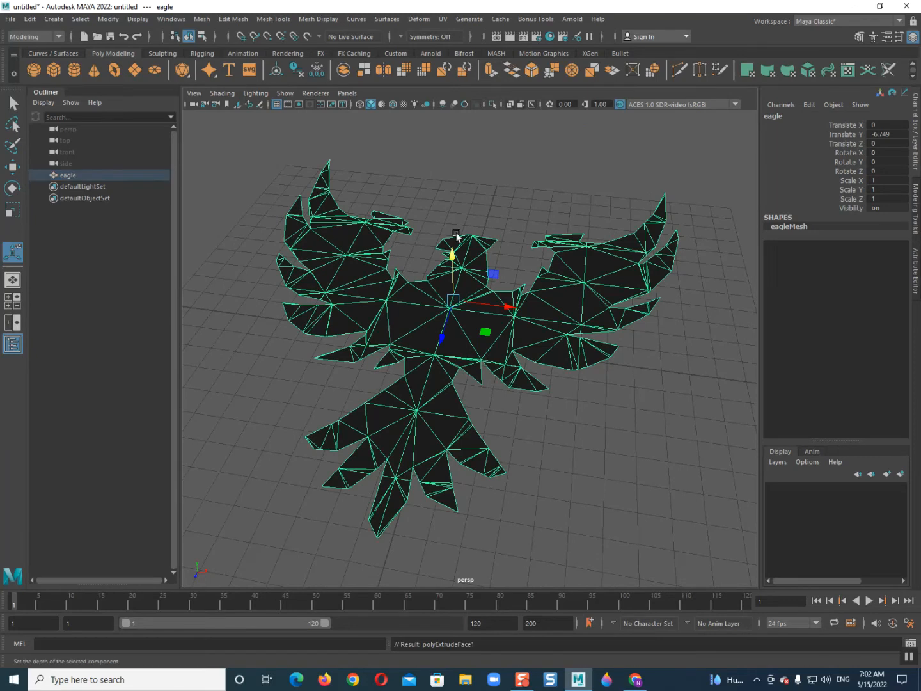
{"action": "left_click_drag", "start_coordinate": [325, 336], "coordinate": [322, 316]}
{"action": "left_click_drag", "start_coordinate": [374, 425], "coordinate": [348, 371], "text": "alt"}
{"action": "right_click_drag", "start_coordinate": [372, 273], "coordinate": [430, 256]}
{"action": "left_click", "coordinate": [683, 404]}
{"action": "left_click_drag", "start_coordinate": [494, 386], "coordinate": [598, 420], "text": "alt"}
{"action": "scroll", "coordinate": [532, 392], "scroll_direction": "down", "scroll_amount": 5}
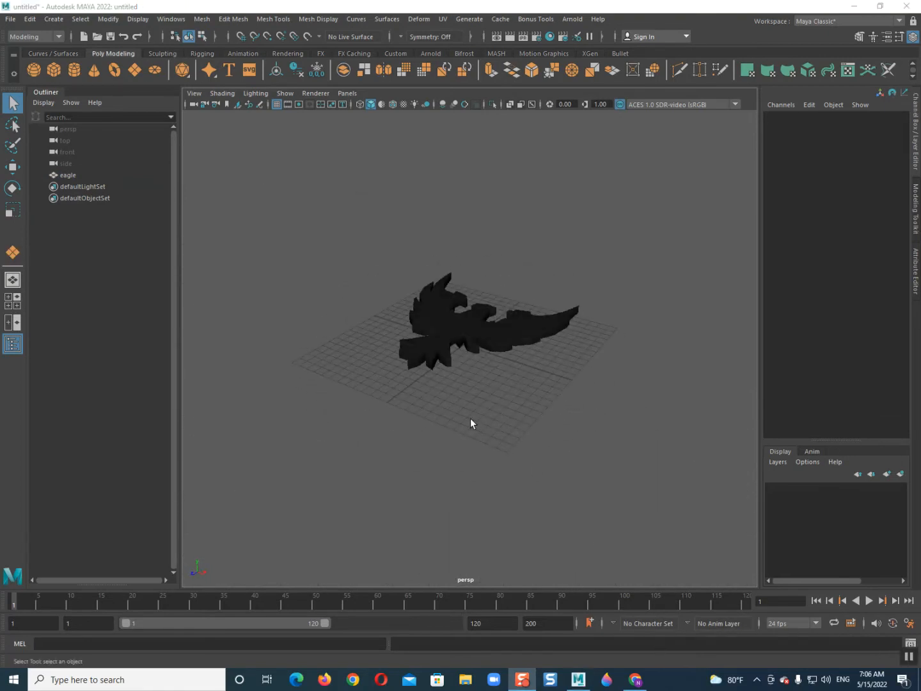
Preview the extruded eagle with smooth mesh display, inspect its shape, and restore the unsmoothed display
{"action": "left_click_drag", "start_coordinate": [451, 391], "coordinate": [438, 415], "text": "alt"}
{"action": "scroll", "coordinate": [387, 379], "scroll_direction": "up", "scroll_amount": 5}
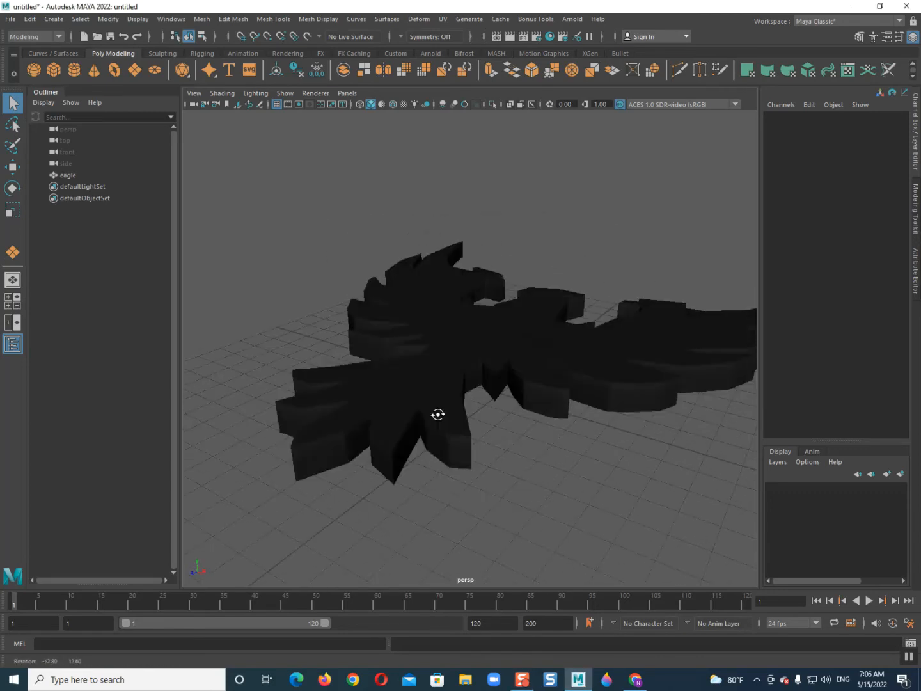
{"action": "left_click", "coordinate": [409, 384]}
{"action": "key", "text": "3"}
{"action": "left_click", "coordinate": [267, 338]}
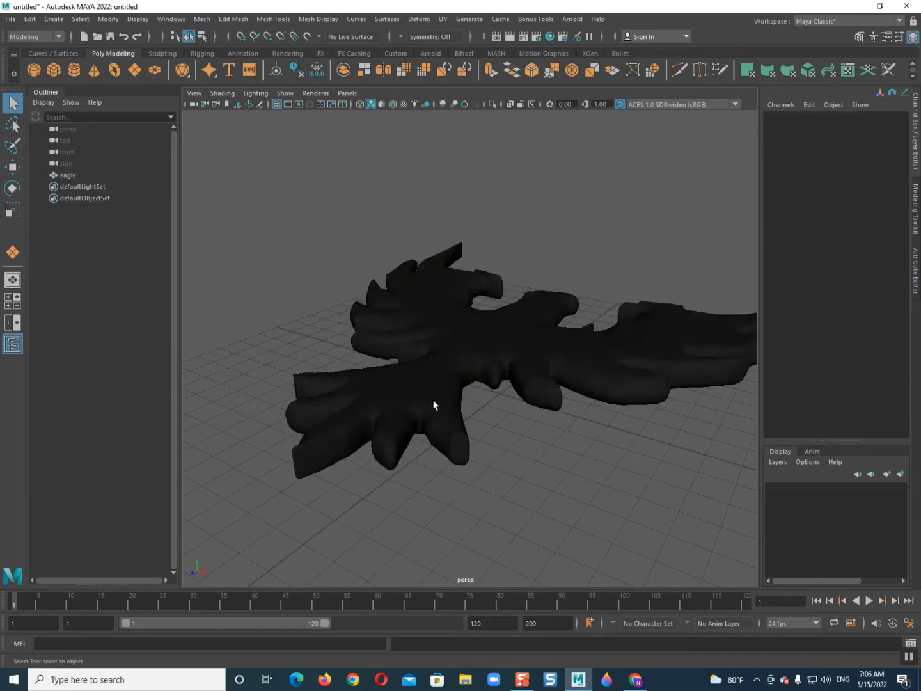
{"action": "scroll", "coordinate": [448, 401], "scroll_direction": "down", "scroll_amount": 4}
{"action": "left_click_drag", "start_coordinate": [452, 400], "coordinate": [547, 438], "text": "alt"}
{"action": "left_click", "coordinate": [444, 386]}
{"action": "scroll", "coordinate": [471, 397], "scroll_direction": "down", "scroll_amount": 3}
{"action": "scroll", "coordinate": [472, 393], "scroll_direction": "up", "scroll_amount": 2}
{"action": "middle_click_drag", "start_coordinate": [472, 394], "coordinate": [446, 407], "text": "alt"}
{"action": "key", "text": "1"}
Rotate the eagle 90 degrees around the X axis so it stands upright
{"action": "scroll", "coordinate": [458, 365], "scroll_direction": "down", "scroll_amount": 2}
{"action": "scroll", "coordinate": [458, 369], "scroll_direction": "down", "scroll_amount": 2}
{"action": "key", "text": "e"}
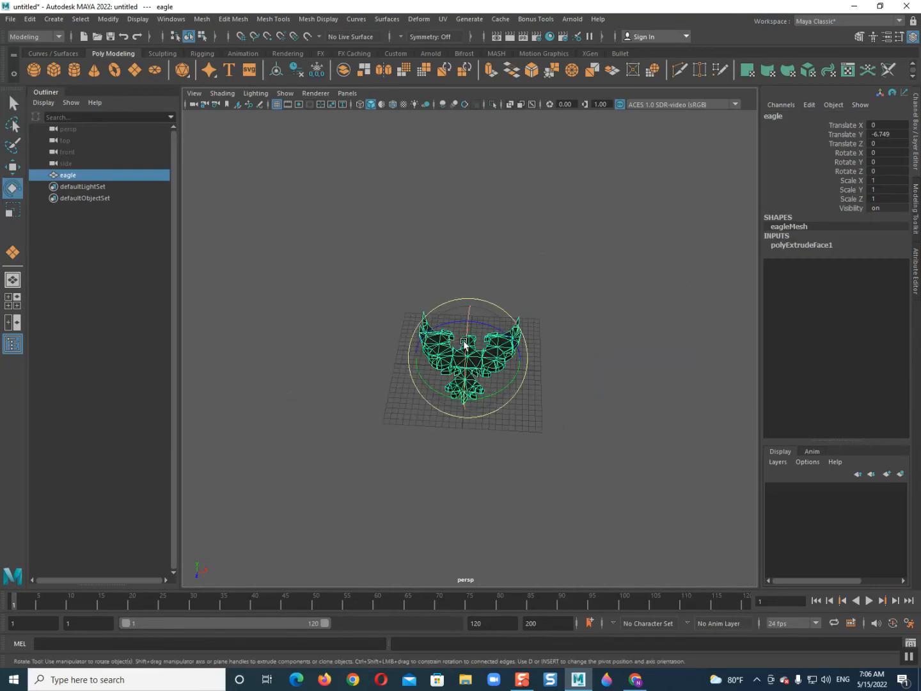
{"action": "left_click_drag", "start_coordinate": [464, 343], "coordinate": [464, 418]}
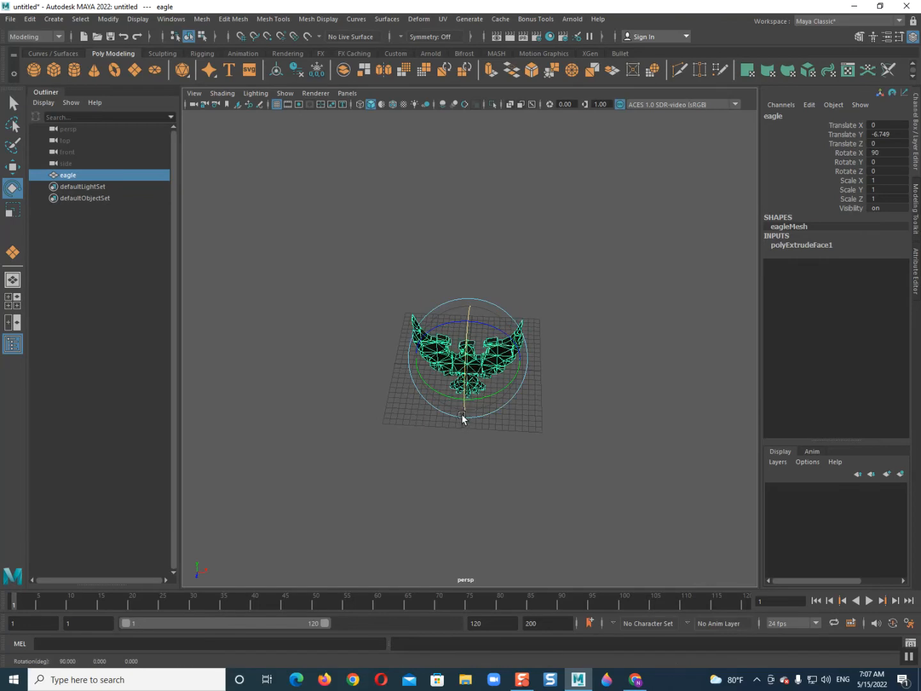
Raise the upright eagle to a Translate Y of about 2.12 and move it in negative X clear of the grid
{"action": "key", "text": "w"}
{"action": "left_click_drag", "start_coordinate": [466, 339], "coordinate": [470, 278]}
{"action": "left_click_drag", "start_coordinate": [507, 325], "coordinate": [420, 324]}
{"action": "left_click_drag", "start_coordinate": [444, 397], "coordinate": [447, 367], "text": "alt"}
{"action": "scroll", "coordinate": [447, 367], "scroll_direction": "up", "scroll_amount": 3}
{"action": "middle_click_drag", "start_coordinate": [454, 378], "coordinate": [458, 391], "text": "alt"}
{"action": "left_click_drag", "start_coordinate": [459, 393], "coordinate": [463, 384], "text": "alt"}
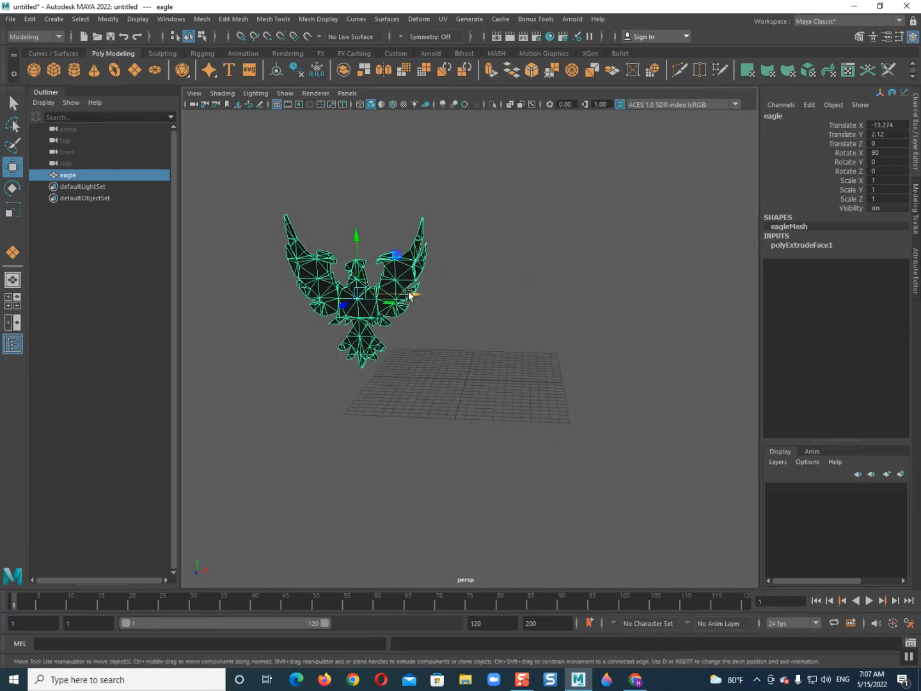
{"action": "left_click_drag", "start_coordinate": [412, 295], "coordinate": [337, 290]}
{"action": "left_click", "coordinate": [397, 326]}
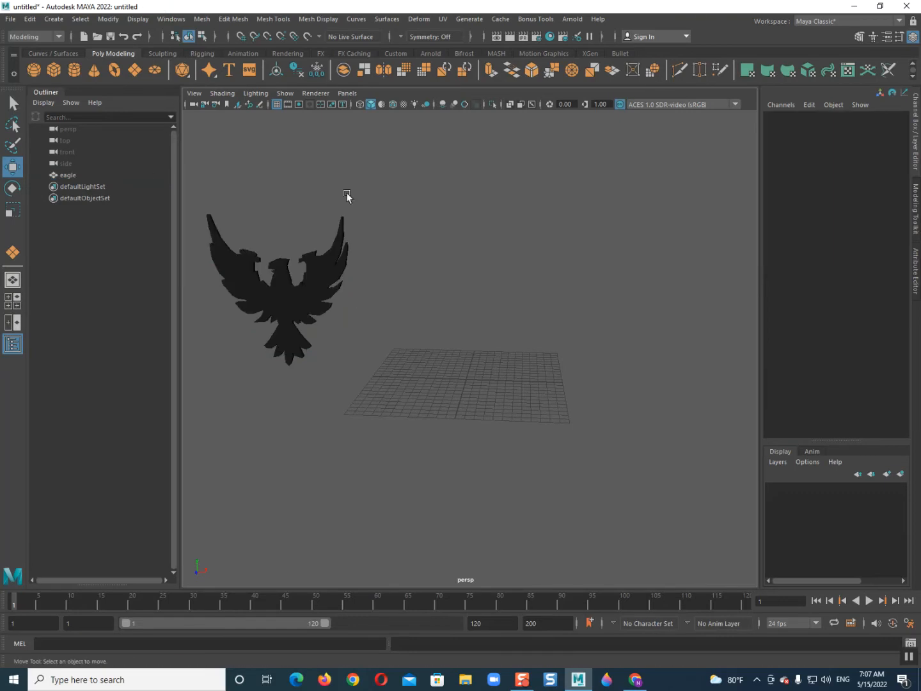
Turn off Interactive Creation for polygon primitives and create a polygon plane at the origin
{"action": "right_click_drag", "start_coordinate": [544, 271], "coordinate": [542, 393], "text": "shift"}
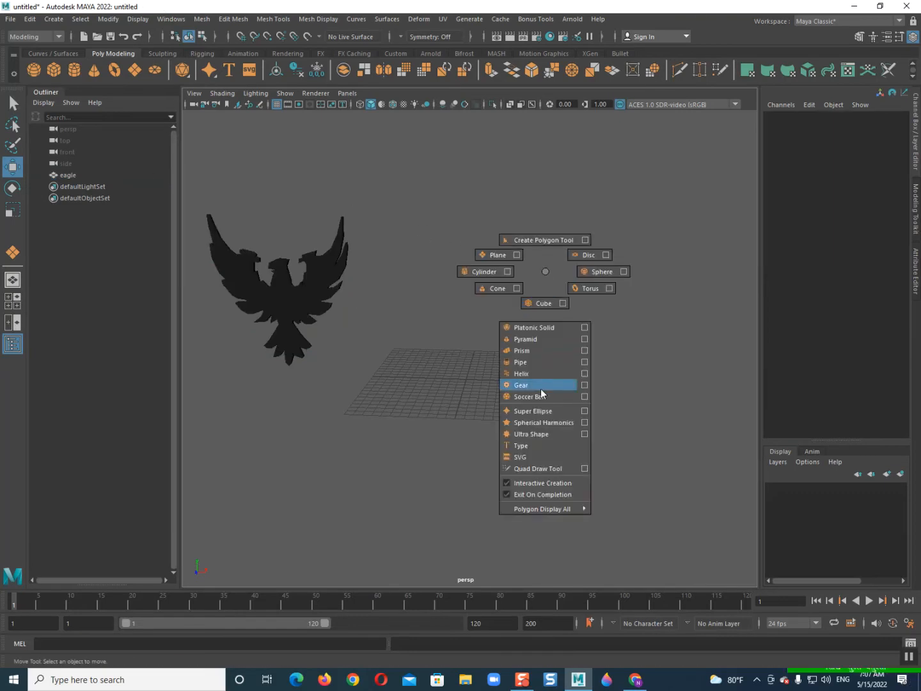
{"action": "left_click", "coordinate": [536, 482]}
{"action": "left_click", "coordinate": [134, 71]}
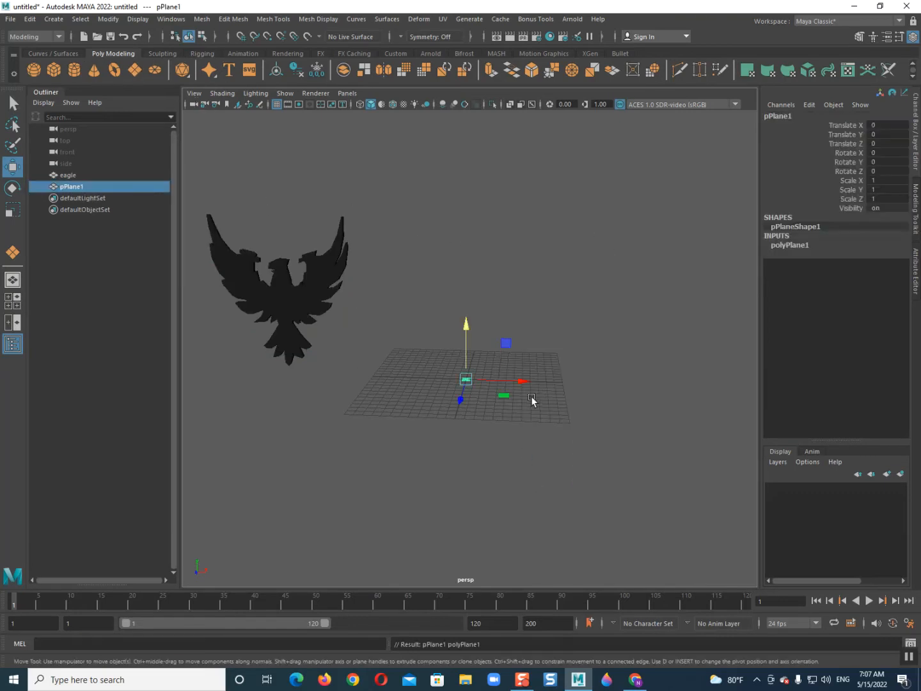
Scale the new plane uniformly to about 23.053 to nearly cover the grid
{"action": "key", "text": "r"}
{"action": "left_click_drag", "start_coordinate": [466, 379], "coordinate": [591, 381]}
{"action": "scroll", "coordinate": [555, 412], "scroll_direction": "up", "scroll_amount": 3}
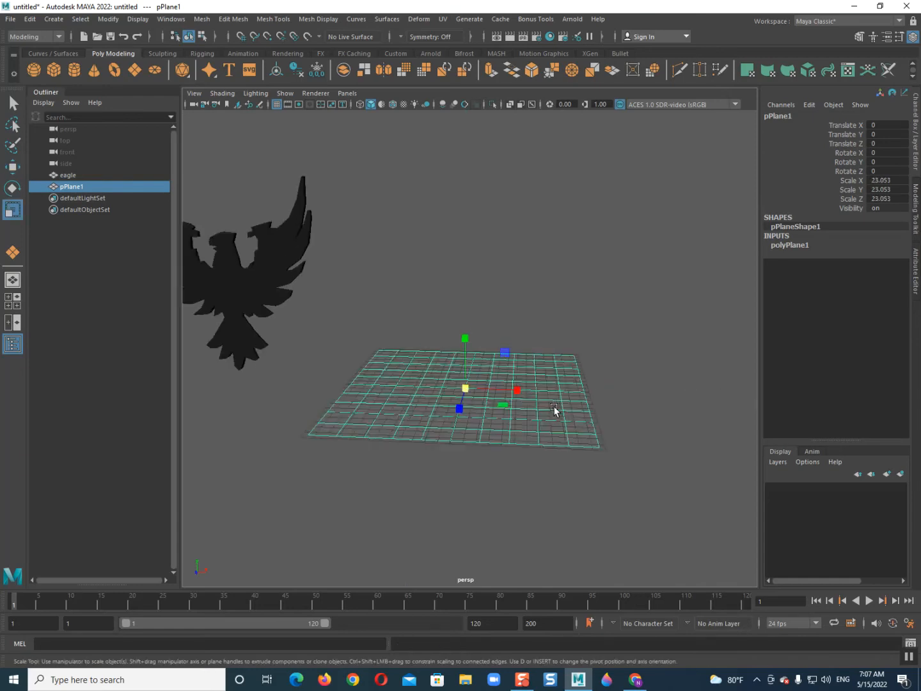
Switch to Chrome and pick the solid black Apple logo from Wikimedia Commons in the black-and-white logo image results
{"action": "left_click", "coordinate": [636, 680]}
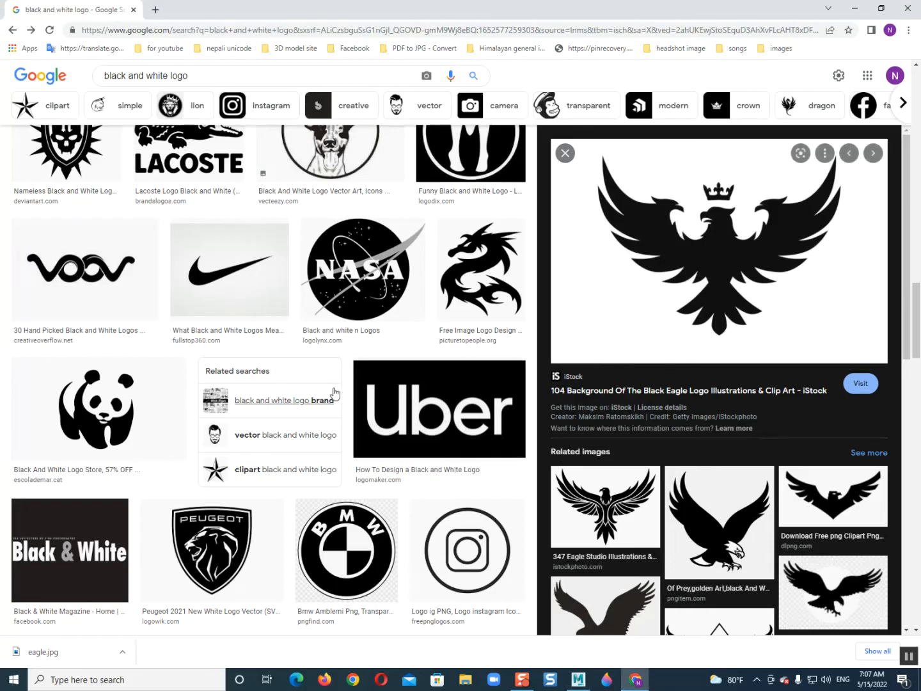
{"action": "scroll", "coordinate": [333, 391], "scroll_direction": "down", "scroll_amount": 5}
{"action": "scroll", "coordinate": [372, 400], "scroll_direction": "down", "scroll_amount": 7}
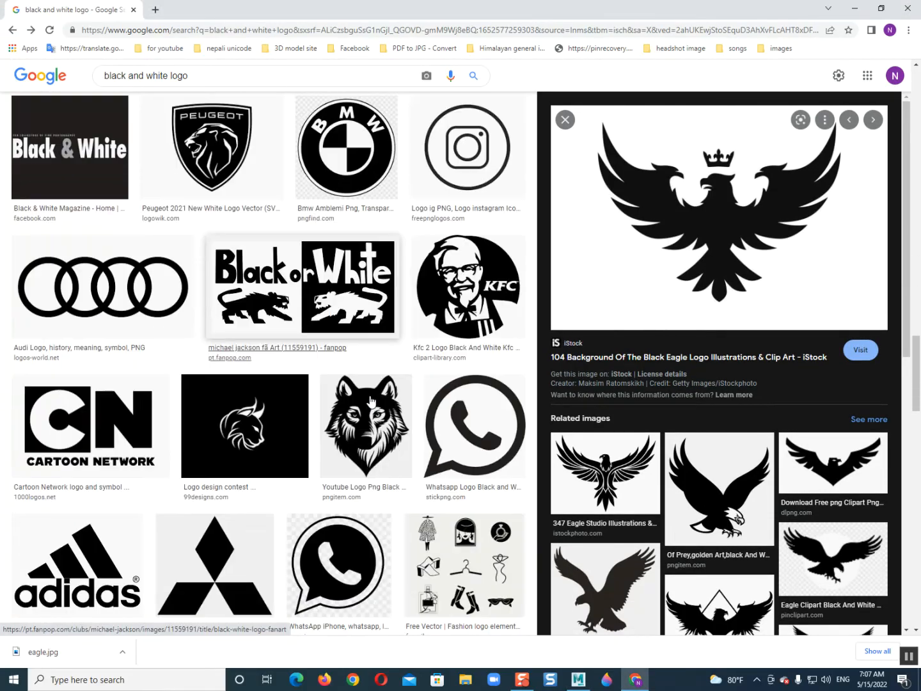
{"action": "scroll", "coordinate": [371, 397], "scroll_direction": "down", "scroll_amount": 3}
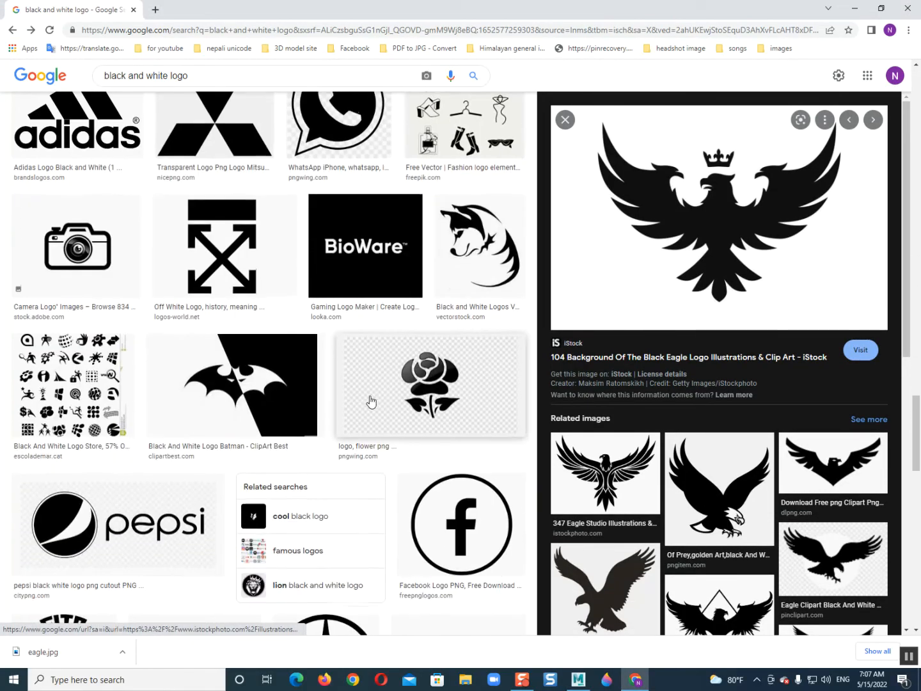
{"action": "scroll", "coordinate": [388, 394], "scroll_direction": "down", "scroll_amount": 2}
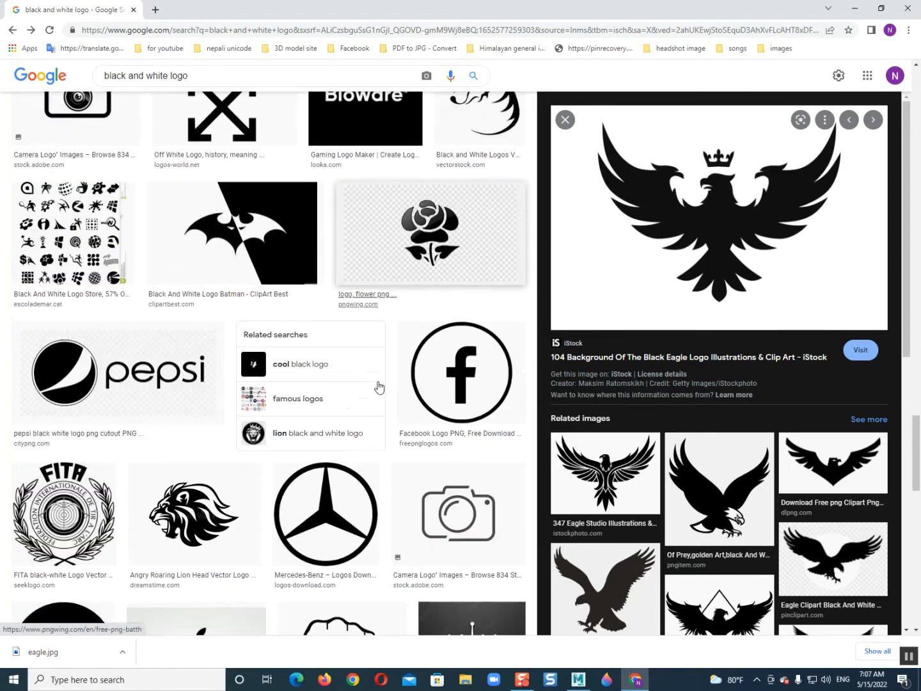
{"action": "scroll", "coordinate": [560, 499], "scroll_direction": "down", "scroll_amount": 3}
{"action": "scroll", "coordinate": [602, 459], "scroll_direction": "down", "scroll_amount": 4}
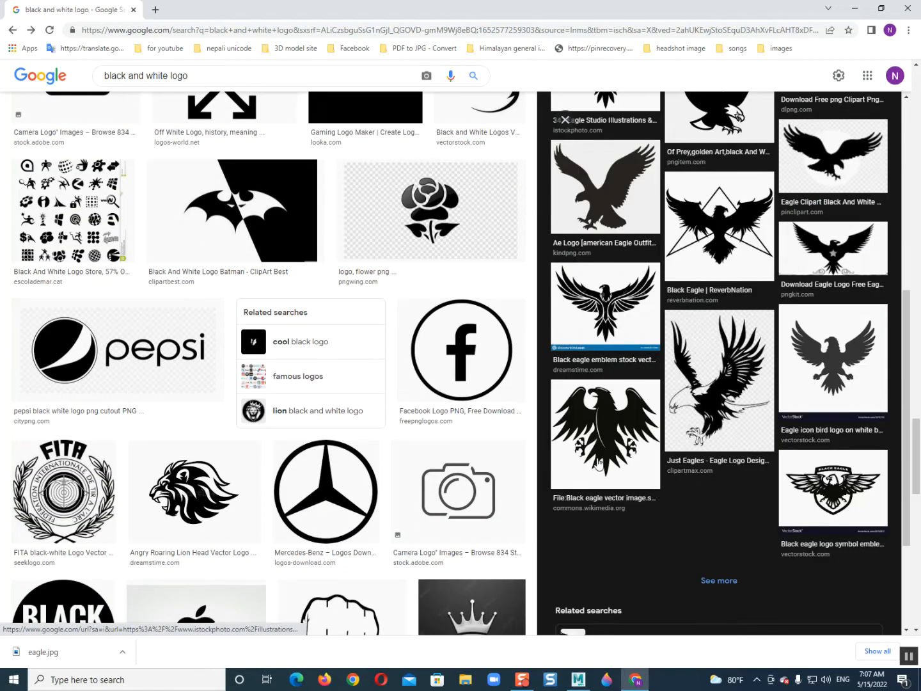
{"action": "scroll", "coordinate": [448, 478], "scroll_direction": "down", "scroll_amount": 3}
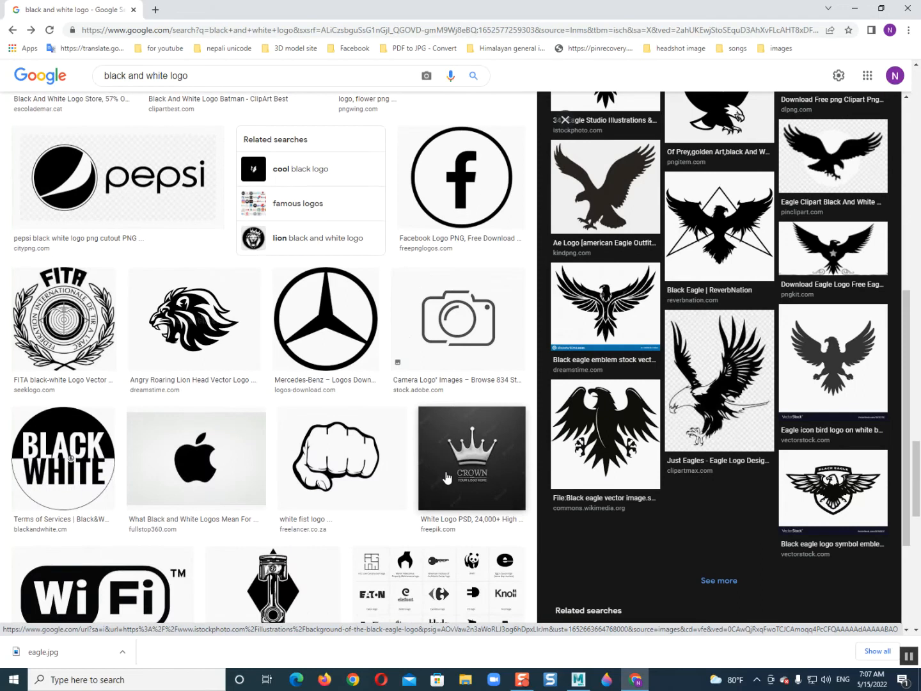
{"action": "scroll", "coordinate": [364, 434], "scroll_direction": "down", "scroll_amount": 2}
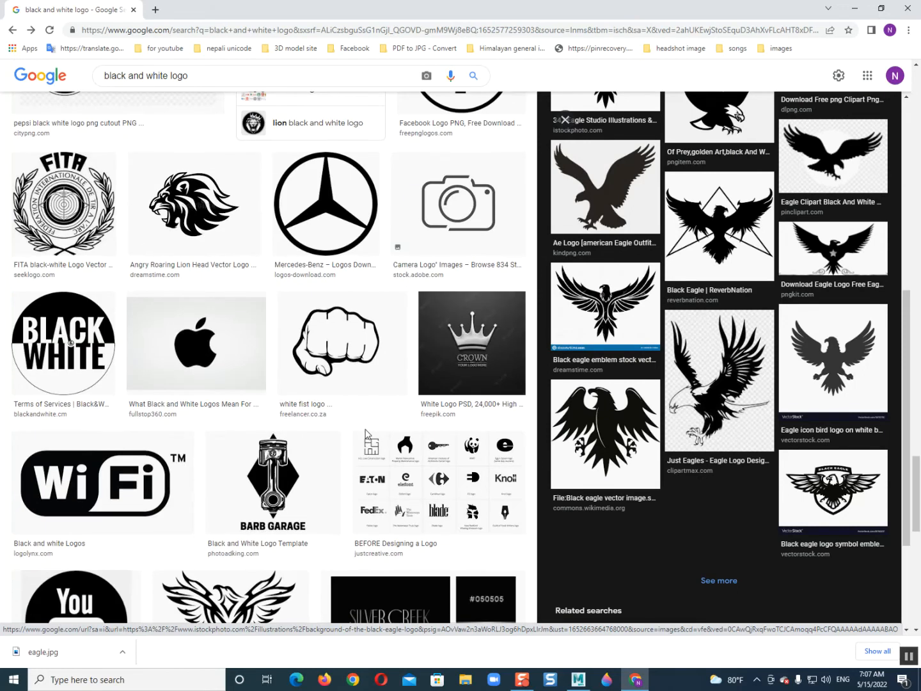
{"action": "scroll", "coordinate": [366, 435], "scroll_direction": "down", "scroll_amount": 7}
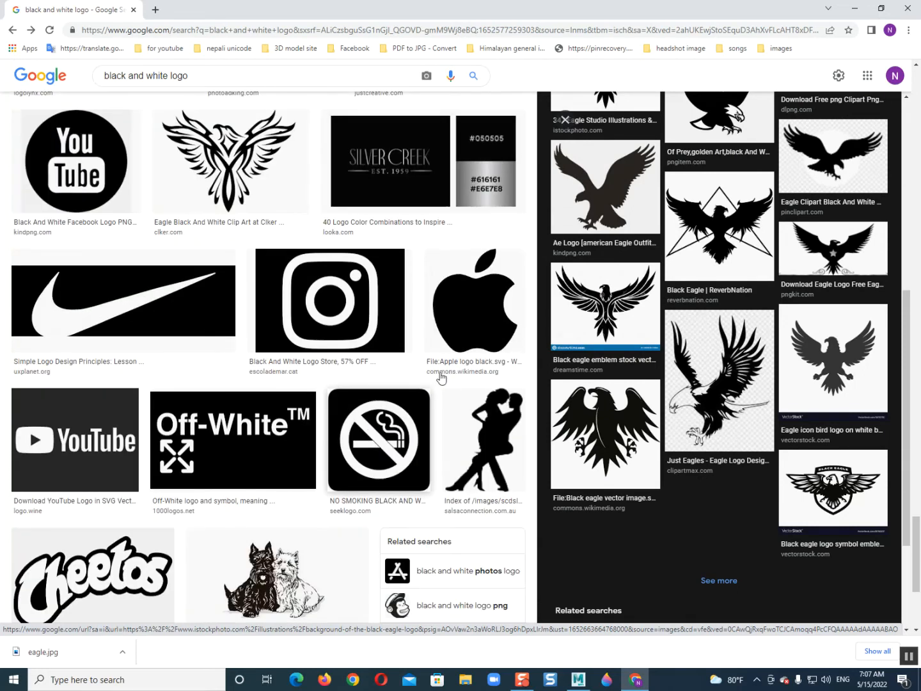
{"action": "left_click", "coordinate": [471, 326]}
Save the Apple logo image to the Desktop as a PNG named apple and return to Maya
{"action": "right_click", "coordinate": [682, 322]}
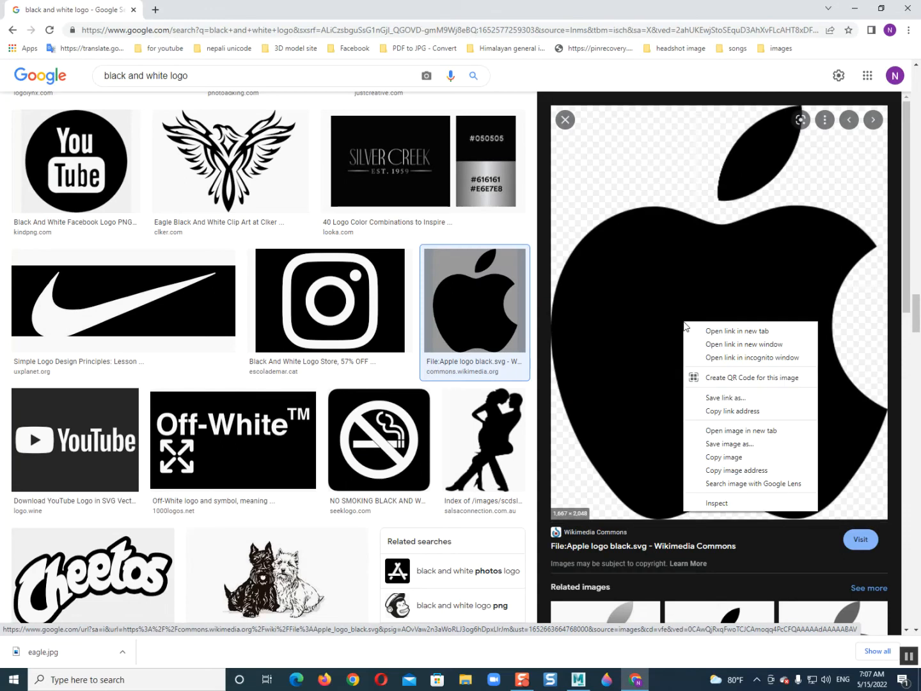
{"action": "left_click", "coordinate": [717, 444]}
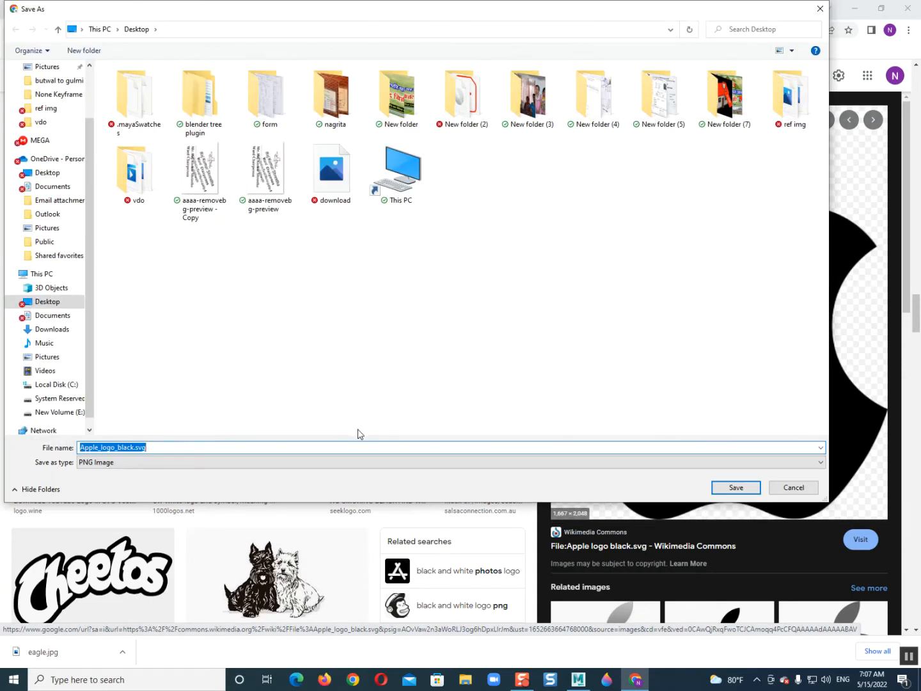
{"action": "type", "text": "appl"}
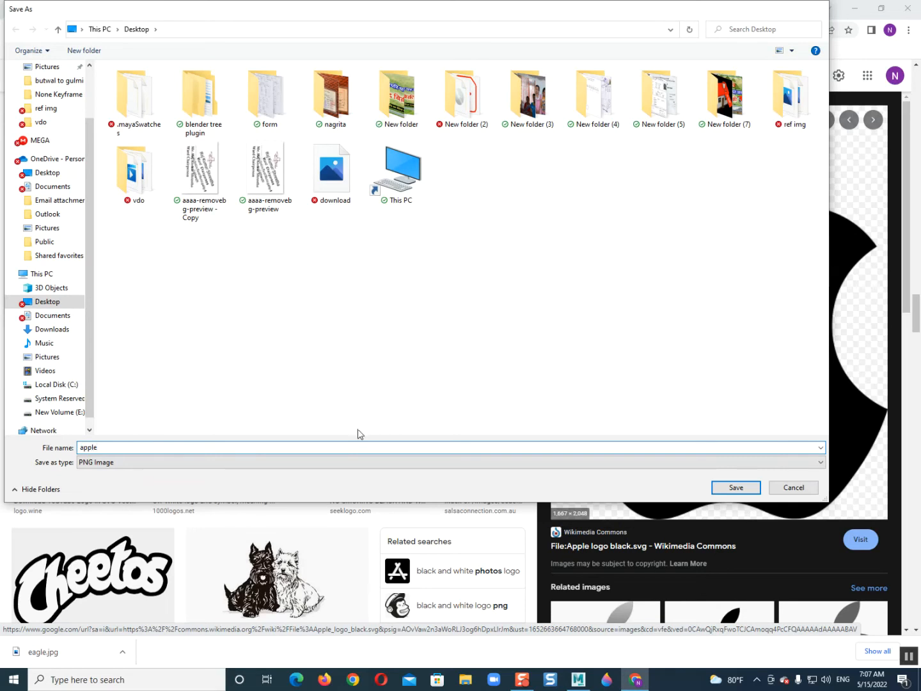
{"action": "type", "text": "e"}
{"action": "key", "text": "Return"}
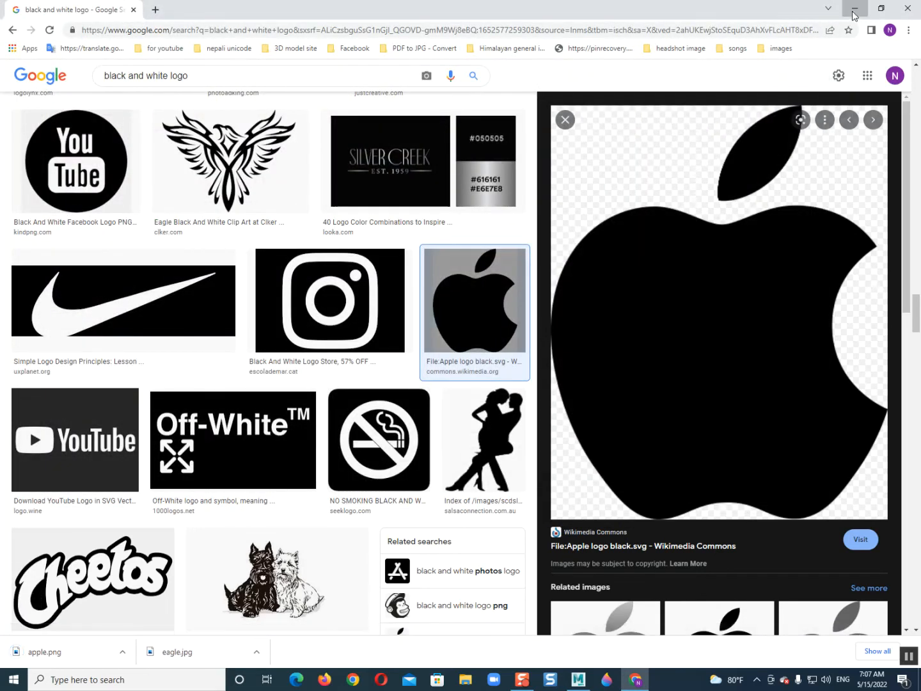
{"action": "left_click", "coordinate": [855, 8]}
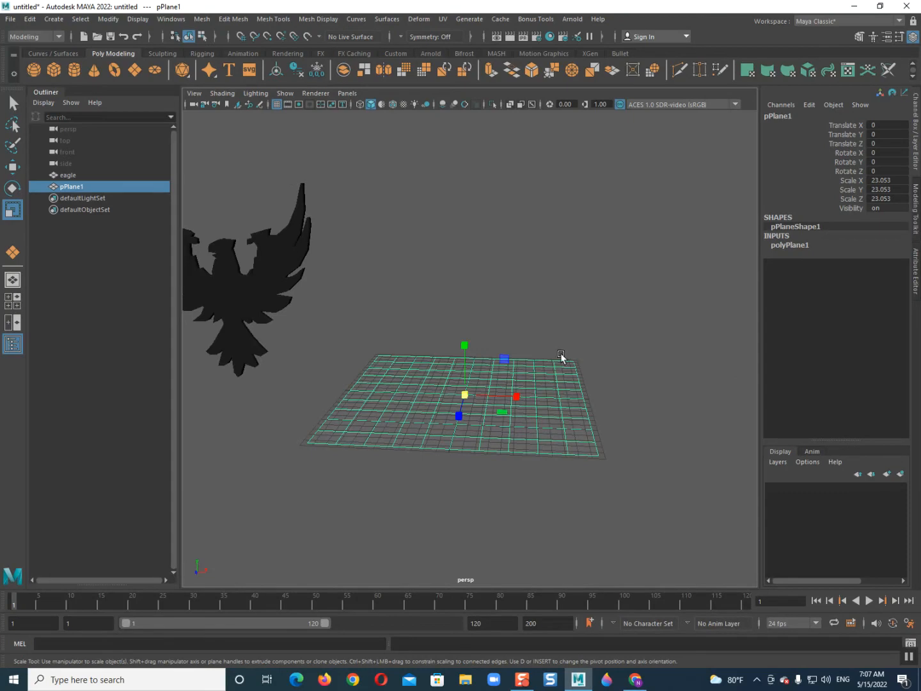
Raise the plane slightly above the grid to a Translate Y of about 0.179
{"action": "scroll", "coordinate": [562, 353], "scroll_direction": "up", "scroll_amount": 2}
{"action": "scroll", "coordinate": [555, 413], "scroll_direction": "down", "scroll_amount": 1}
{"action": "middle_click_drag", "start_coordinate": [558, 423], "coordinate": [553, 403], "text": "alt"}
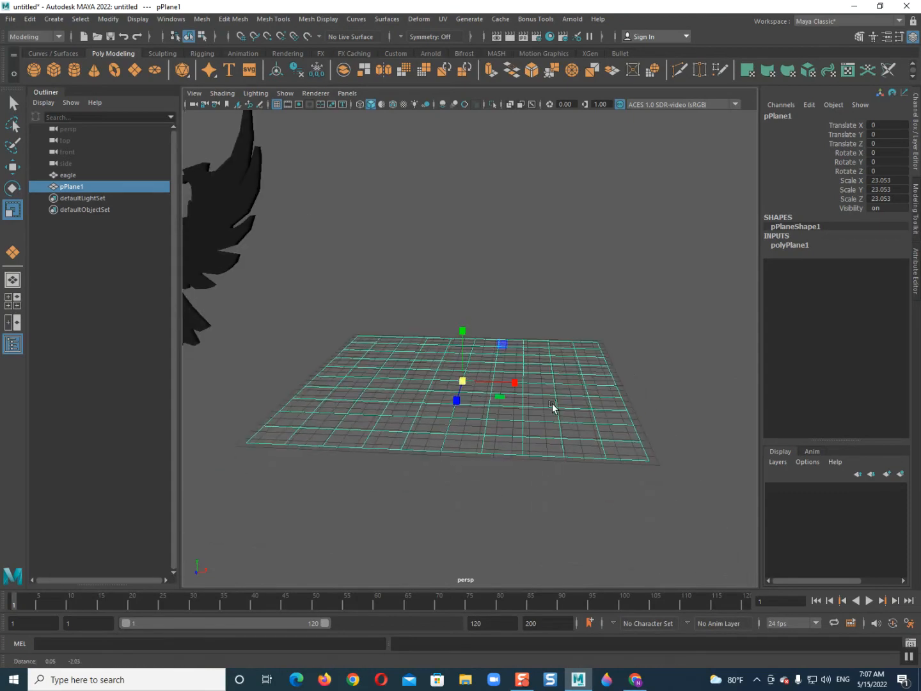
{"action": "left_click_drag", "start_coordinate": [553, 403], "coordinate": [557, 407], "text": "alt"}
{"action": "key", "text": "w"}
{"action": "left_click_drag", "start_coordinate": [464, 333], "coordinate": [465, 325]}
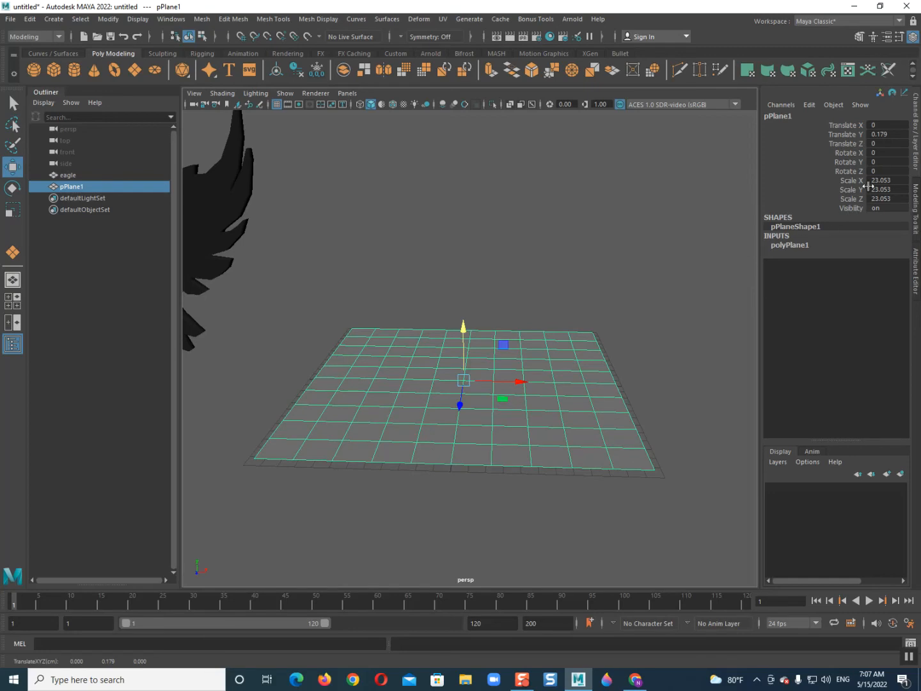
Set the plane's Subdivisions Width and Subdivisions Height to 1
{"action": "left_click", "coordinate": [787, 245]}
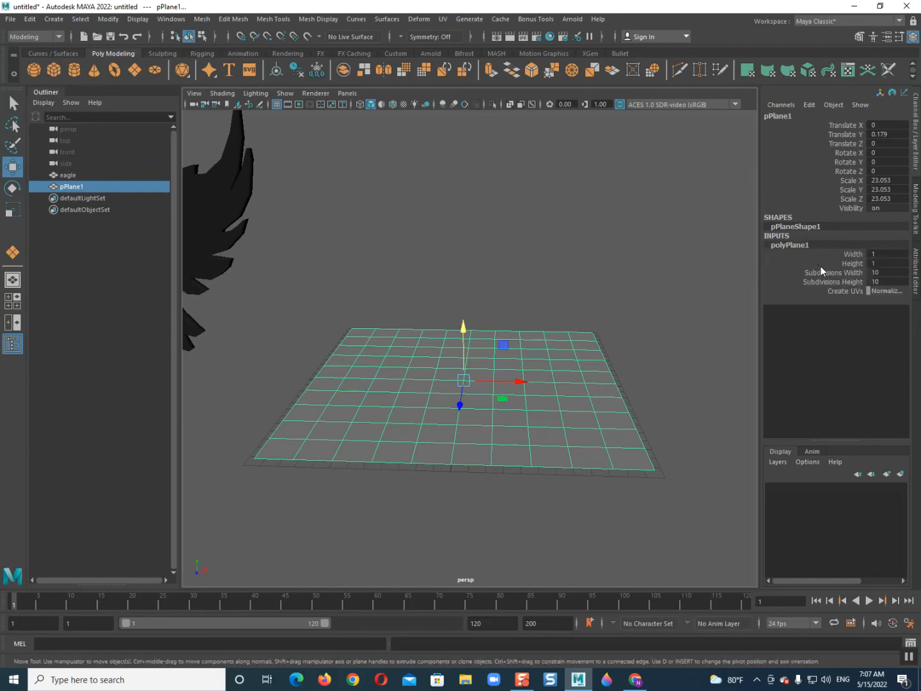
{"action": "left_click", "coordinate": [834, 274]}
{"action": "middle_click_drag", "start_coordinate": [608, 255], "coordinate": [454, 377]}
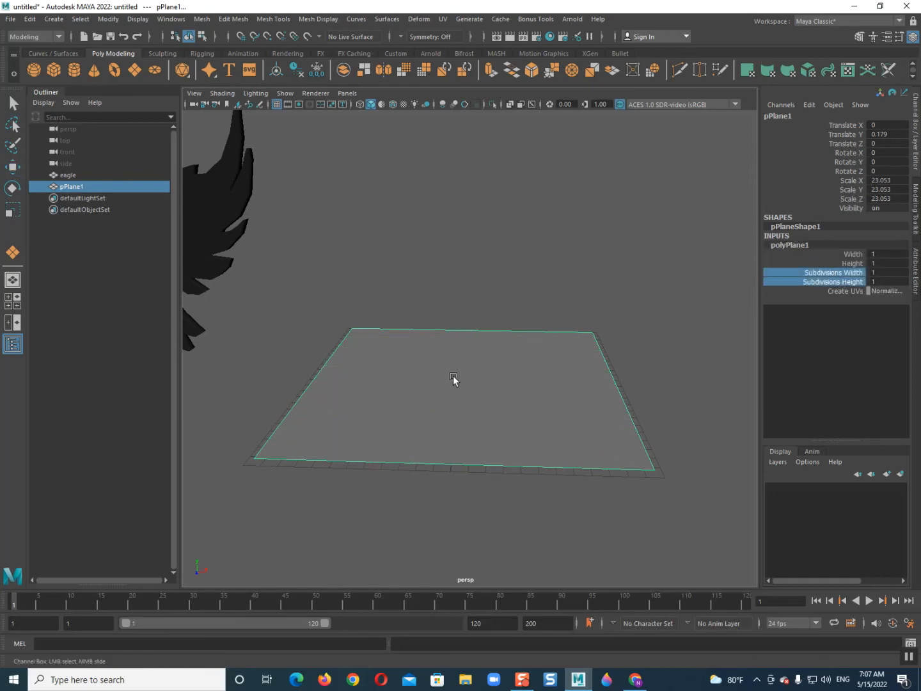
{"action": "key", "text": "w"}
Assign a new Phong E material to the plane and connect a File texture to its Color
{"action": "right_click_drag", "start_coordinate": [456, 367], "coordinate": [535, 631]}
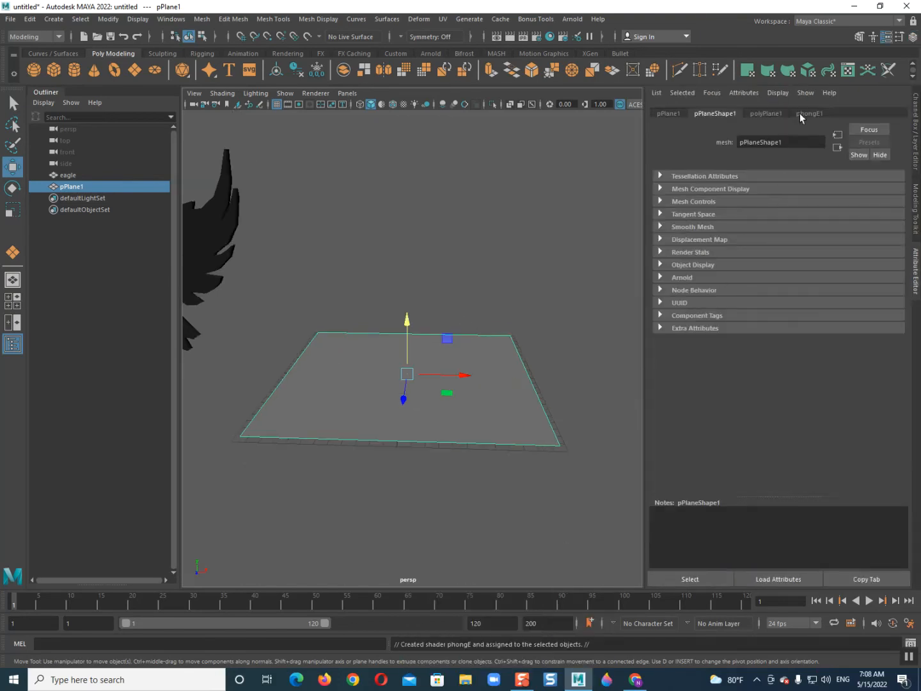
{"action": "left_click", "coordinate": [801, 114]}
{"action": "left_click", "coordinate": [885, 245]}
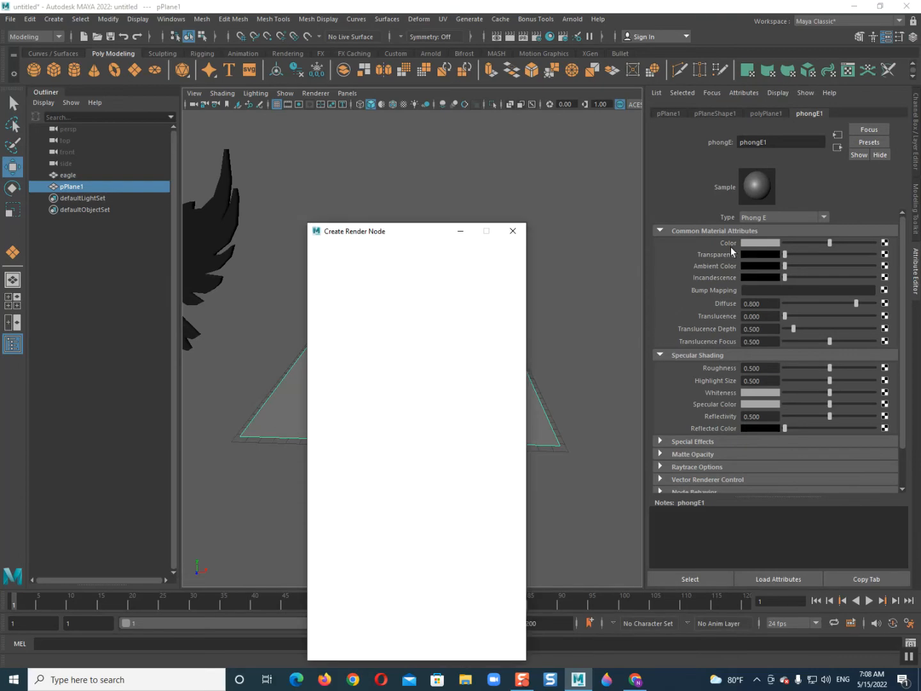
{"action": "left_click", "coordinate": [420, 330]}
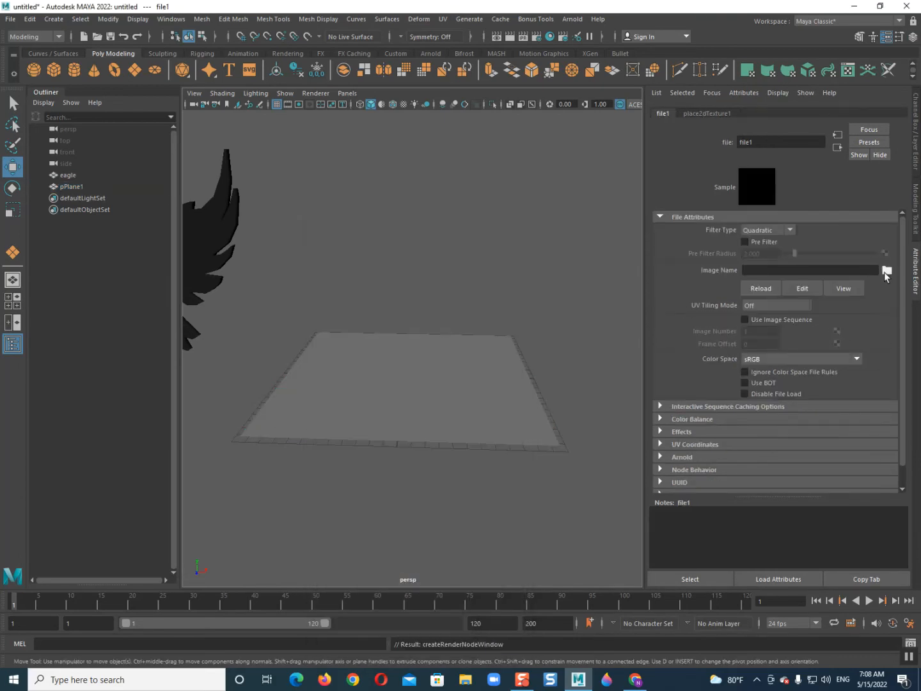
Load apple.png from the Desktop as the file texture's image and turn on textured display in the viewport
{"action": "left_click", "coordinate": [886, 271]}
{"action": "left_click", "coordinate": [228, 174]}
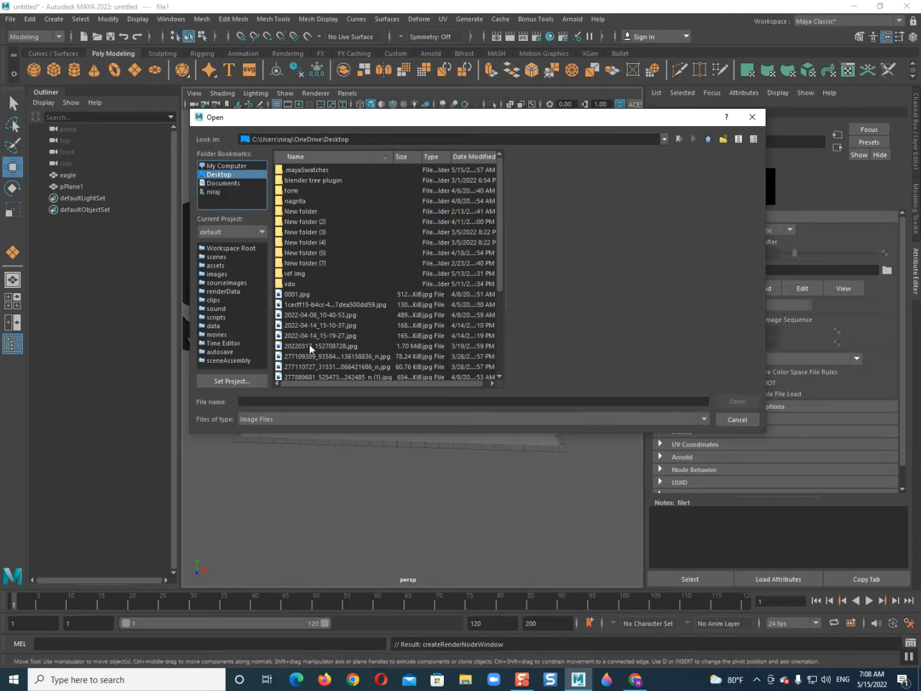
{"action": "scroll", "coordinate": [310, 347], "scroll_direction": "down", "scroll_amount": 4}
{"action": "double_click", "coordinate": [293, 325]}
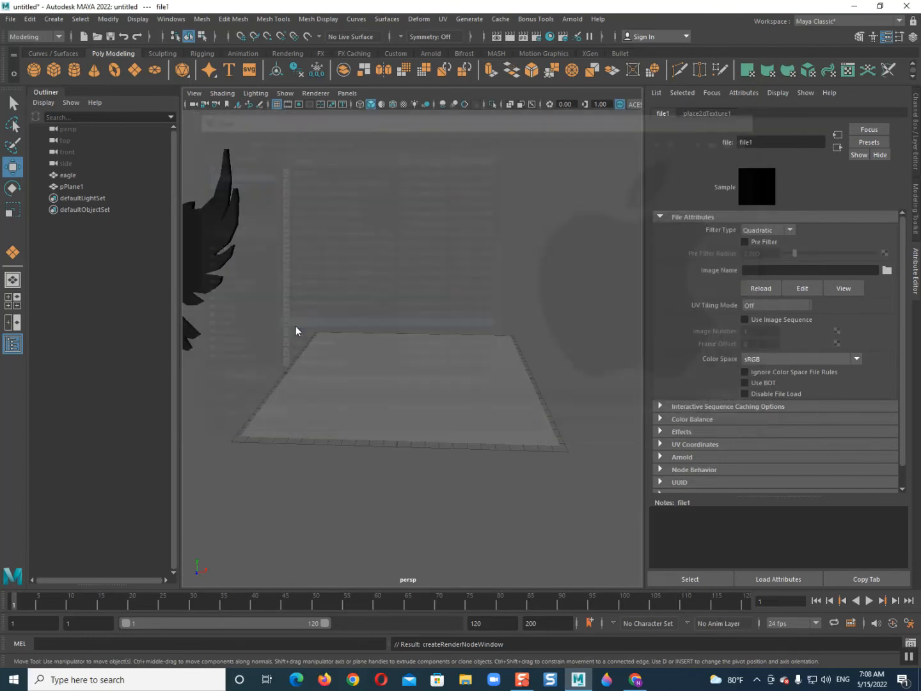
{"action": "key", "text": "6"}
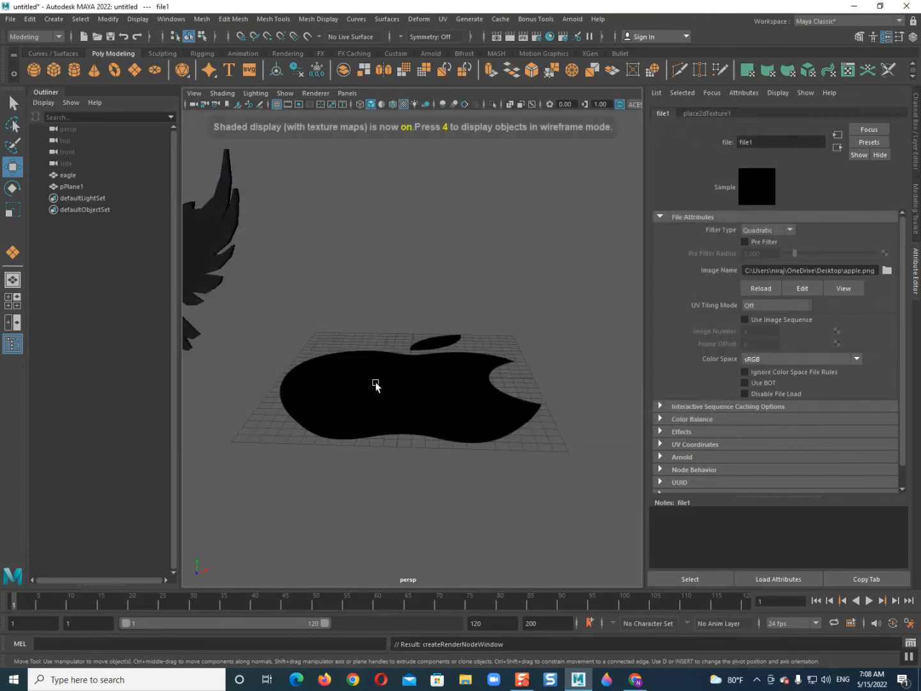
Select the textured plane and inspect how the Apple logo and its background display from several angles
{"action": "scroll", "coordinate": [384, 397], "scroll_direction": "down", "scroll_amount": 5}
{"action": "left_click_drag", "start_coordinate": [400, 423], "coordinate": [399, 469], "text": "alt"}
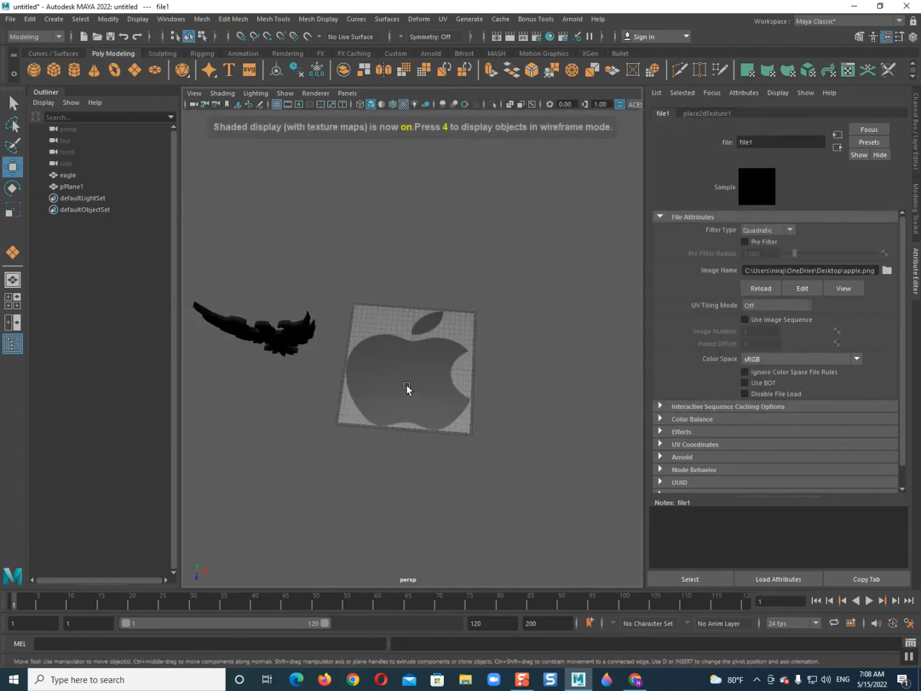
{"action": "left_click", "coordinate": [392, 410]}
{"action": "left_click_drag", "start_coordinate": [392, 409], "coordinate": [376, 432], "text": "alt"}
{"action": "left_click", "coordinate": [346, 480]}
{"action": "left_click_drag", "start_coordinate": [345, 479], "coordinate": [377, 392], "text": "alt"}
{"action": "left_click", "coordinate": [360, 400]}
{"action": "left_click_drag", "start_coordinate": [288, 467], "coordinate": [300, 469], "text": "alt"}
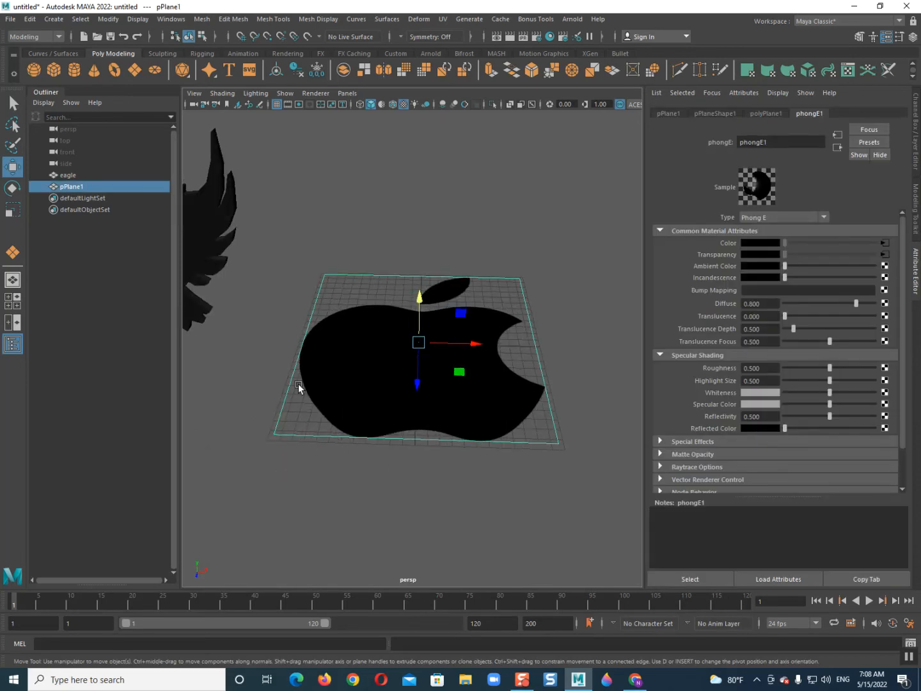
Open the saved apple image from the desktop, compare its background with the browser preview, and return to Maya
{"action": "left_click", "coordinate": [853, 7]}
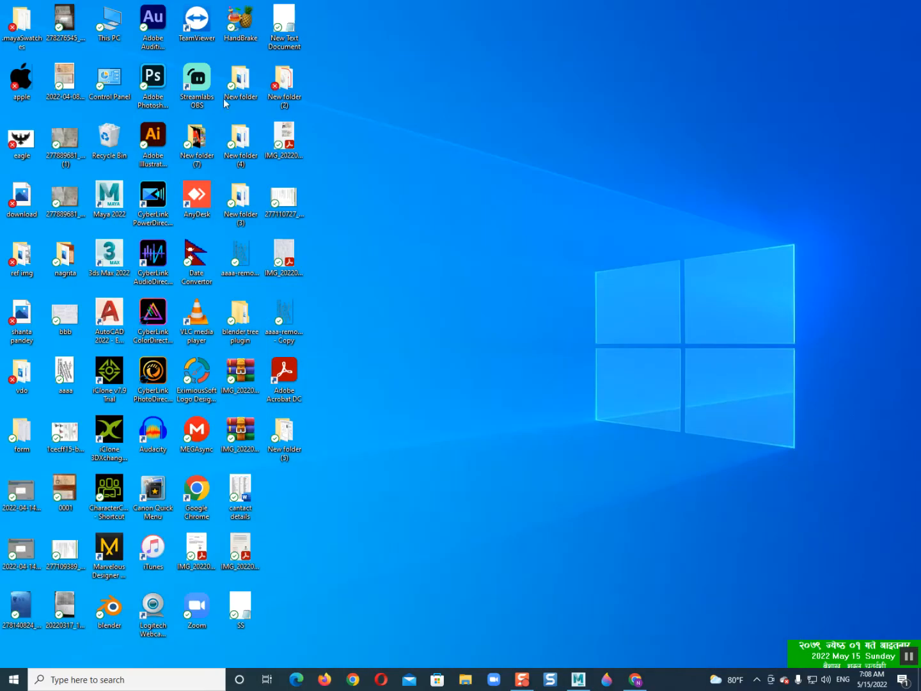
{"action": "double_click", "coordinate": [21, 95]}
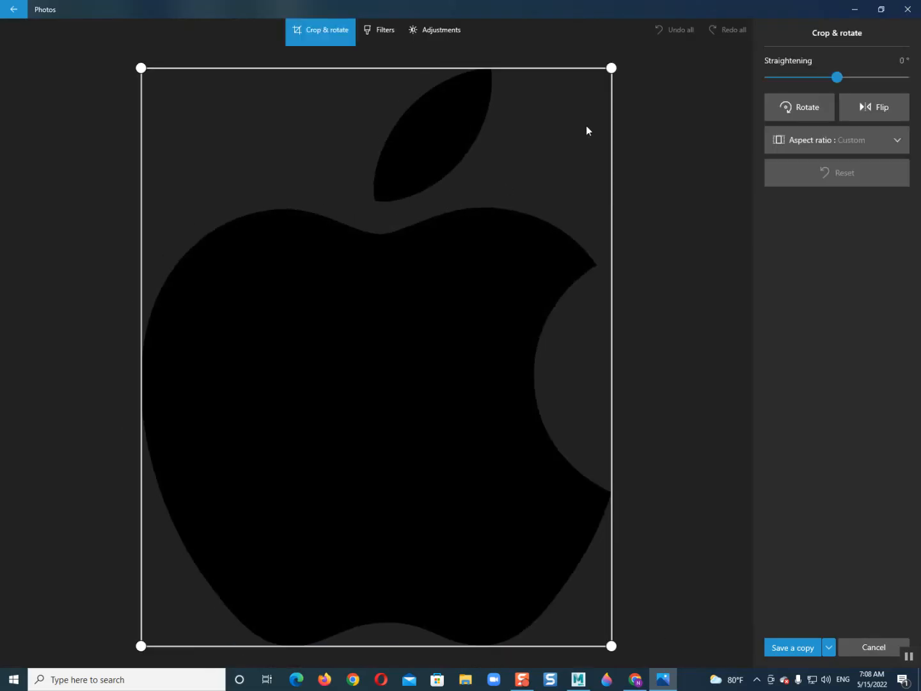
{"action": "left_click", "coordinate": [919, 5]}
{"action": "left_click", "coordinate": [641, 676]}
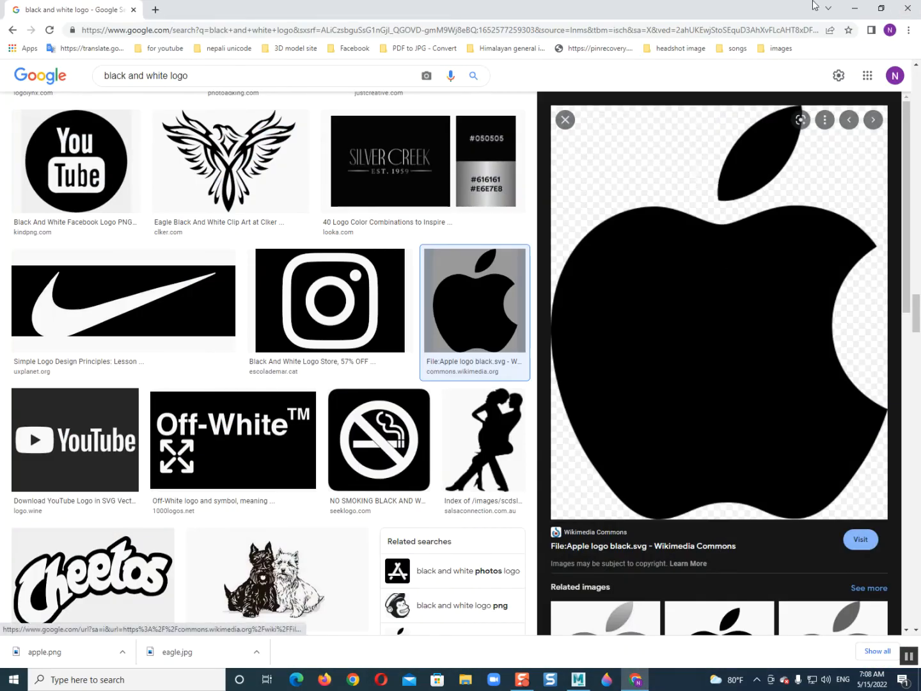
{"action": "left_click", "coordinate": [856, 8]}
{"action": "left_click", "coordinate": [578, 679]}
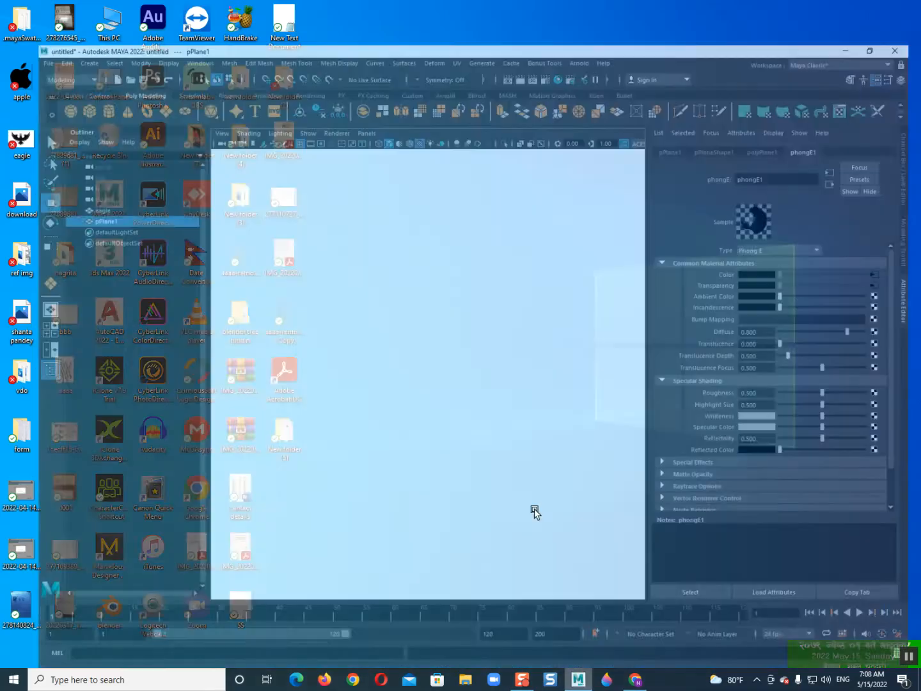
Examine the area around the Apple logo on the plane from near and far
{"action": "scroll", "coordinate": [461, 360], "scroll_direction": "down", "scroll_amount": 5}
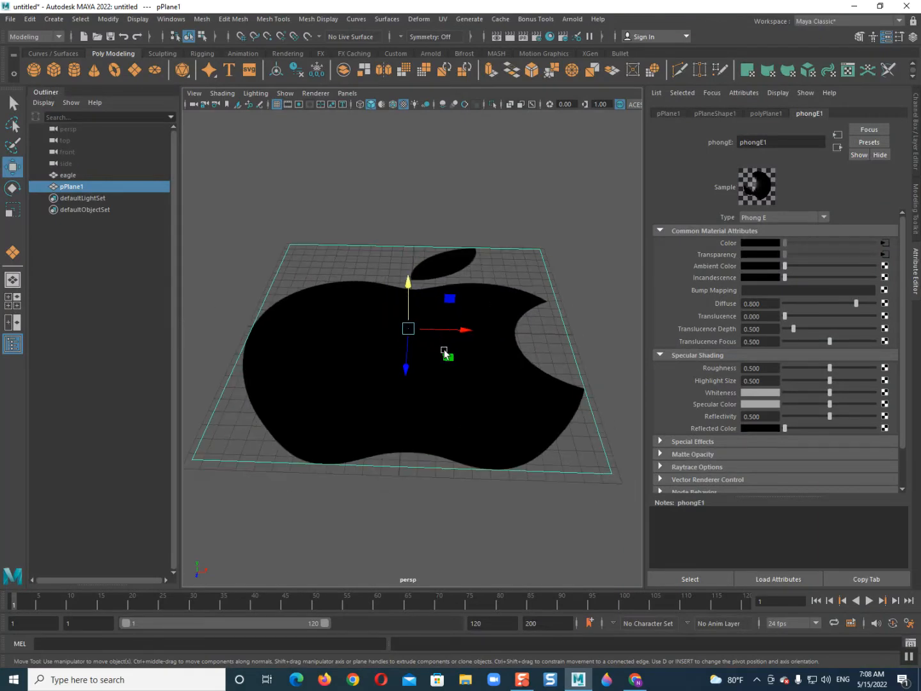
{"action": "scroll", "coordinate": [451, 384], "scroll_direction": "down", "scroll_amount": 2}
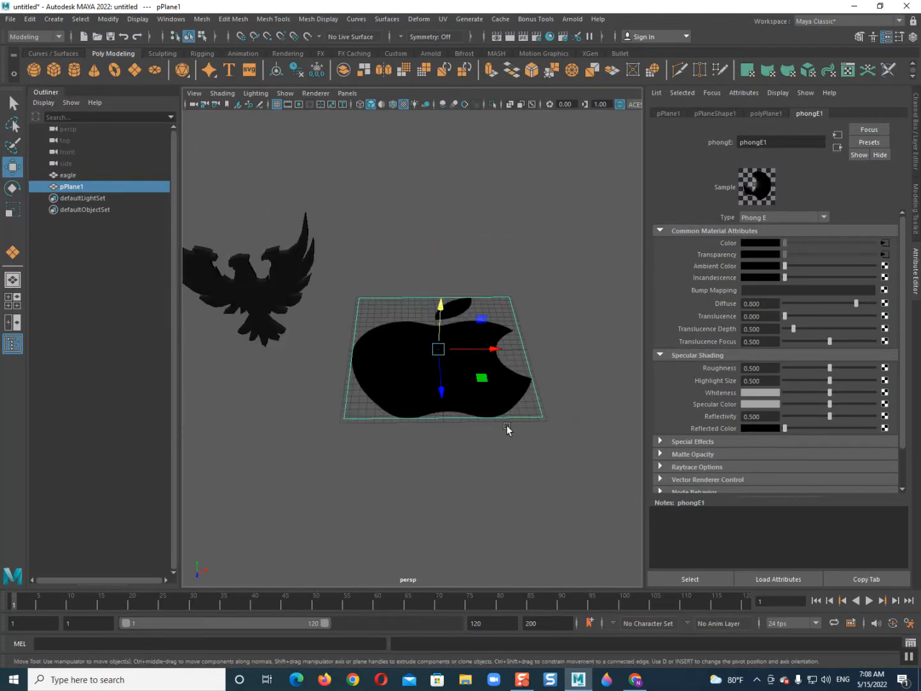
{"action": "left_click", "coordinate": [504, 459]}
{"action": "scroll", "coordinate": [505, 459], "scroll_direction": "up", "scroll_amount": 4}
{"action": "left_click", "coordinate": [398, 487]}
{"action": "scroll", "coordinate": [384, 474], "scroll_direction": "up", "scroll_amount": 1}
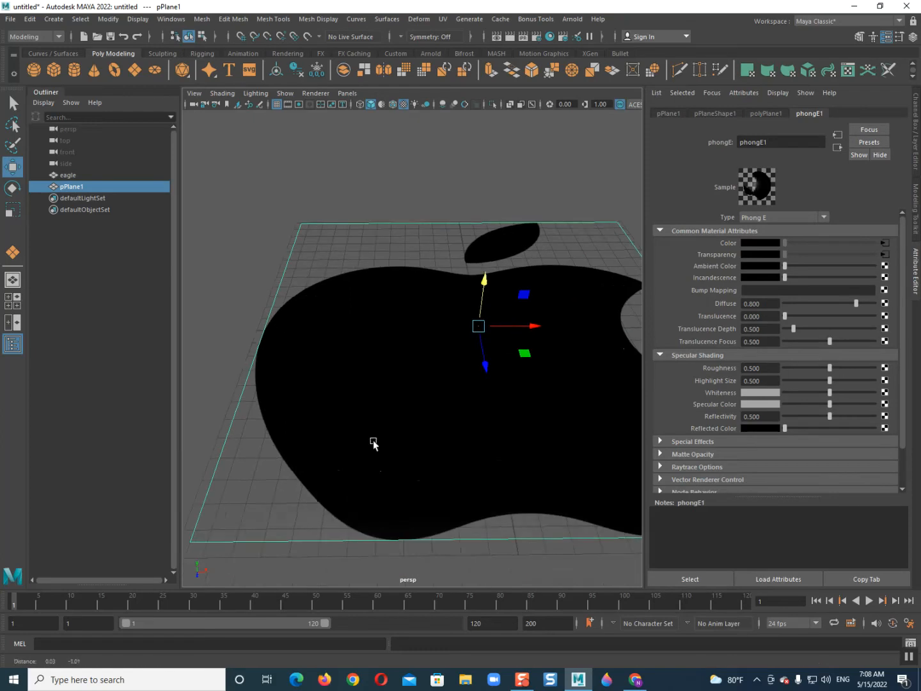
{"action": "scroll", "coordinate": [375, 438], "scroll_direction": "down", "scroll_amount": 4}
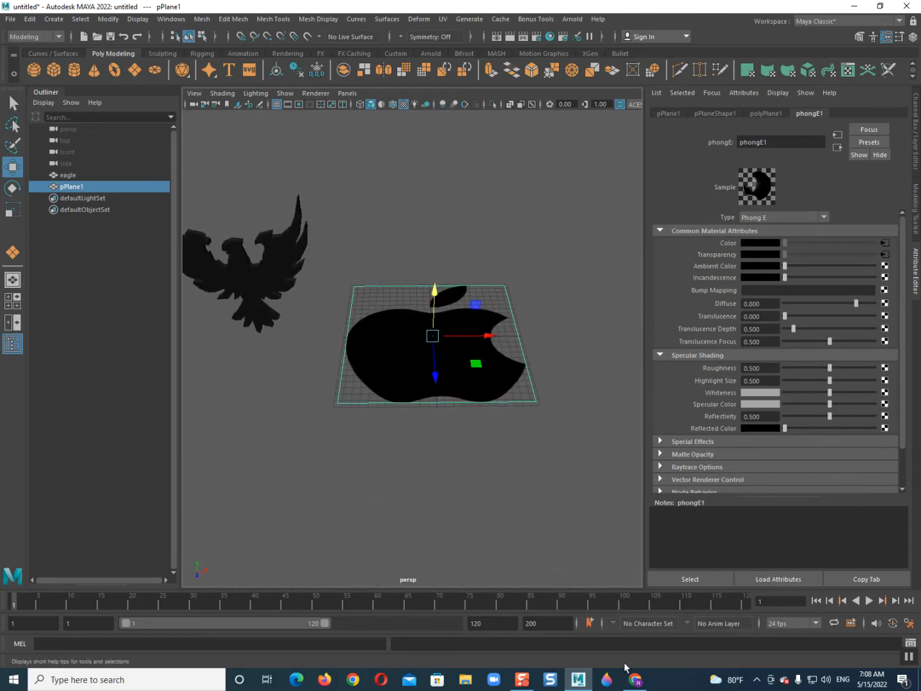
Switch to the browser and look through the related apple images, opening the Clipart Library apple silhouette with leaf and stem
{"action": "left_click", "coordinate": [636, 679]}
{"action": "scroll", "coordinate": [532, 405], "scroll_direction": "down", "scroll_amount": 5}
{"action": "scroll", "coordinate": [641, 408], "scroll_direction": "down", "scroll_amount": 3}
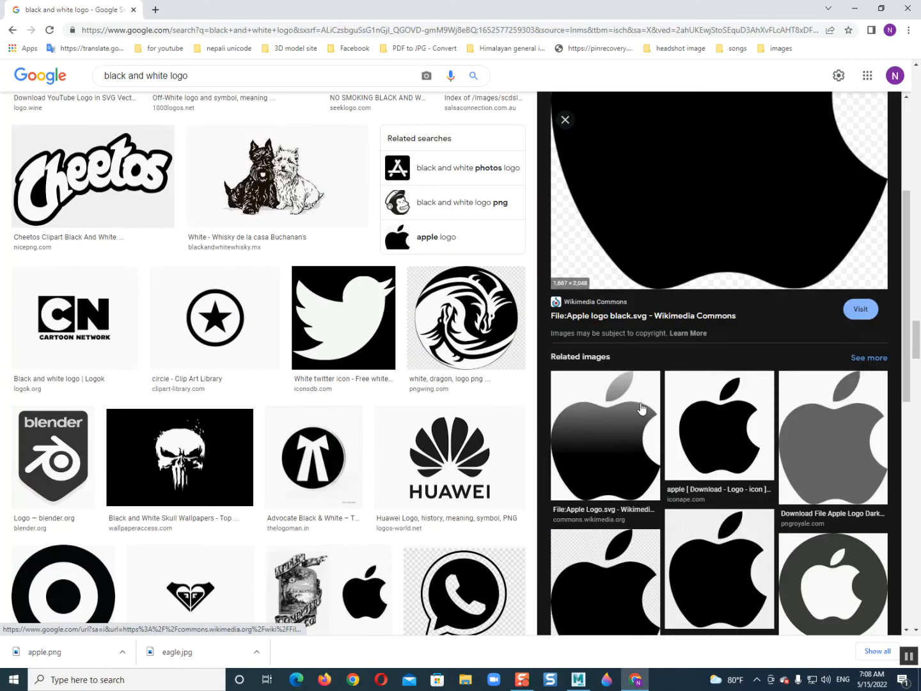
{"action": "scroll", "coordinate": [645, 407], "scroll_direction": "down", "scroll_amount": 3}
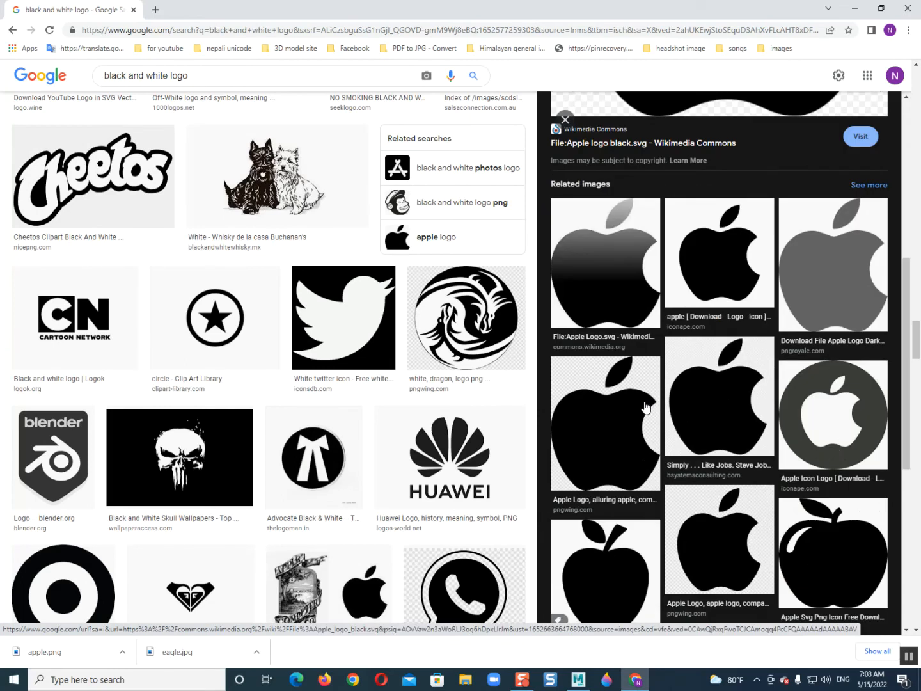
{"action": "left_click", "coordinate": [706, 403]}
{"action": "scroll", "coordinate": [707, 403], "scroll_direction": "down", "scroll_amount": 5}
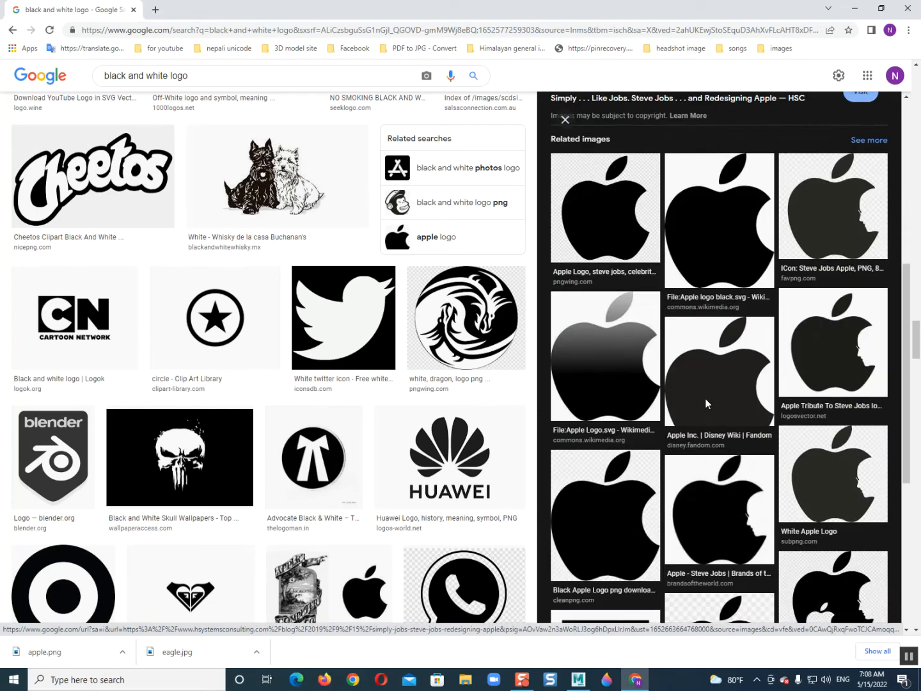
{"action": "left_click", "coordinate": [705, 404]}
{"action": "scroll", "coordinate": [707, 334], "scroll_direction": "down", "scroll_amount": 3}
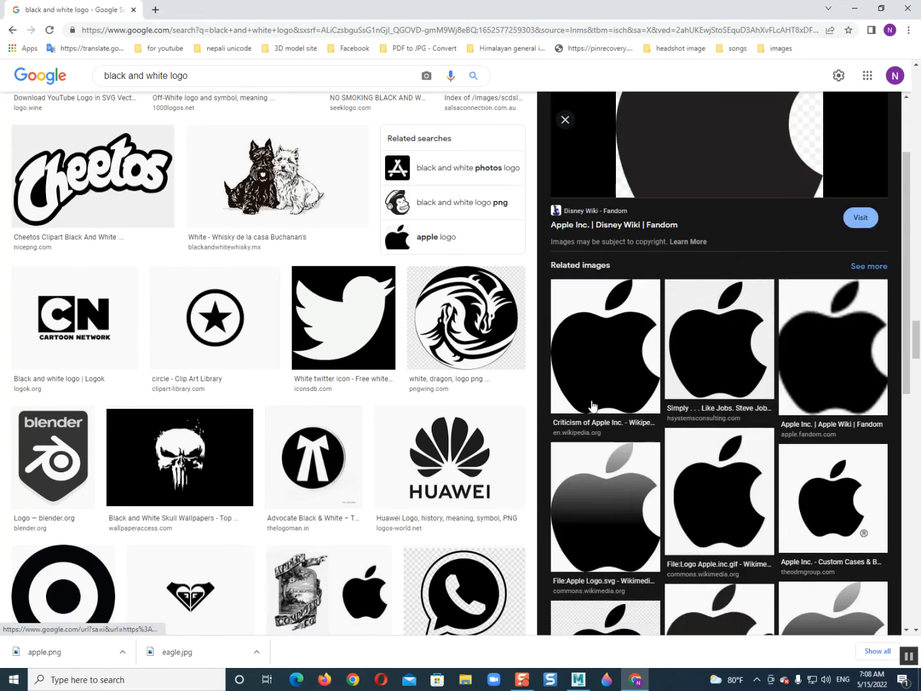
{"action": "left_click", "coordinate": [589, 392]}
{"action": "scroll", "coordinate": [666, 335], "scroll_direction": "down", "scroll_amount": 8}
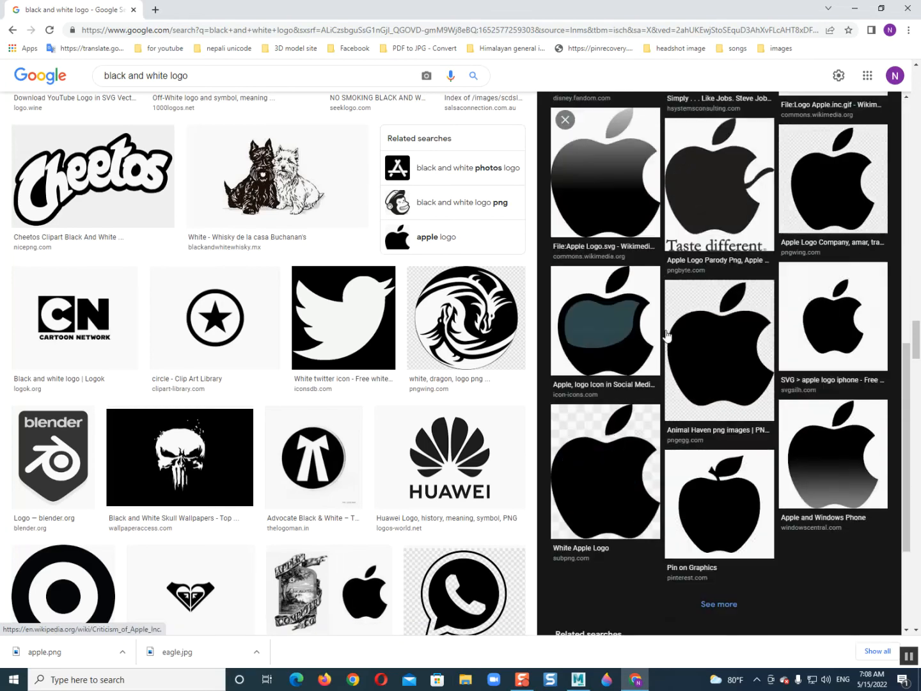
{"action": "left_click", "coordinate": [706, 497]}
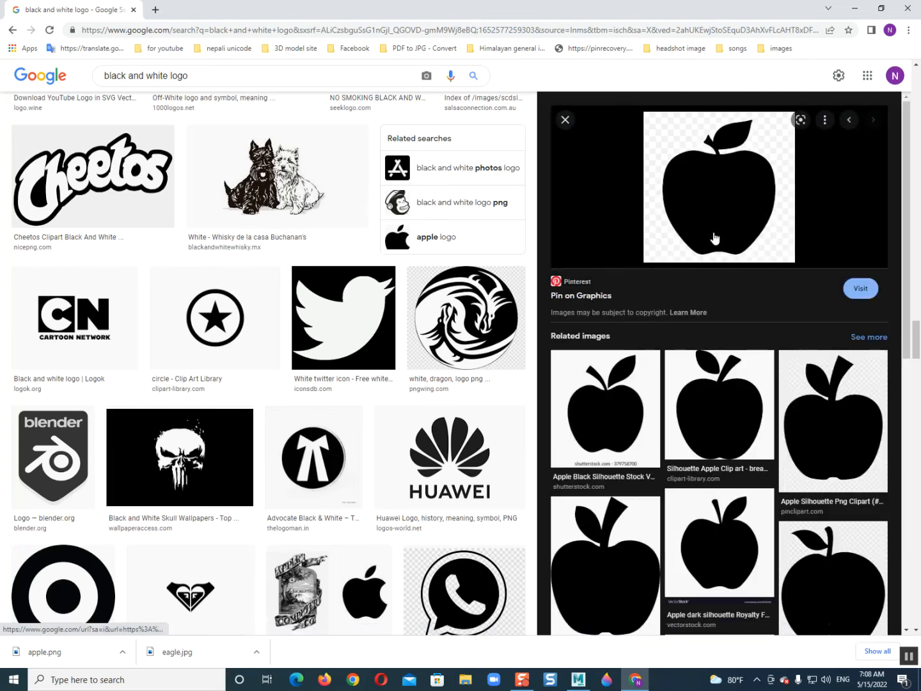
{"action": "right_click", "coordinate": [718, 180]}
{"action": "left_click", "coordinate": [693, 379]}
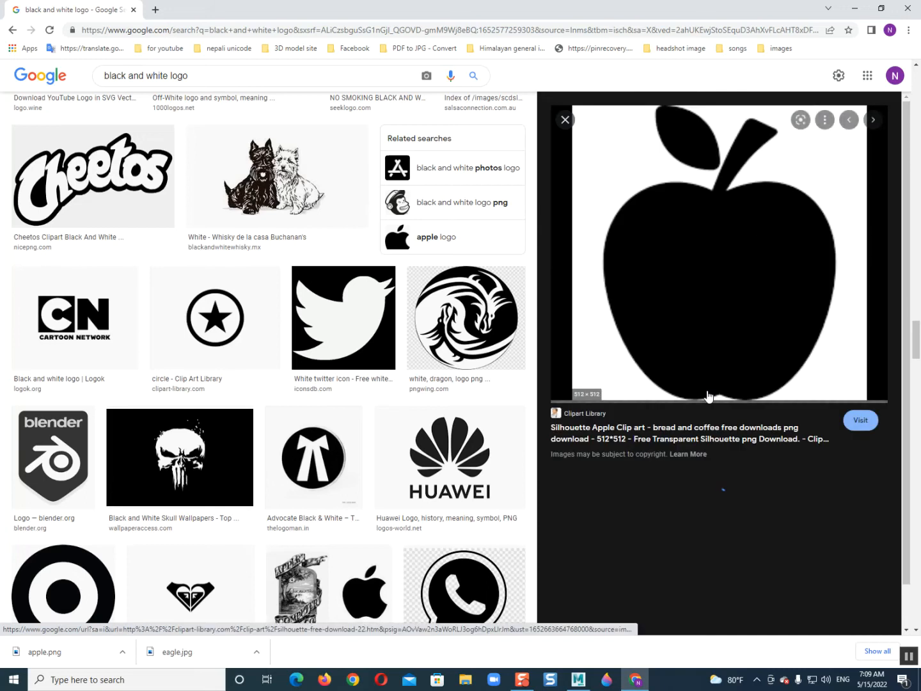
Save the apple silhouette image to the Desktop, replacing the existing apple.png, and return to Maya
{"action": "right_click", "coordinate": [703, 254]}
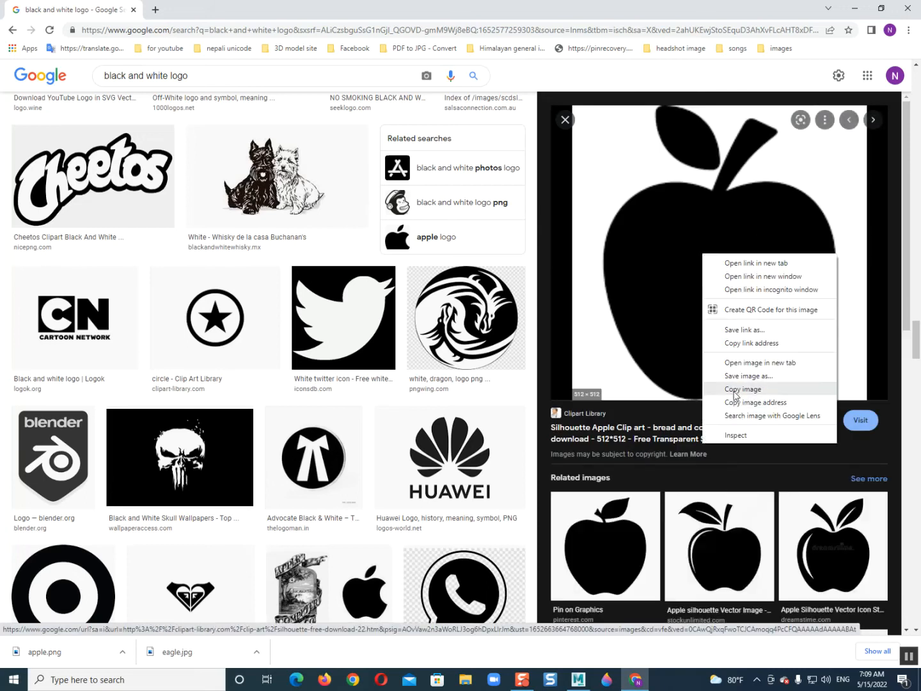
{"action": "left_click", "coordinate": [746, 377]}
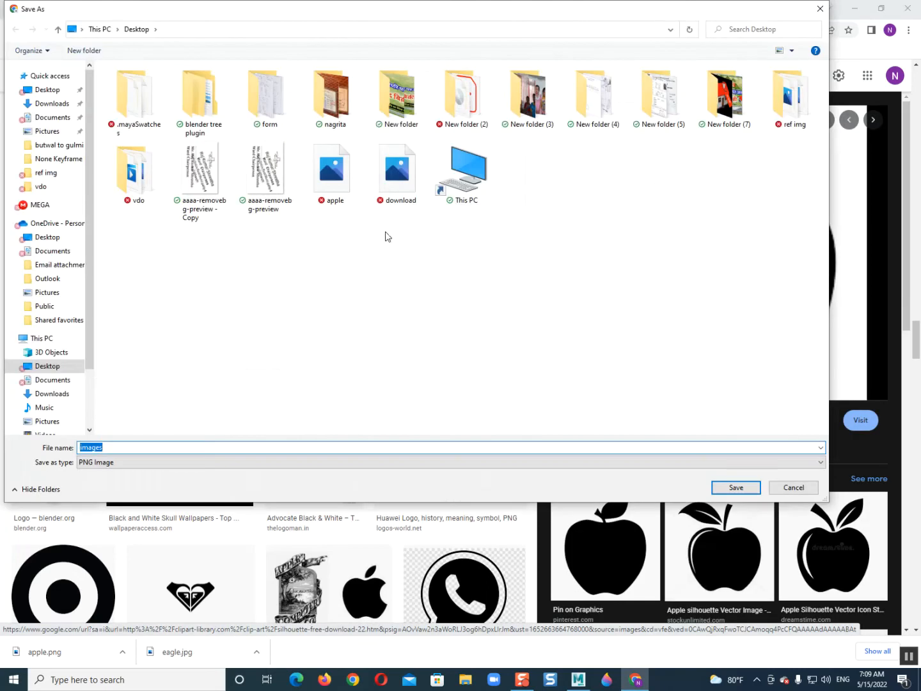
{"action": "double_click", "coordinate": [339, 186]}
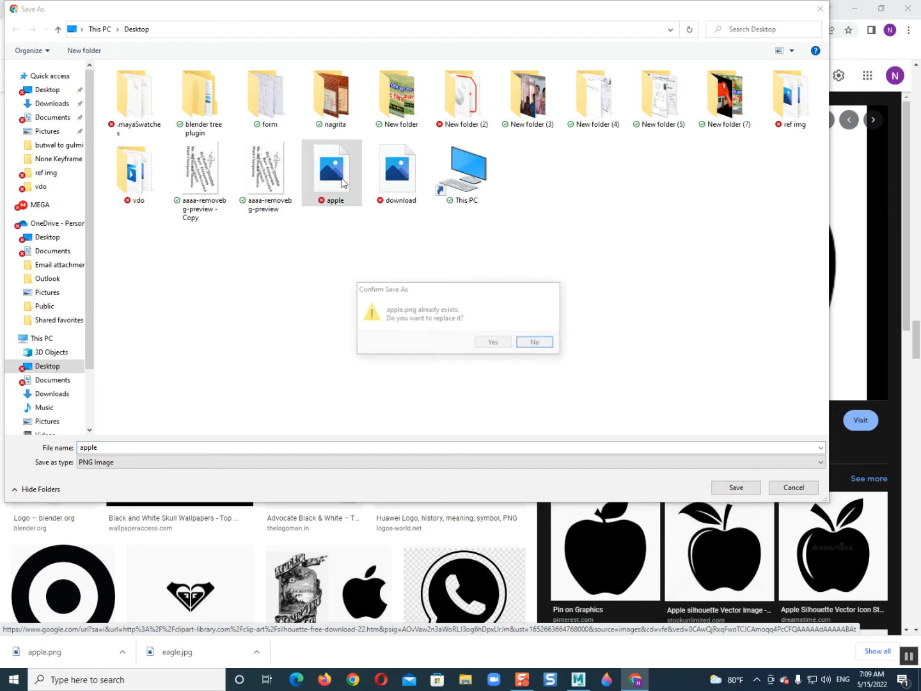
{"action": "left_click", "coordinate": [477, 345]}
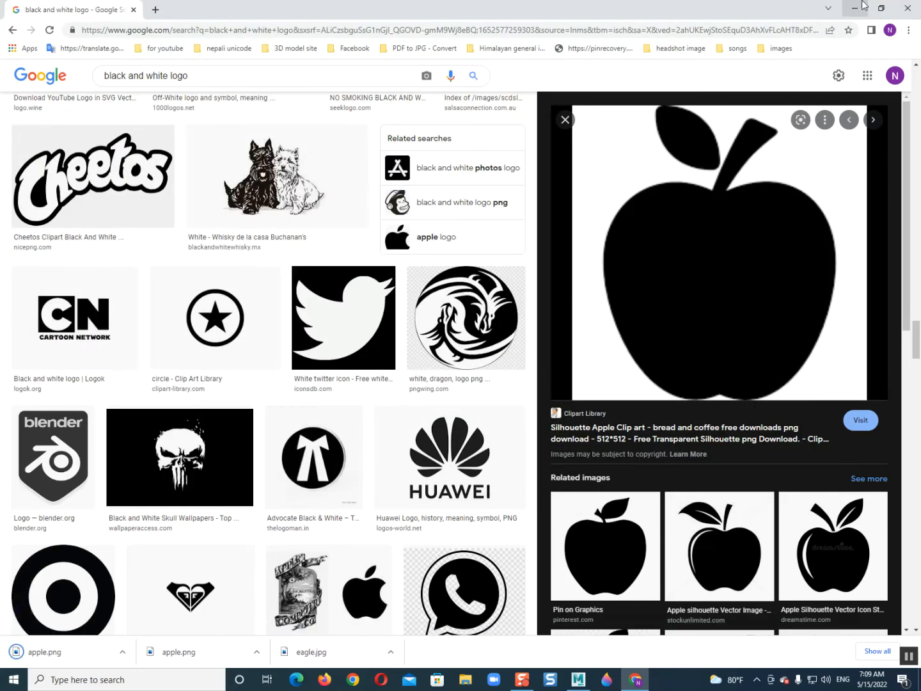
{"action": "left_click", "coordinate": [861, 6]}
Load the replaced apple.png from the Desktop as the image of the plane's colour file texture and inspect the plane
{"action": "right_click", "coordinate": [469, 321]}
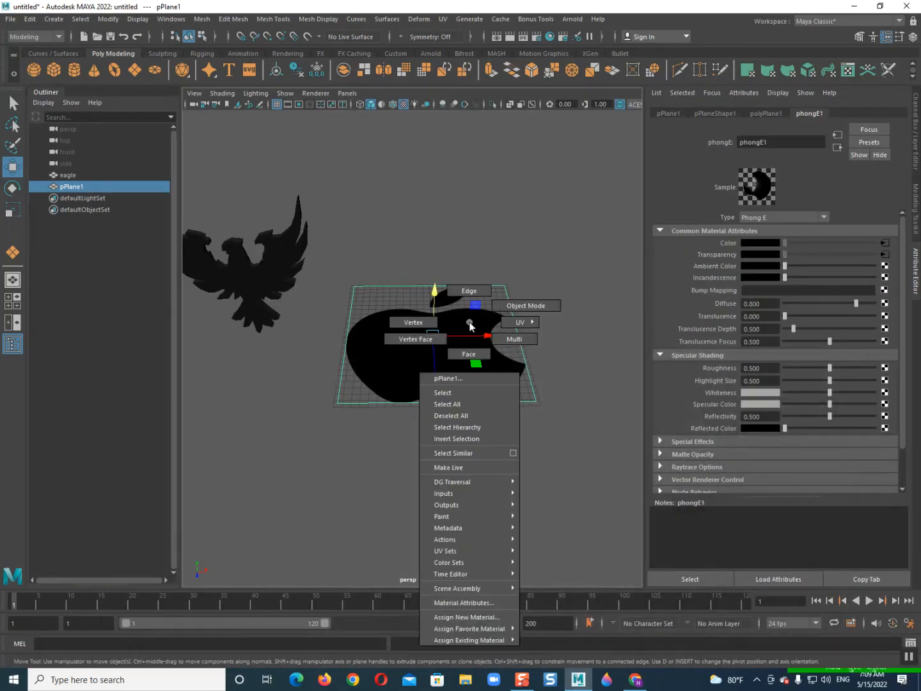
{"action": "left_click", "coordinate": [885, 245]}
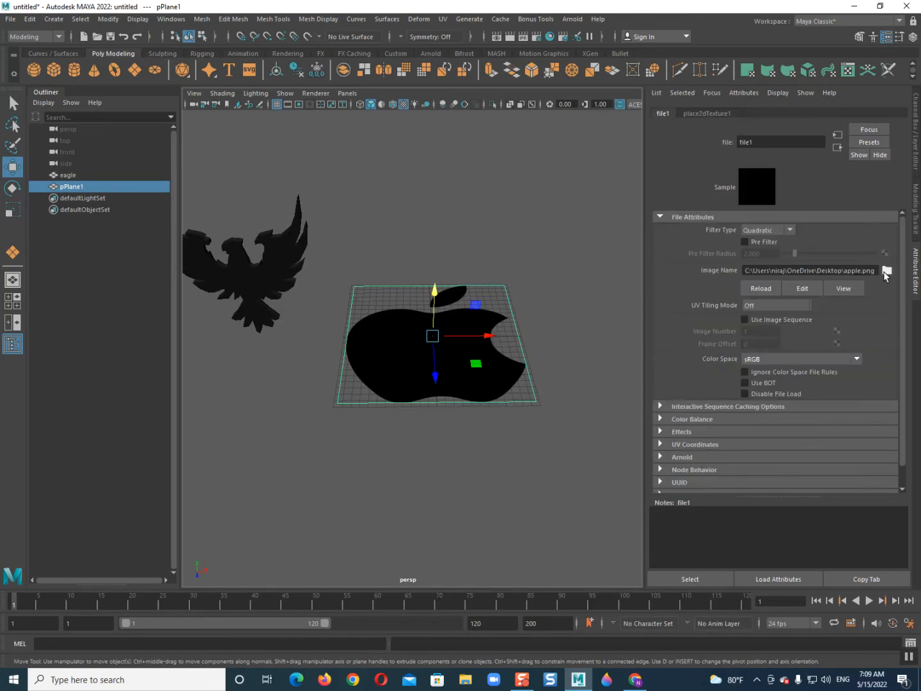
{"action": "left_click", "coordinate": [888, 270]}
{"action": "scroll", "coordinate": [303, 320], "scroll_direction": "down", "scroll_amount": 3}
{"action": "double_click", "coordinate": [298, 326]}
{"action": "left_click_drag", "start_coordinate": [474, 357], "coordinate": [401, 392], "text": "alt"}
{"action": "scroll", "coordinate": [398, 419], "scroll_direction": "up", "scroll_amount": 3}
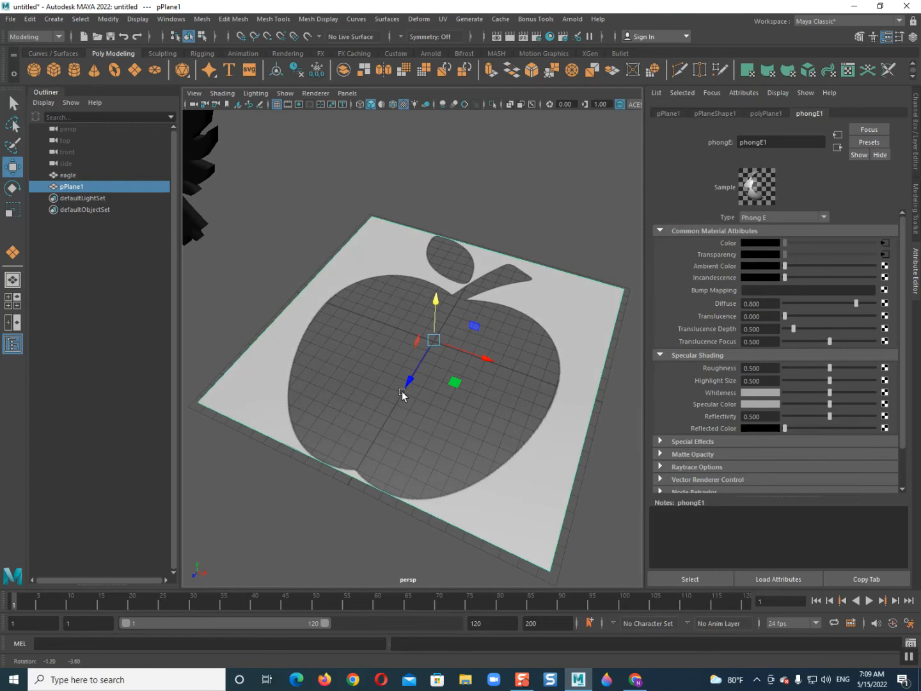
Open the file texture's attributes and look through more related apple silhouettes in the browser
{"action": "left_click", "coordinate": [886, 244]}
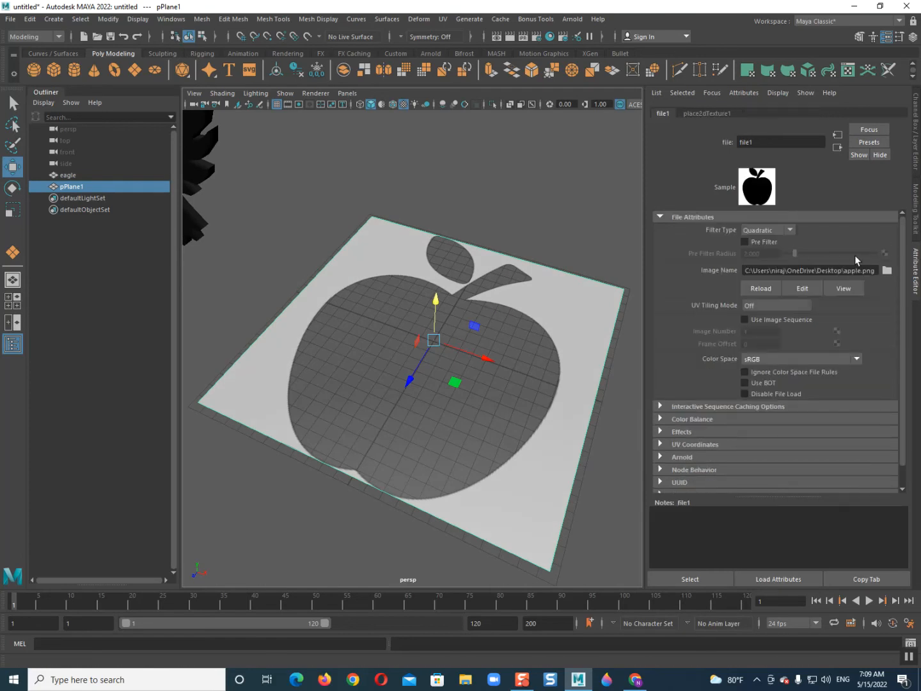
{"action": "left_click", "coordinate": [635, 679]}
{"action": "scroll", "coordinate": [448, 384], "scroll_direction": "down", "scroll_amount": 5}
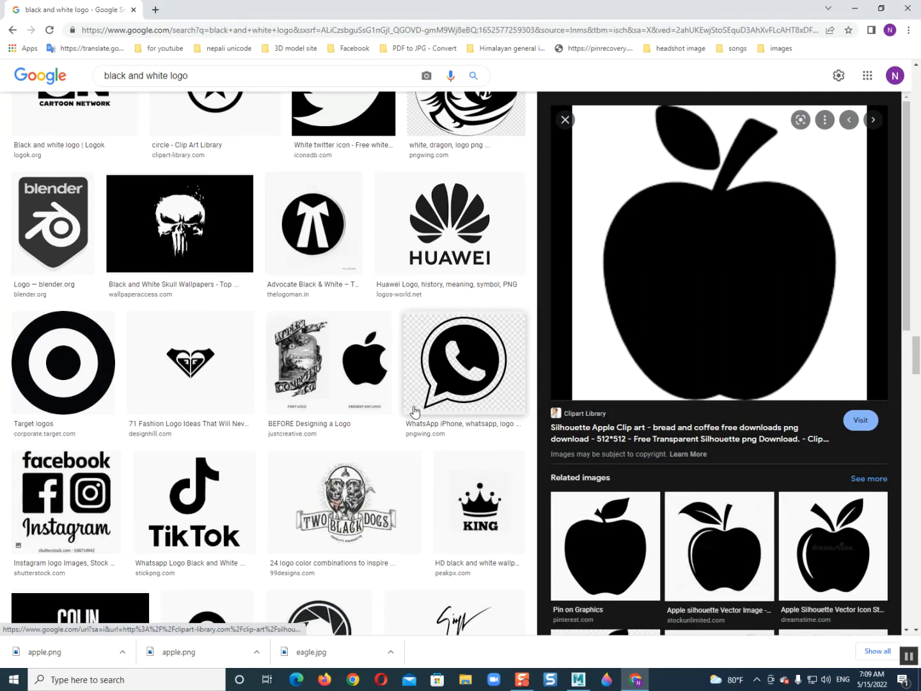
{"action": "scroll", "coordinate": [607, 402], "scroll_direction": "down", "scroll_amount": 3}
{"action": "left_click", "coordinate": [608, 401]}
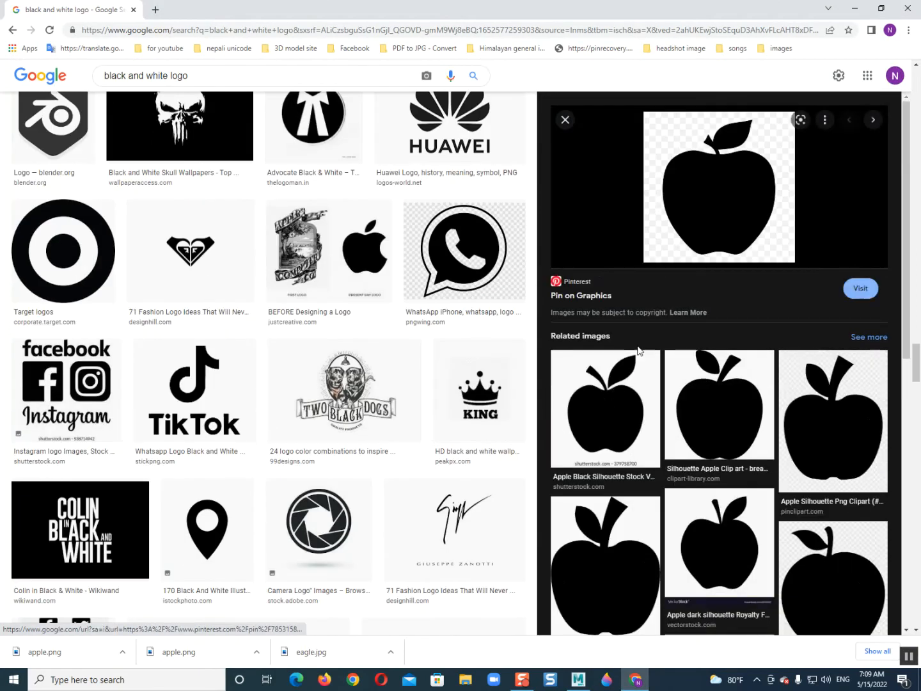
{"action": "scroll", "coordinate": [669, 388], "scroll_direction": "down", "scroll_amount": 4}
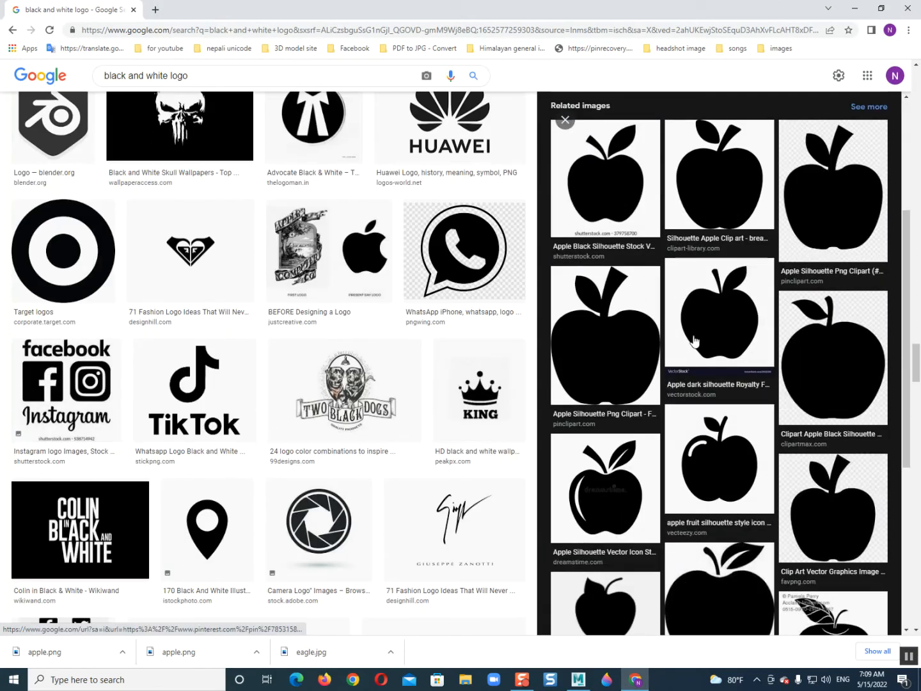
{"action": "scroll", "coordinate": [719, 319], "scroll_direction": "down", "scroll_amount": 5}
Look further through the black and white logo results, previewing the YouTube and Google logos
{"action": "left_click", "coordinate": [208, 75]}
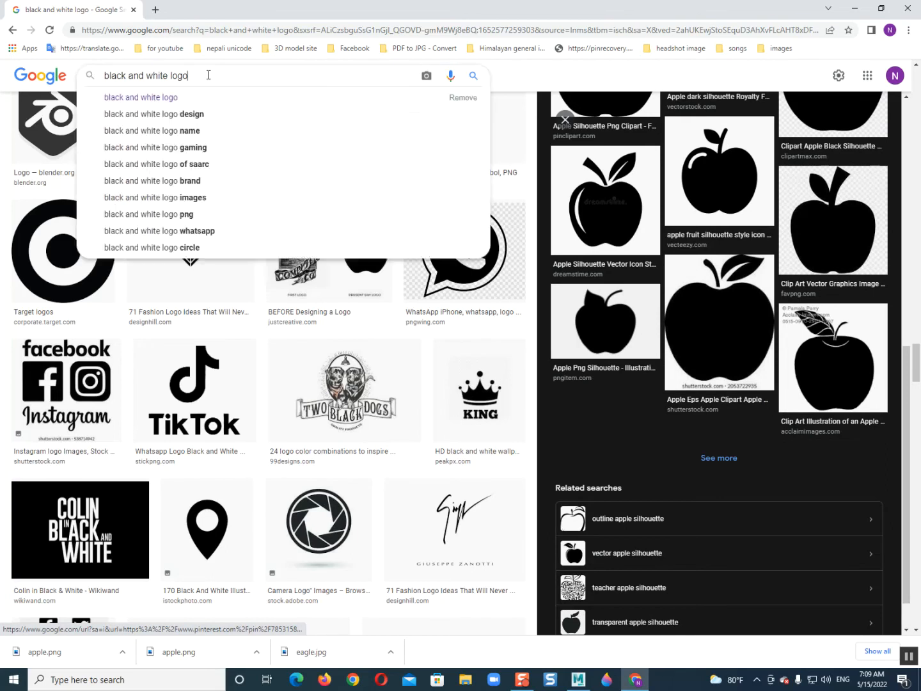
{"action": "scroll", "coordinate": [209, 388], "scroll_direction": "down", "scroll_amount": 6}
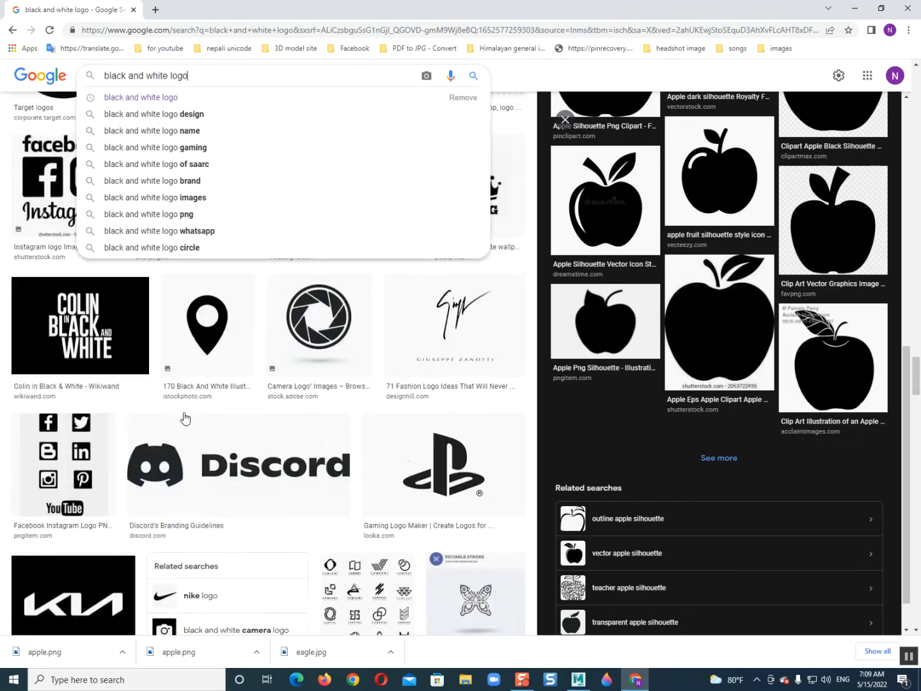
{"action": "scroll", "coordinate": [180, 412], "scroll_direction": "down", "scroll_amount": 7}
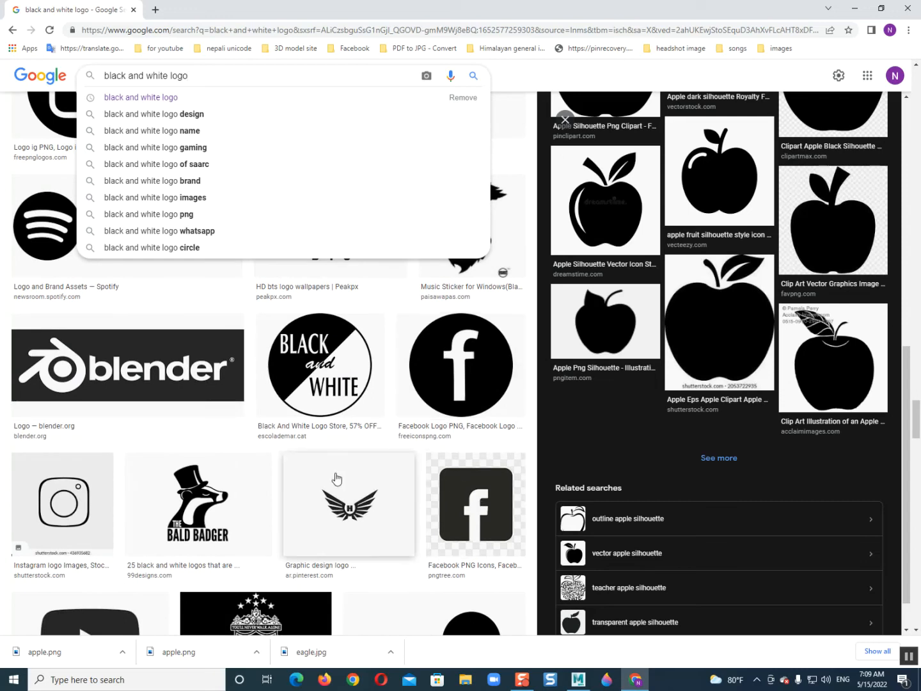
{"action": "scroll", "coordinate": [302, 448], "scroll_direction": "down", "scroll_amount": 6}
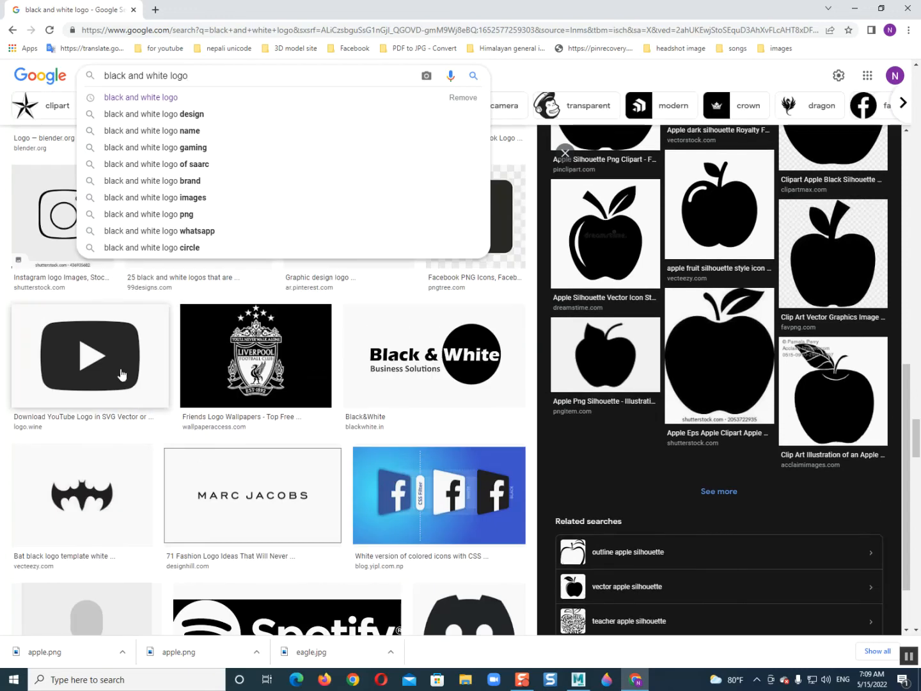
{"action": "left_click", "coordinate": [124, 374]}
{"action": "scroll", "coordinate": [352, 487], "scroll_direction": "down", "scroll_amount": 6}
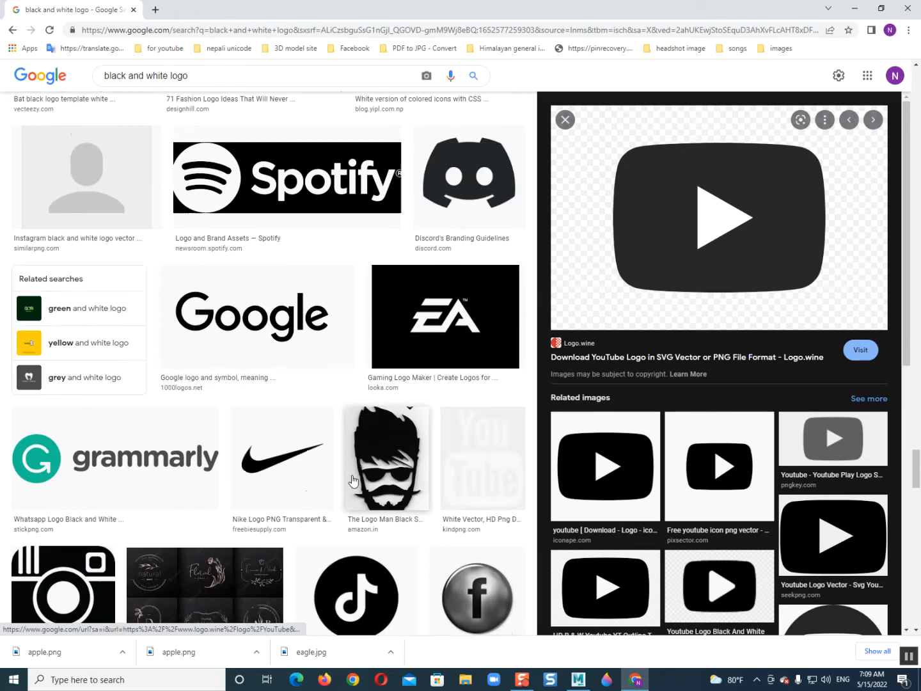
{"action": "left_click", "coordinate": [242, 222]}
{"action": "scroll", "coordinate": [242, 222], "scroll_direction": "down", "scroll_amount": 5}
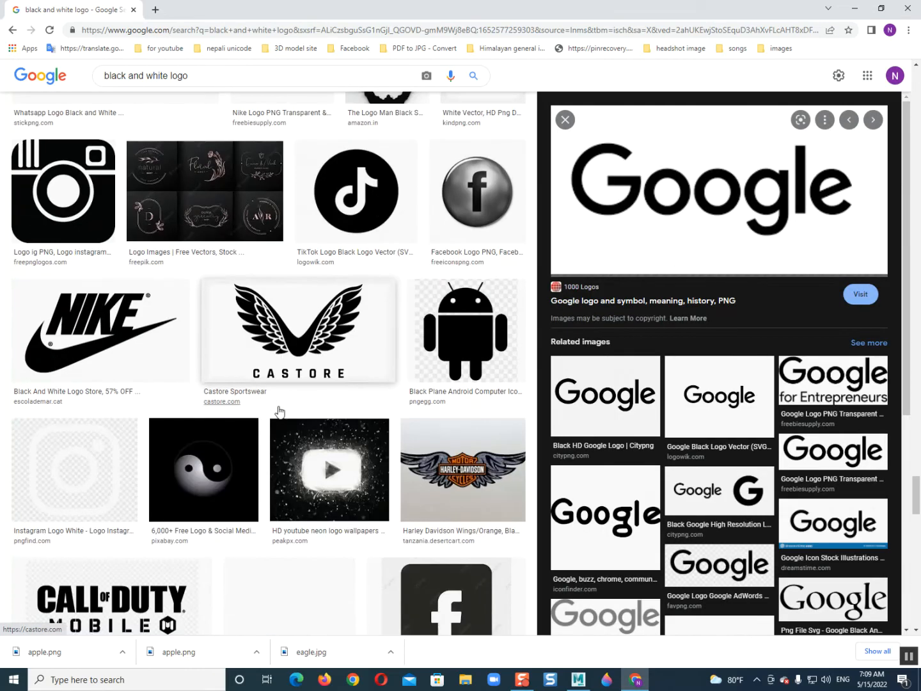
{"action": "scroll", "coordinate": [240, 428], "scroll_direction": "down", "scroll_amount": 6}
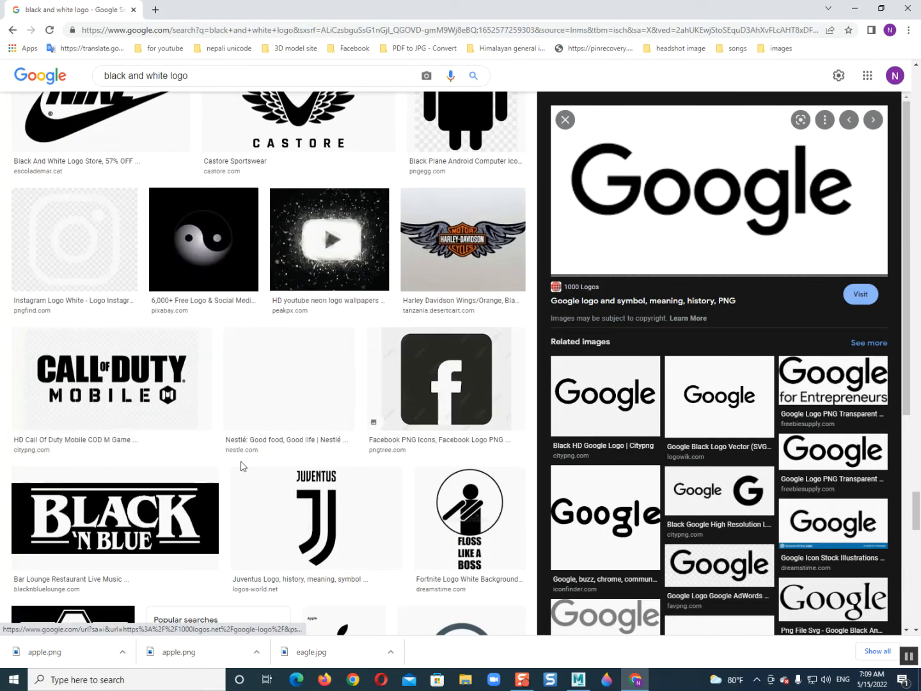
{"action": "scroll", "coordinate": [310, 489], "scroll_direction": "down", "scroll_amount": 4}
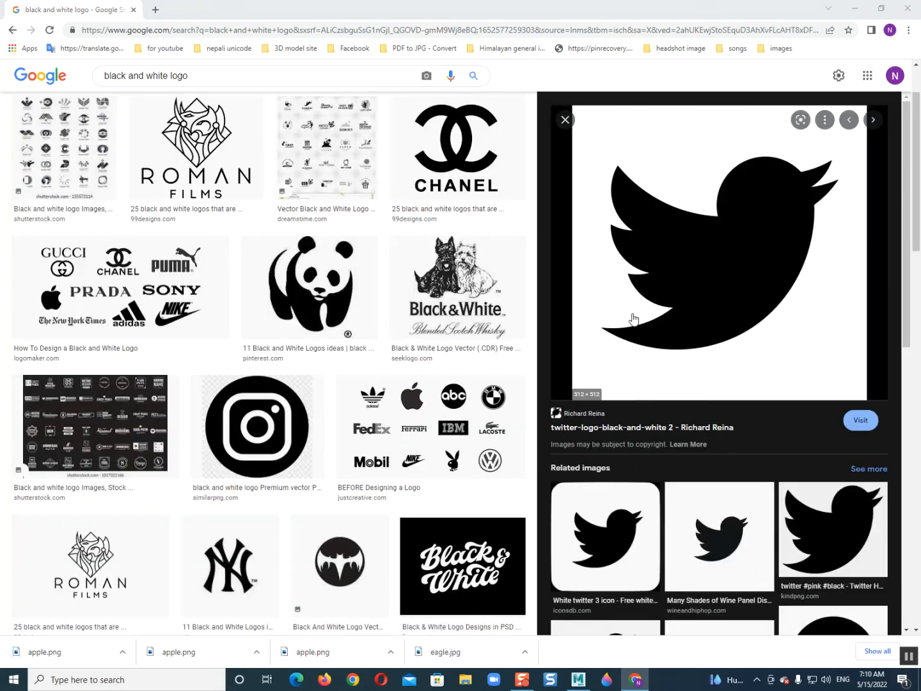
{"action": "left_click_drag", "start_coordinate": [665, 302], "coordinate": [712, 284]}
{"action": "left_click_drag", "start_coordinate": [665, 253], "coordinate": [712, 267]}
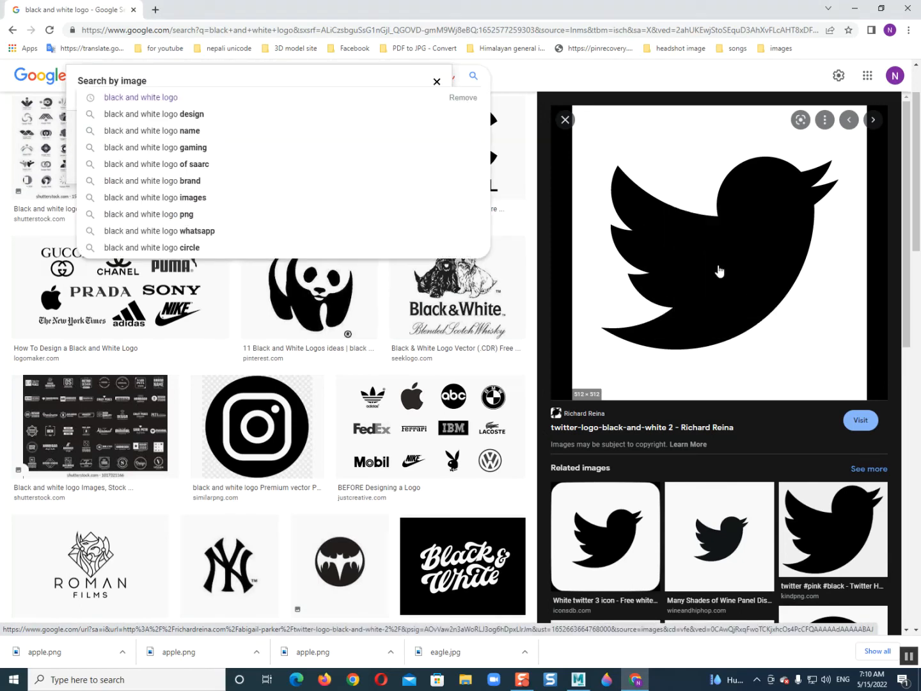
{"action": "left_click", "coordinate": [534, 304]}
Return to Maya and load apple.png, saved with the Twitter bird logo, as the file texture's image
{"action": "left_click", "coordinate": [853, 10]}
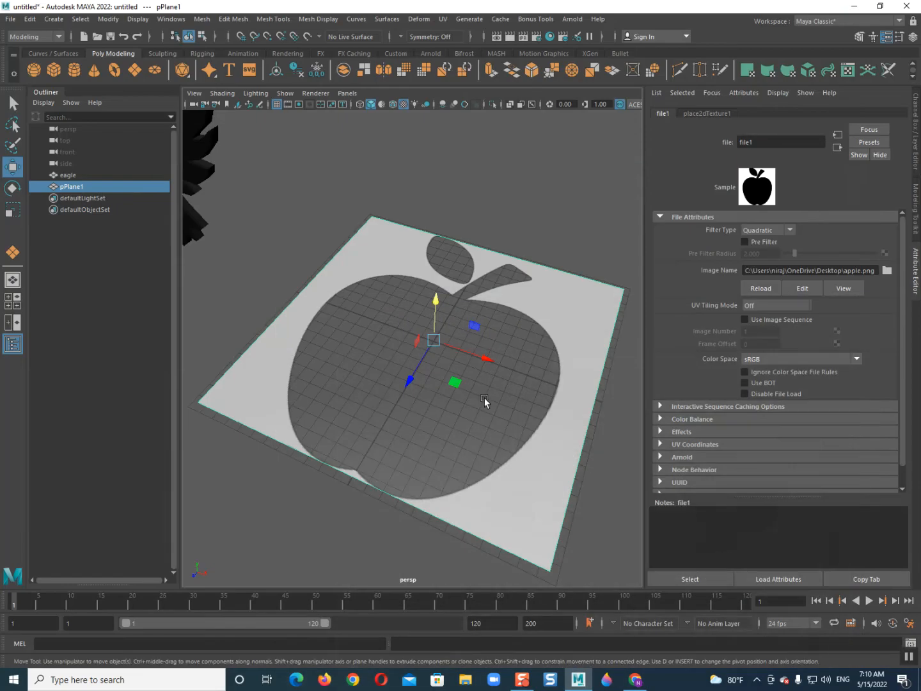
{"action": "right_click", "coordinate": [369, 392]}
{"action": "left_click", "coordinate": [887, 271]}
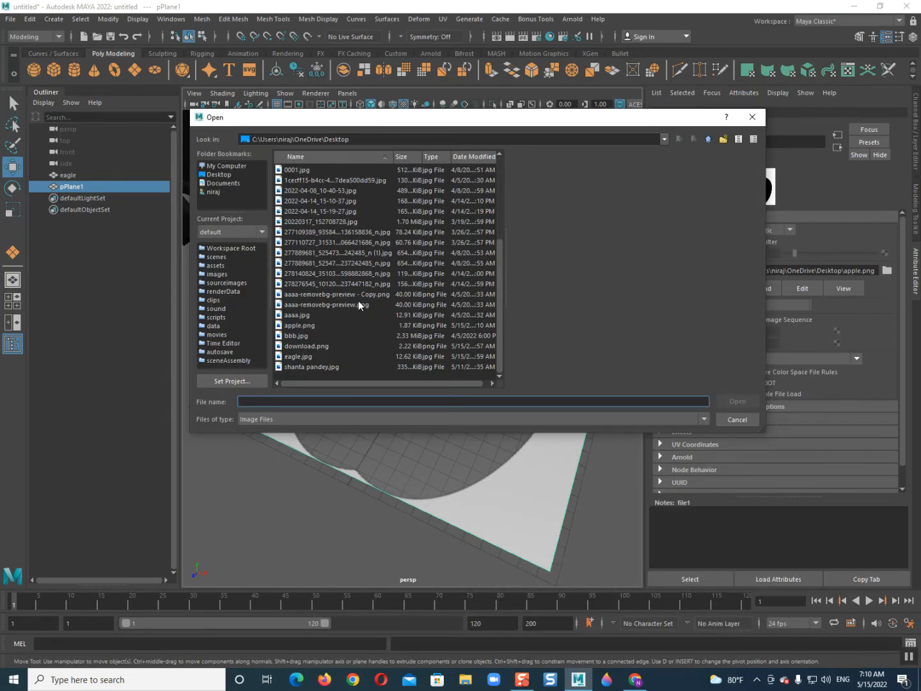
{"action": "double_click", "coordinate": [298, 326]}
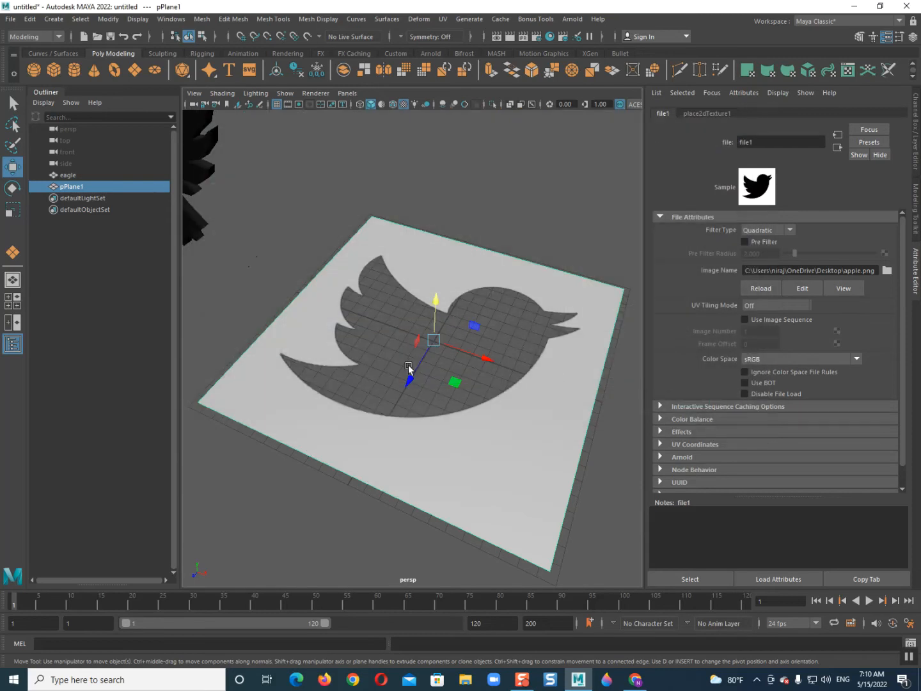
Load eagle.jpg from the Desktop as the image of the plane's file texture
{"action": "scroll", "coordinate": [408, 368], "scroll_direction": "down", "scroll_amount": 2}
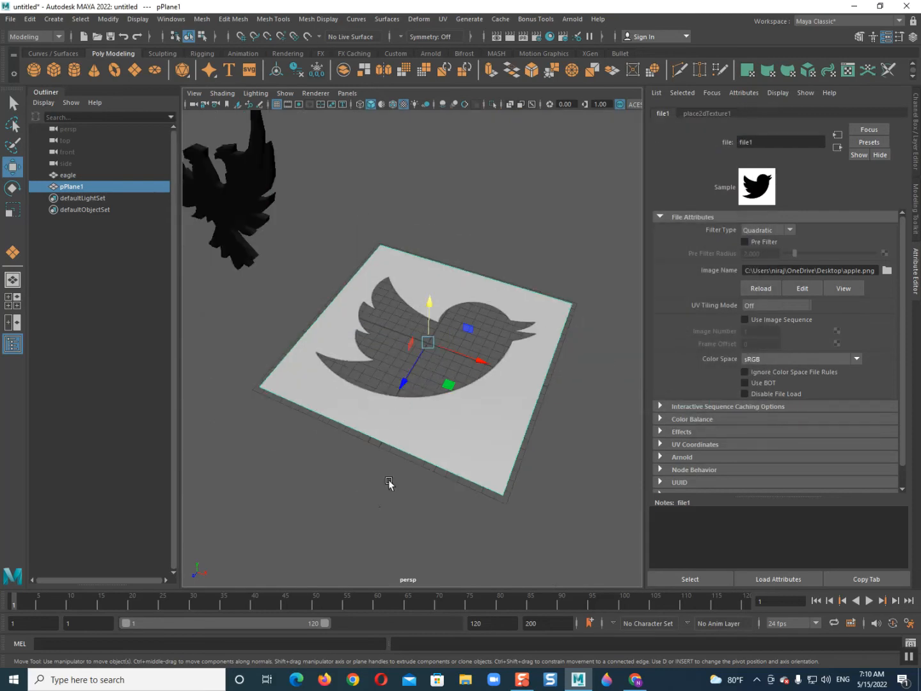
{"action": "left_click_drag", "start_coordinate": [389, 483], "coordinate": [409, 496], "text": "alt"}
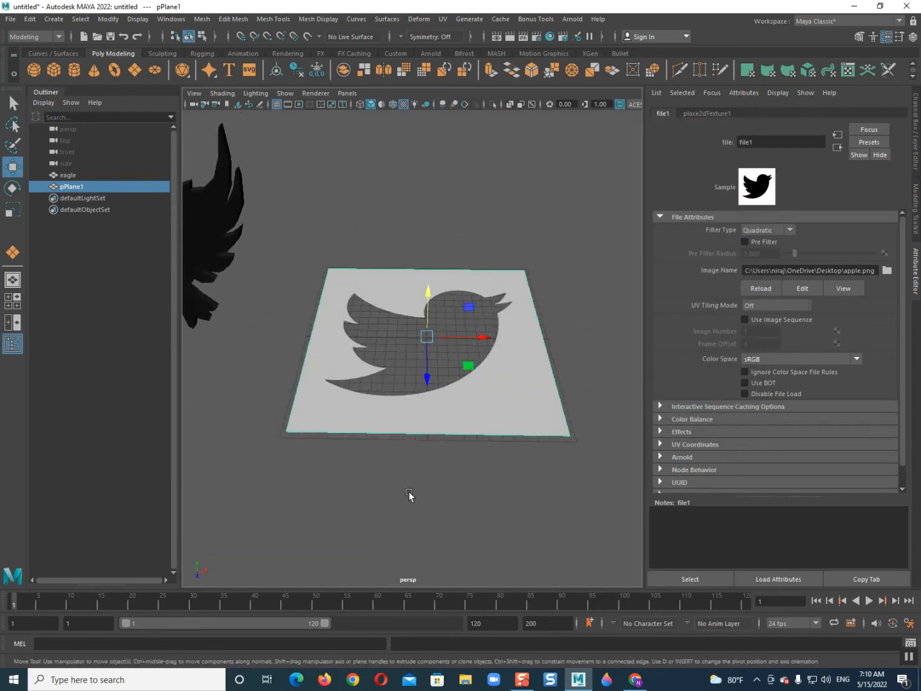
{"action": "scroll", "coordinate": [410, 493], "scroll_direction": "up", "scroll_amount": 3}
{"action": "scroll", "coordinate": [384, 461], "scroll_direction": "up", "scroll_amount": 1}
{"action": "scroll", "coordinate": [458, 464], "scroll_direction": "down", "scroll_amount": 3}
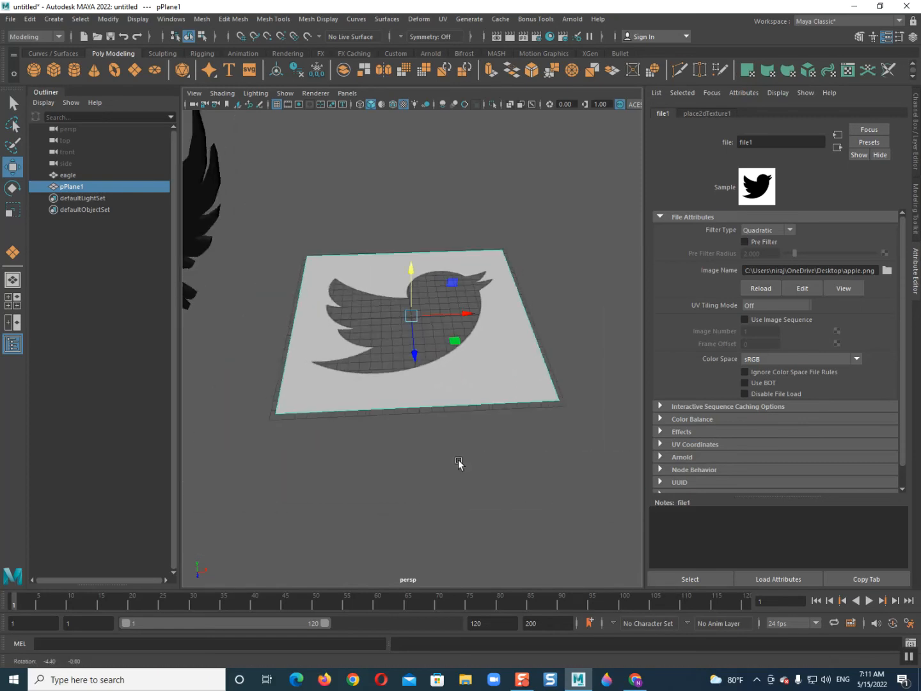
{"action": "left_click", "coordinate": [888, 270]}
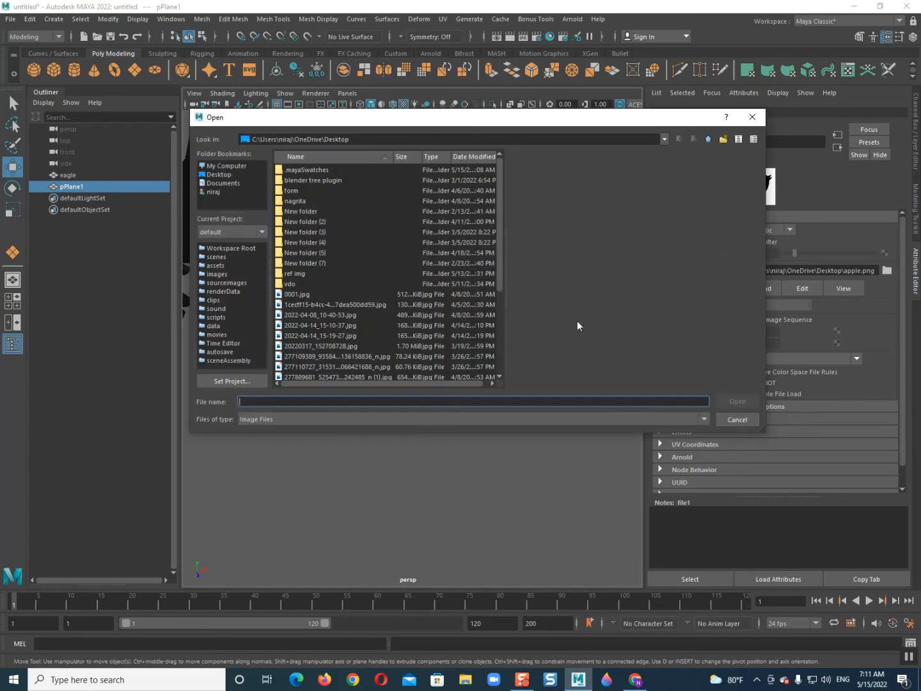
{"action": "scroll", "coordinate": [313, 313], "scroll_direction": "down", "scroll_amount": 4}
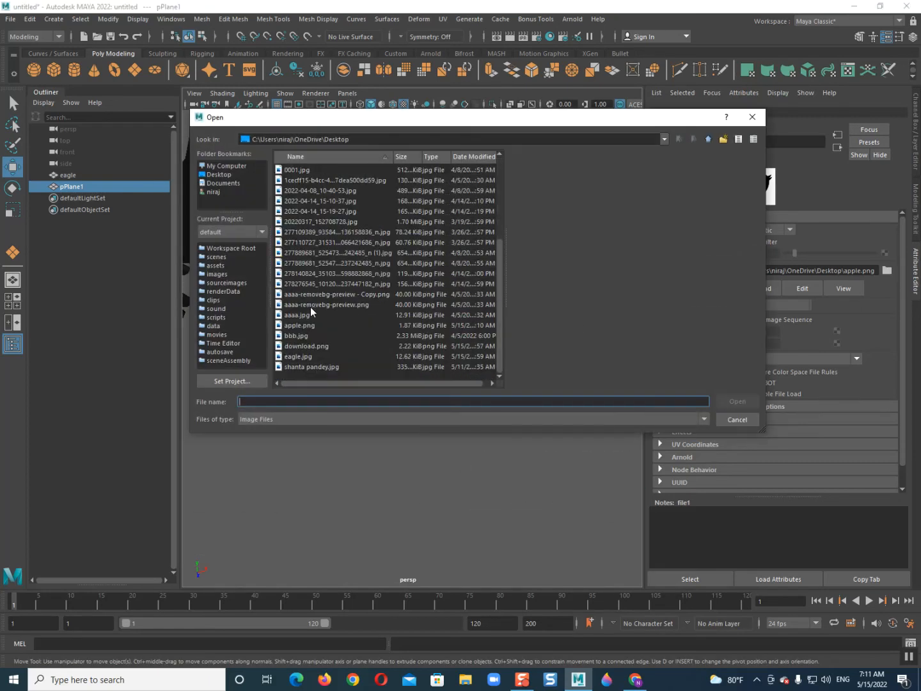
{"action": "double_click", "coordinate": [291, 357]}
{"action": "left_click_drag", "start_coordinate": [398, 389], "coordinate": [390, 366], "text": "alt"}
{"action": "scroll", "coordinate": [390, 362], "scroll_direction": "up", "scroll_amount": 5}
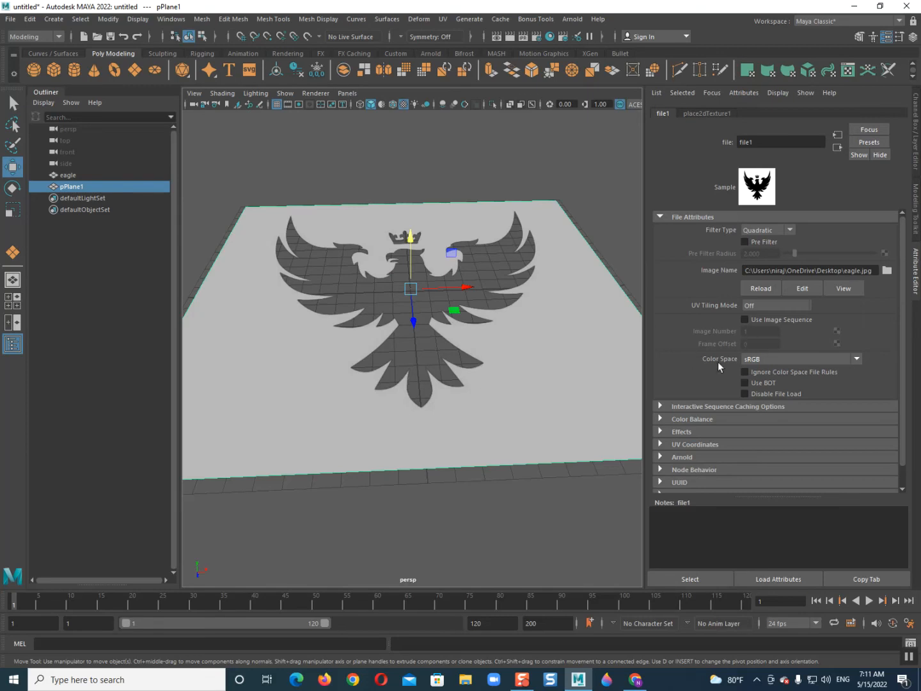
Examine the eagle-textured plane, its modelling commands and its phongE1 material in the Hypershade
{"action": "key", "text": "6"}
{"action": "left_click", "coordinate": [566, 169]}
{"action": "left_click_drag", "start_coordinate": [412, 298], "coordinate": [424, 349], "text": "alt"}
{"action": "scroll", "coordinate": [422, 349], "scroll_direction": "up", "scroll_amount": 4}
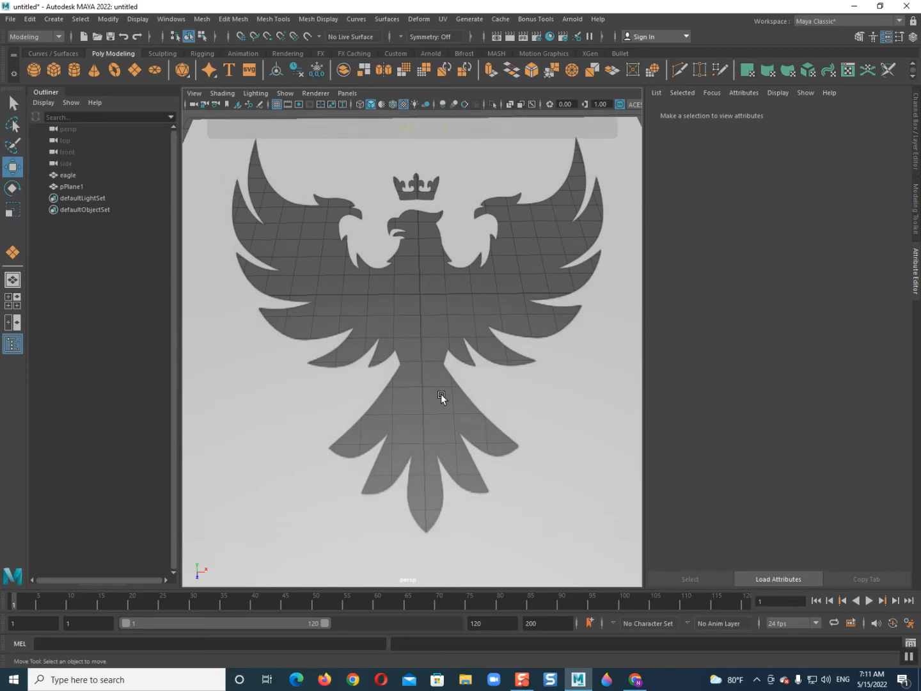
{"action": "middle_click_drag", "start_coordinate": [435, 418], "coordinate": [432, 435], "text": "alt"}
{"action": "left_click", "coordinate": [432, 385]}
{"action": "middle_click_drag", "start_coordinate": [312, 382], "coordinate": [322, 386], "text": "alt"}
{"action": "scroll", "coordinate": [327, 387], "scroll_direction": "down", "scroll_amount": 4}
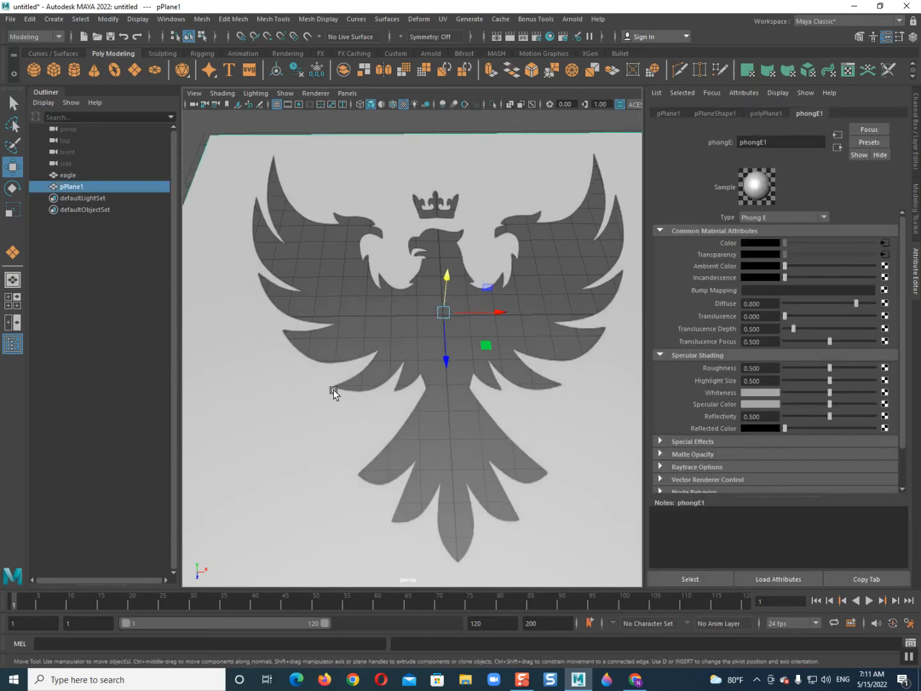
{"action": "right_click", "coordinate": [377, 313], "text": "shift"}
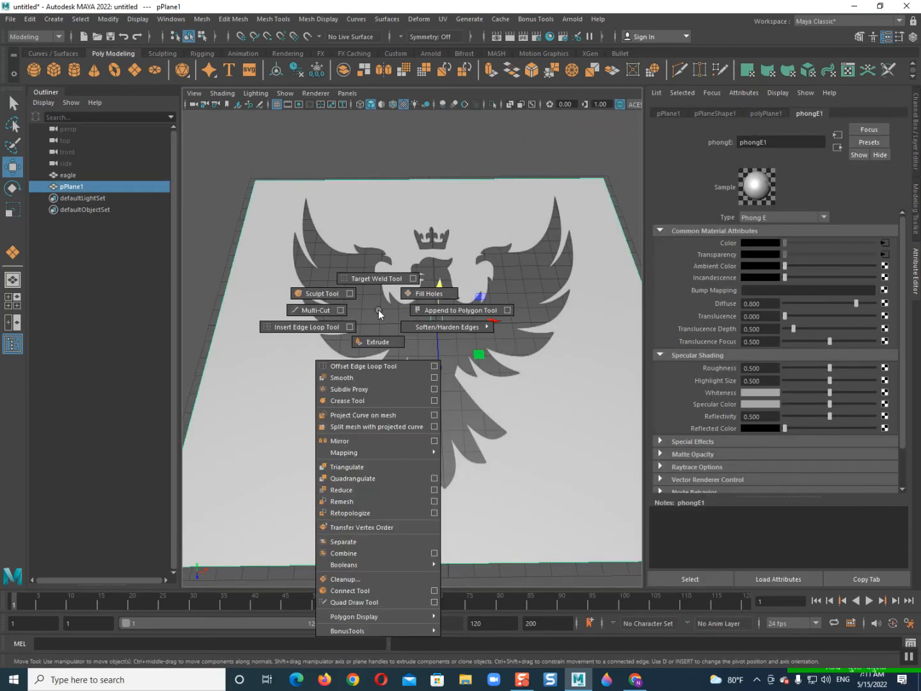
{"action": "left_click", "coordinate": [378, 311]}
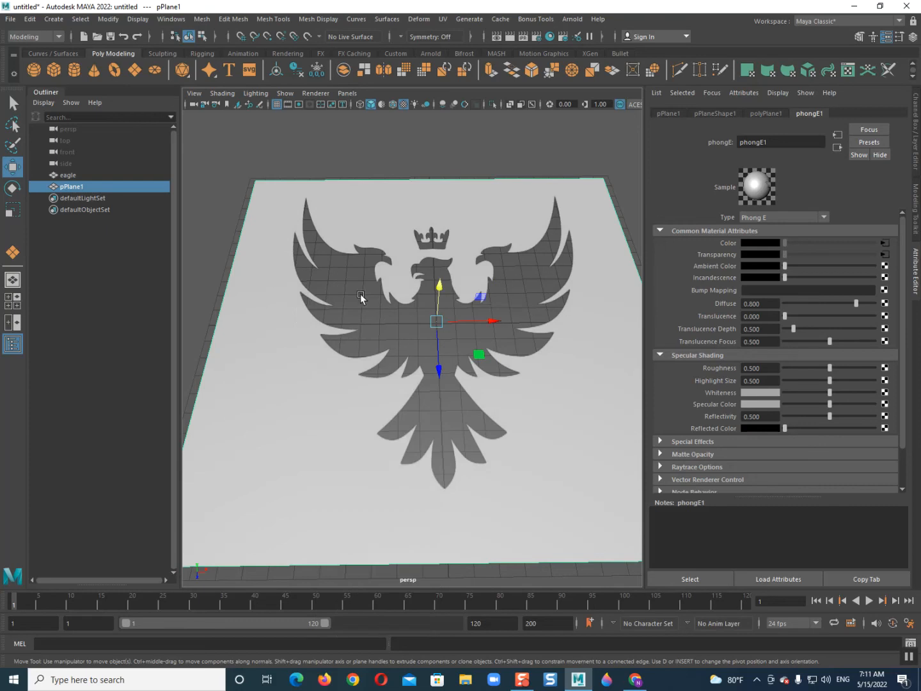
{"action": "left_click", "coordinate": [550, 36]}
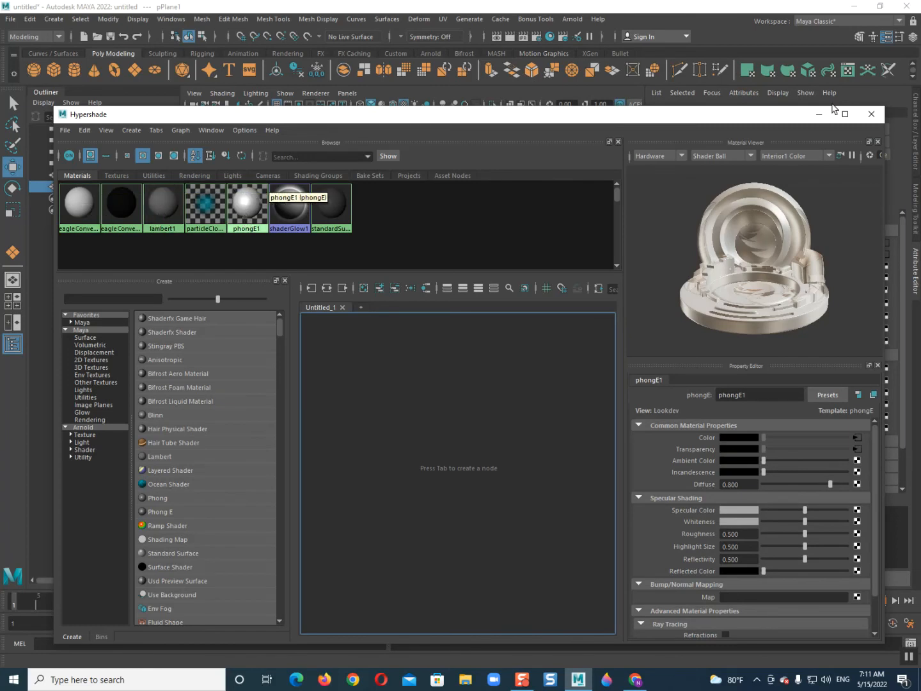
{"action": "left_click", "coordinate": [871, 114]}
Start a Multi-Cut at the middle of the plane's front edge and switch to the top view
{"action": "left_click_drag", "start_coordinate": [478, 387], "coordinate": [438, 356], "text": "alt"}
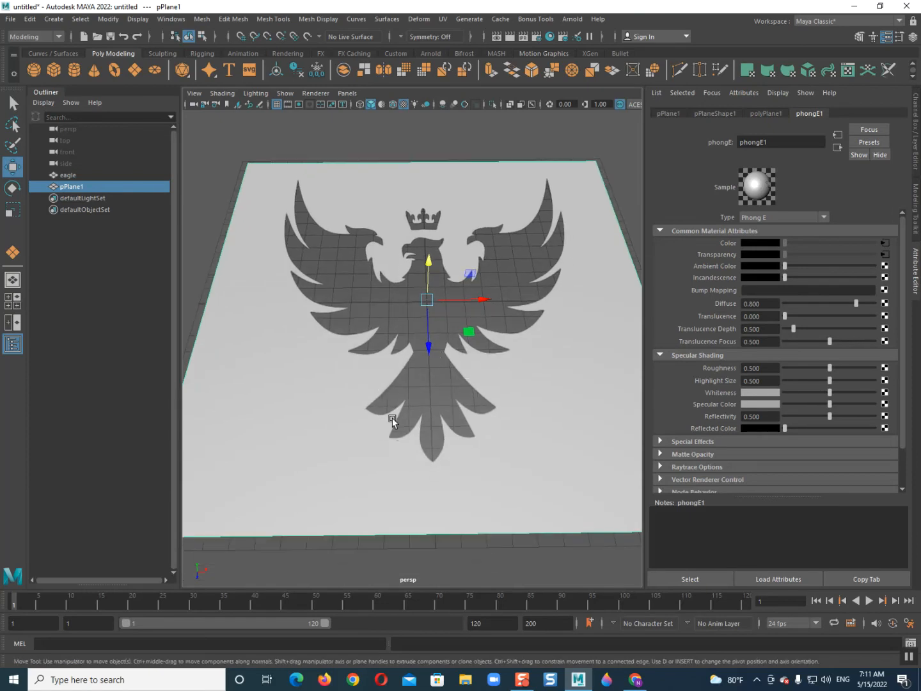
{"action": "right_click_drag", "start_coordinate": [326, 323], "coordinate": [290, 317], "text": "shift"}
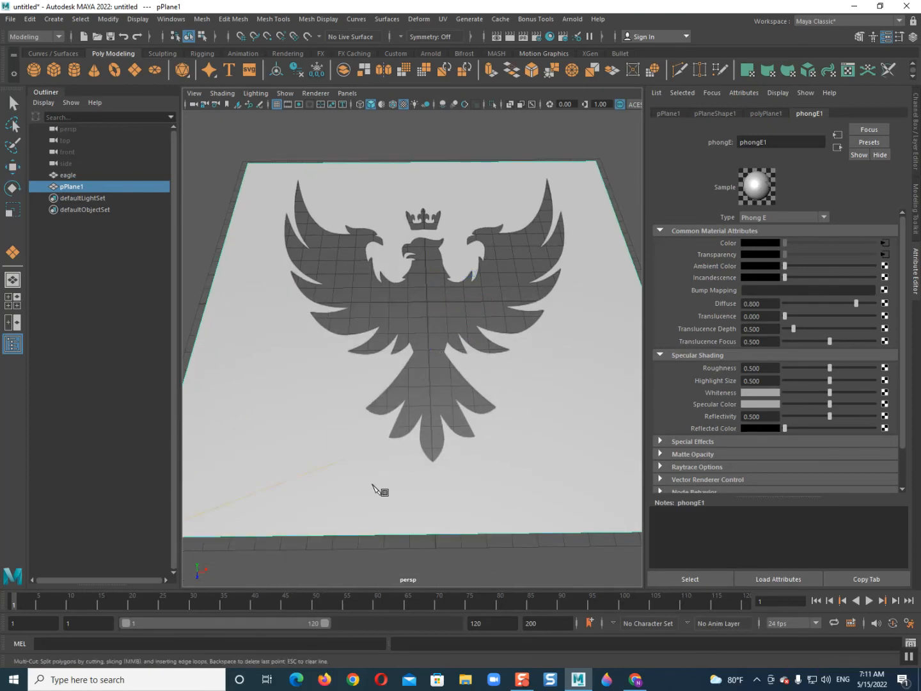
{"action": "left_click", "coordinate": [410, 535]}
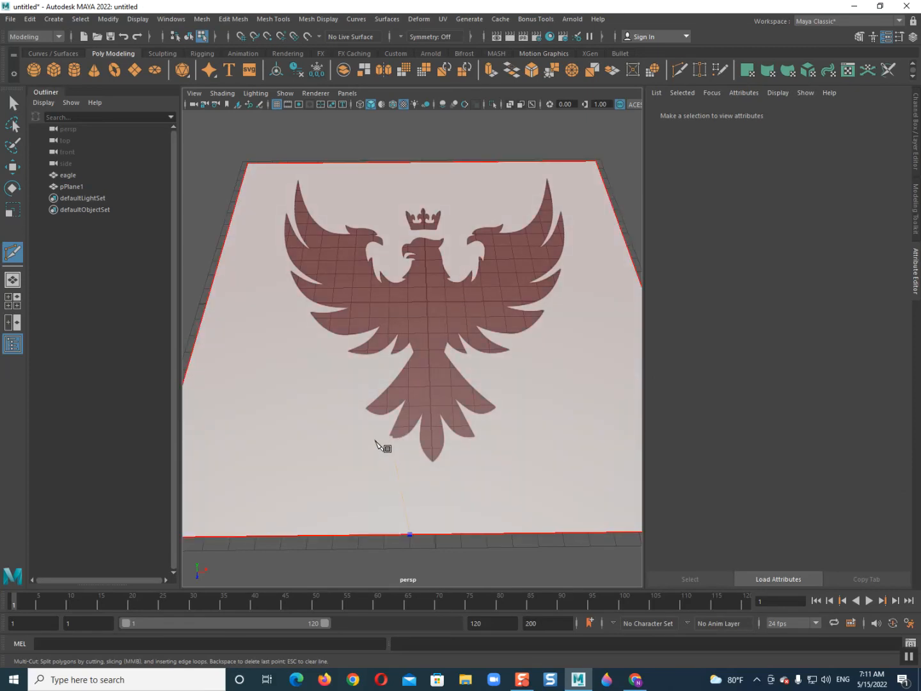
{"action": "key", "text": "space"}
{"action": "left_click_drag", "start_coordinate": [377, 442], "coordinate": [343, 442]}
{"action": "scroll", "coordinate": [388, 479], "scroll_direction": "up", "scroll_amount": 3}
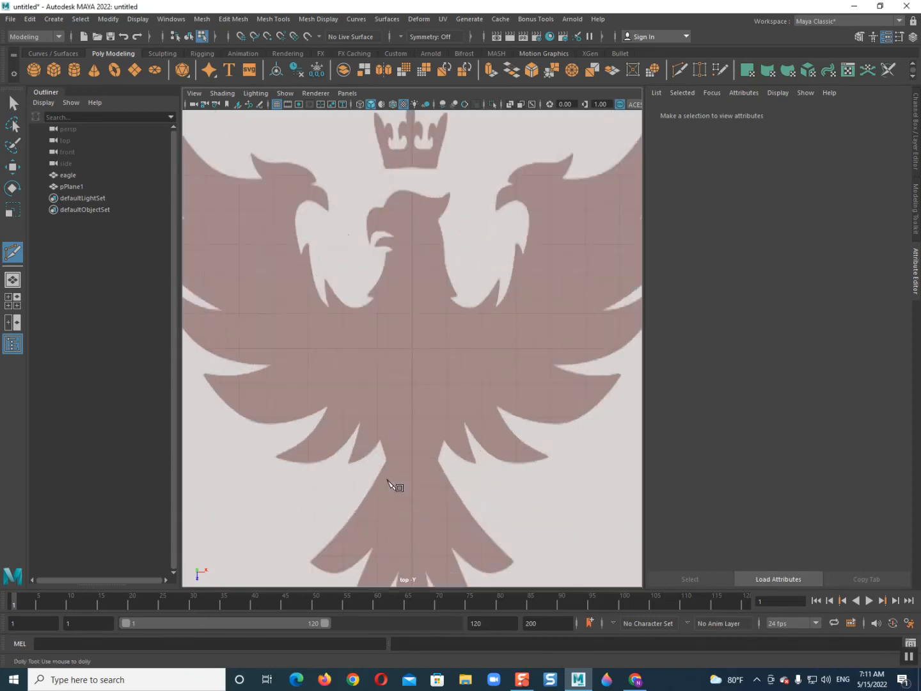
Trace the cut from the left inner tail feather's tip up its outer edge into the notch beside the outermost tail feather
{"action": "scroll", "coordinate": [386, 492], "scroll_direction": "up", "scroll_amount": 2}
{"action": "middle_click_drag", "start_coordinate": [397, 425], "coordinate": [451, 147], "text": "alt"}
{"action": "scroll", "coordinate": [288, 346], "scroll_direction": "up", "scroll_amount": 6}
{"action": "middle_click_drag", "start_coordinate": [355, 436], "coordinate": [407, 235], "text": "alt"}
{"action": "scroll", "coordinate": [314, 425], "scroll_direction": "up", "scroll_amount": 3}
{"action": "middle_click_drag", "start_coordinate": [308, 445], "coordinate": [378, 323], "text": "alt"}
{"action": "left_click", "coordinate": [380, 387]}
{"action": "middle_click_drag", "start_coordinate": [432, 290], "coordinate": [417, 458], "text": "alt"}
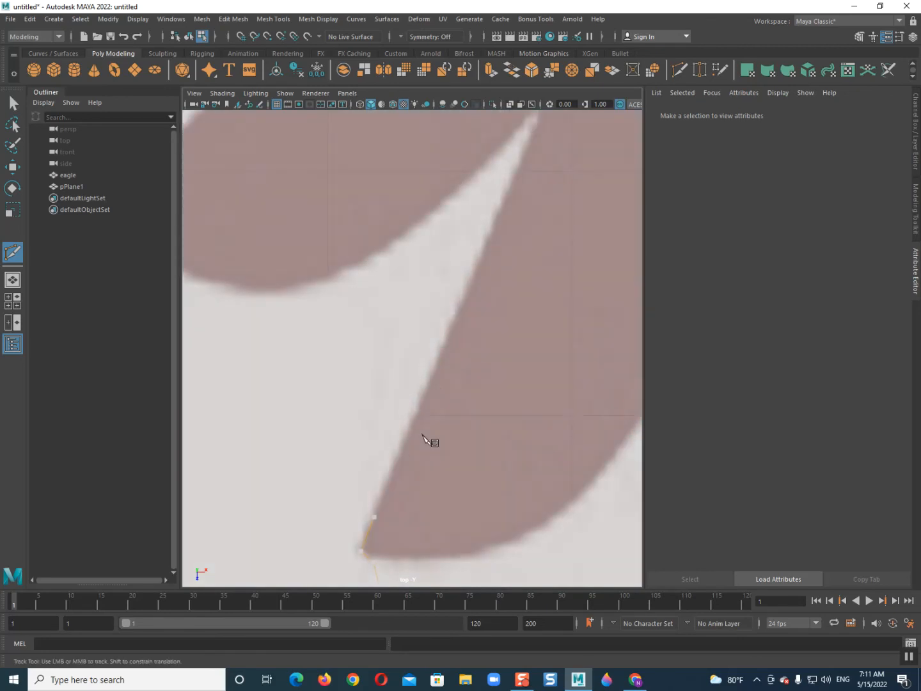
{"action": "left_click", "coordinate": [440, 364]}
{"action": "middle_click_drag", "start_coordinate": [486, 252], "coordinate": [423, 467], "text": "alt"}
{"action": "scroll", "coordinate": [463, 331], "scroll_direction": "down", "scroll_amount": 3}
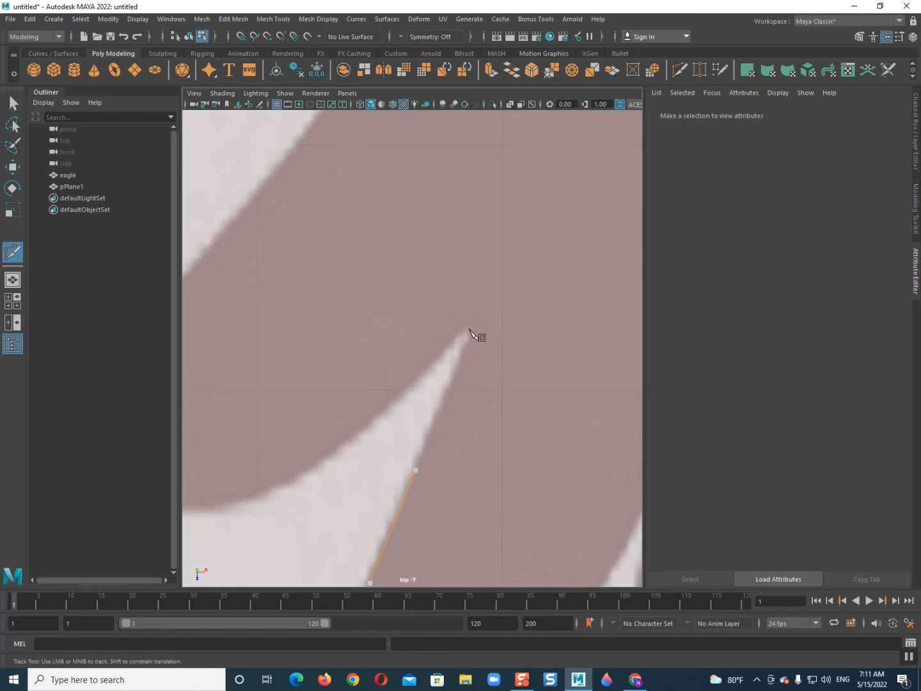
{"action": "left_click", "coordinate": [468, 322]}
Trace the cut along the curved underside of the left outermost tail feather to its tip
{"action": "middle_click_drag", "start_coordinate": [339, 464], "coordinate": [384, 408], "text": "alt"}
{"action": "left_click", "coordinate": [380, 428]}
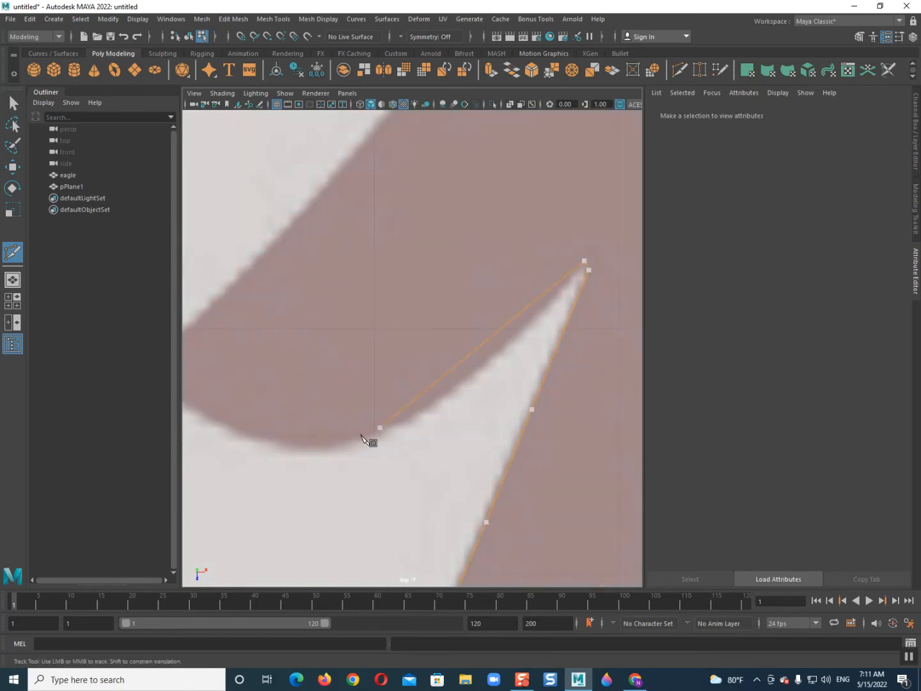
{"action": "key", "text": "ctrl+z"}
{"action": "left_click", "coordinate": [508, 348]}
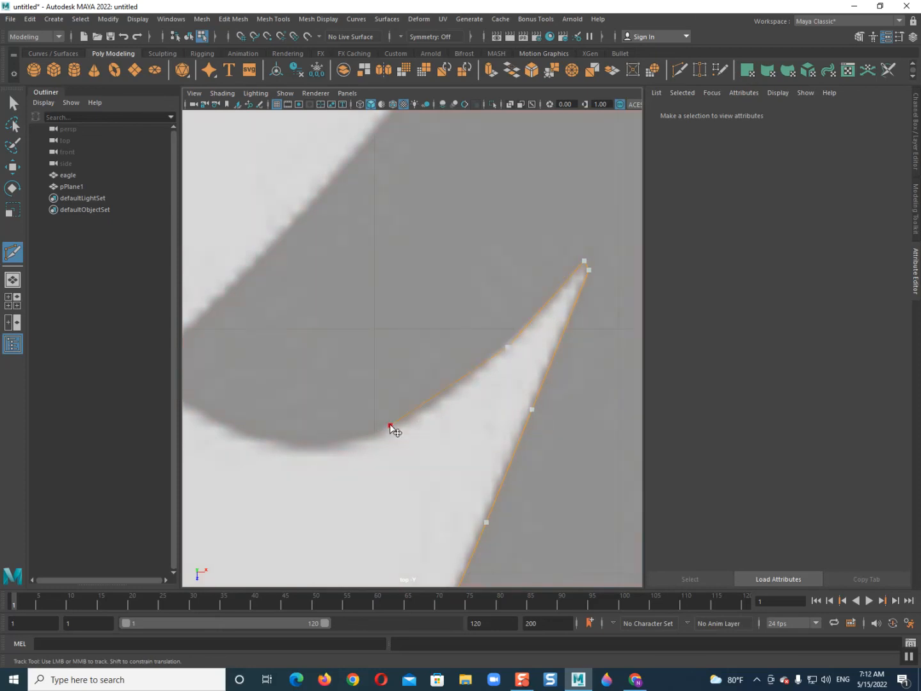
{"action": "left_click", "coordinate": [273, 438]}
{"action": "middle_click_drag", "start_coordinate": [277, 435], "coordinate": [419, 447], "text": "alt"}
{"action": "left_click", "coordinate": [289, 383]}
Trace the cut up the long outer edge of the left tail to the corner where it meets the body
{"action": "middle_click_drag", "start_coordinate": [412, 324], "coordinate": [379, 434], "text": "alt"}
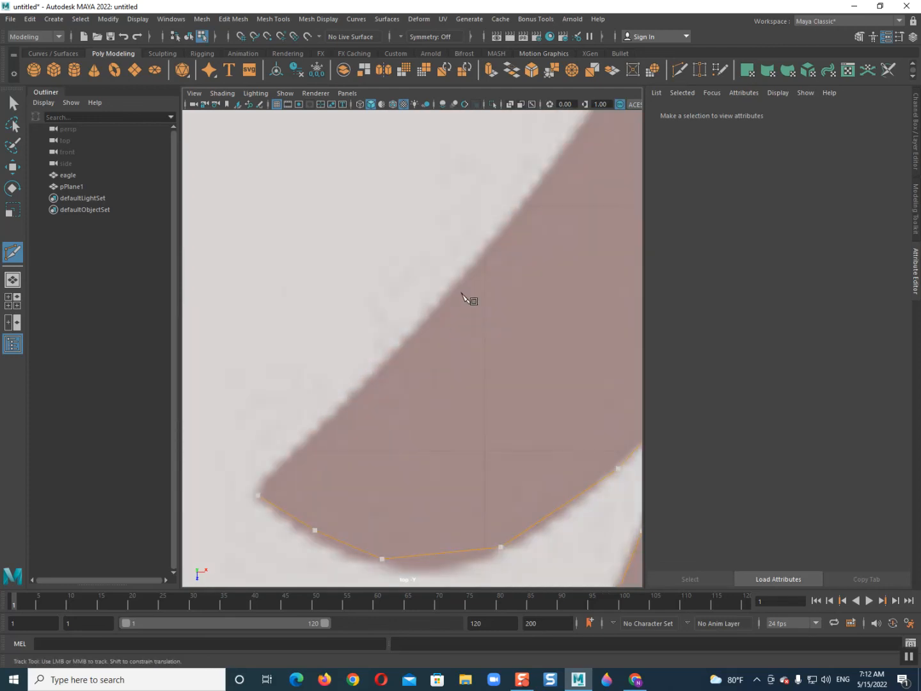
{"action": "middle_click_drag", "start_coordinate": [458, 295], "coordinate": [332, 494], "text": "alt"}
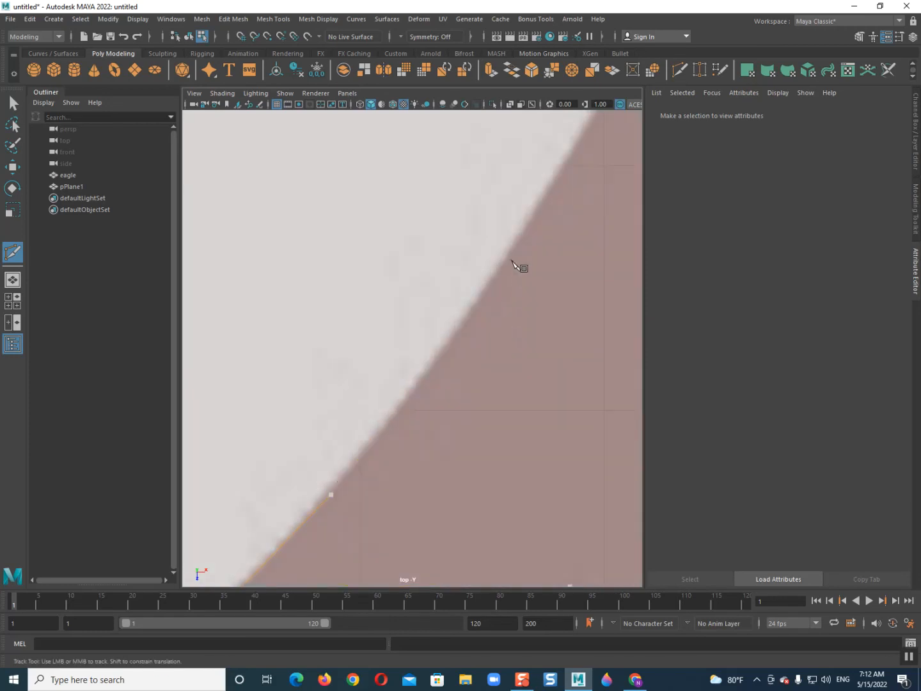
{"action": "middle_click_drag", "start_coordinate": [514, 249], "coordinate": [418, 488], "text": "alt"}
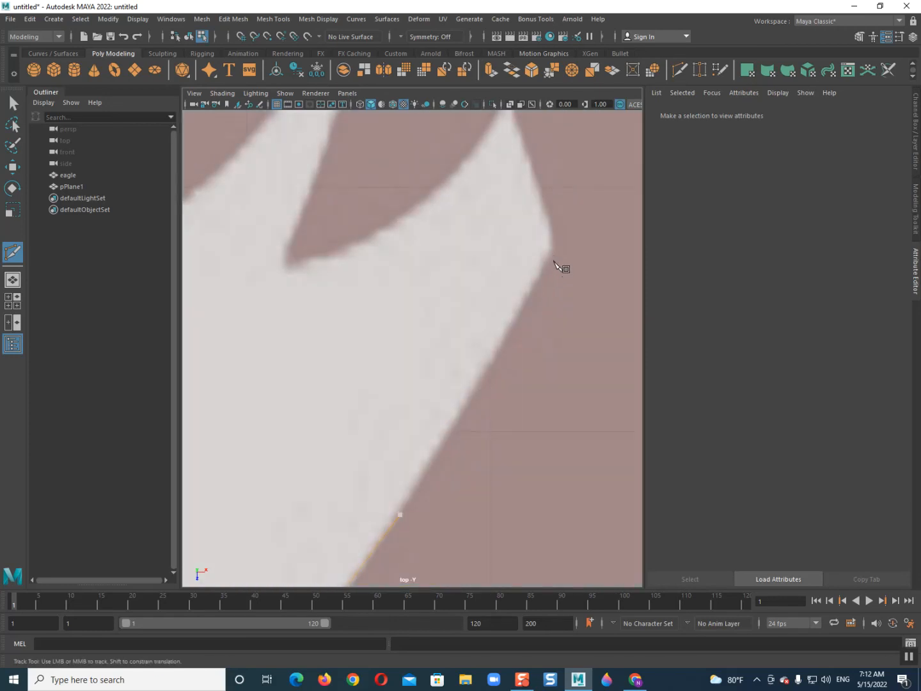
{"action": "middle_click_drag", "start_coordinate": [556, 251], "coordinate": [477, 338], "text": "alt"}
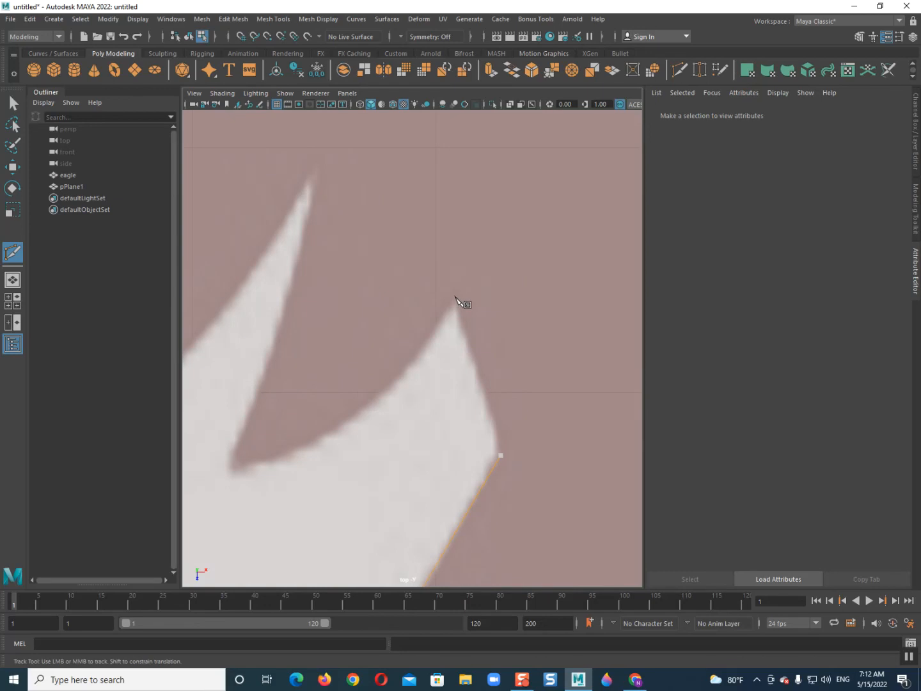
Trace the cut around the small feather left of the body, ending at the notch above it
{"action": "left_click", "coordinate": [320, 435]}
{"action": "left_click", "coordinate": [258, 396]}
{"action": "middle_click_drag", "start_coordinate": [318, 376], "coordinate": [380, 535], "text": "alt"}
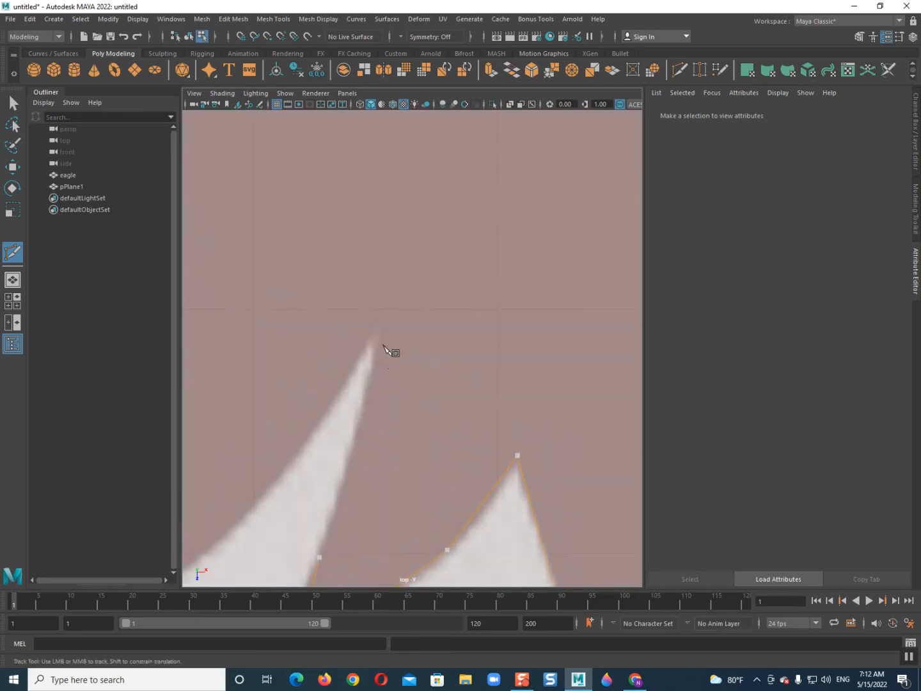
{"action": "middle_click_drag", "start_coordinate": [308, 442], "coordinate": [432, 258], "text": "alt"}
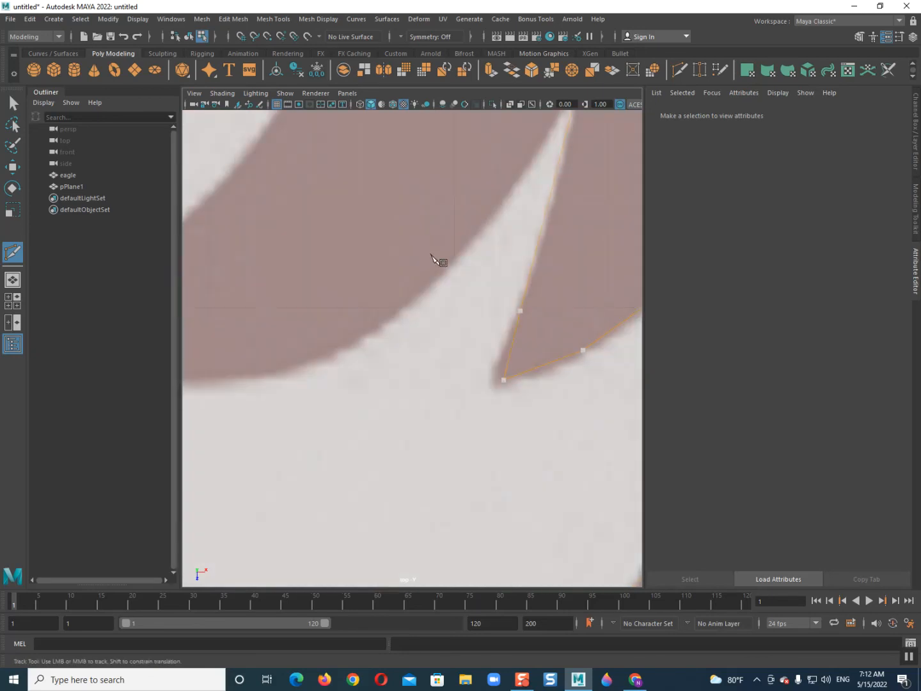
Trace the cut along the second left wing feather's curved underside and around its tip
{"action": "mouse_move", "coordinate": [407, 308]}
{"action": "middle_mouse_down", "text": "alt"}
{"action": "mouse_move", "coordinate": [426, 354]}
{"action": "mouse_move", "coordinate": [418, 381]}
{"action": "mouse_move", "coordinate": [345, 432]}
{"action": "middle_mouse_up", "text": "alt"}
{"action": "left_click", "coordinate": [479, 283]}
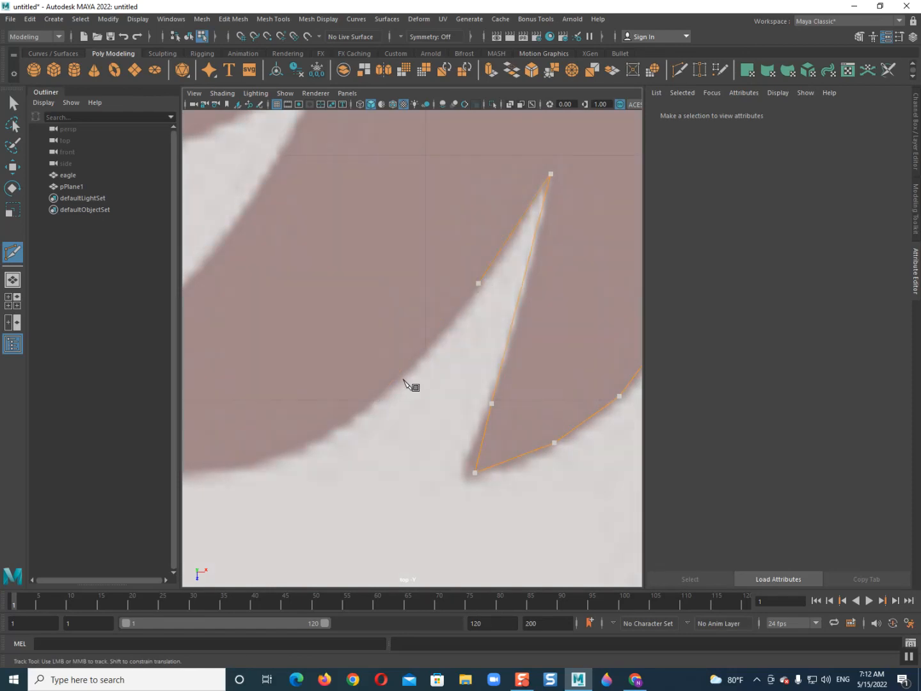
{"action": "left_click", "coordinate": [339, 422]}
{"action": "middle_click_drag", "start_coordinate": [247, 464], "coordinate": [417, 460], "text": "alt"}
{"action": "left_click", "coordinate": [281, 440]}
{"action": "left_click", "coordinate": [297, 404]}
Trace the cut along the second left wing feather's upper edge into the notch below the third feather
{"action": "left_click", "coordinate": [309, 439]}
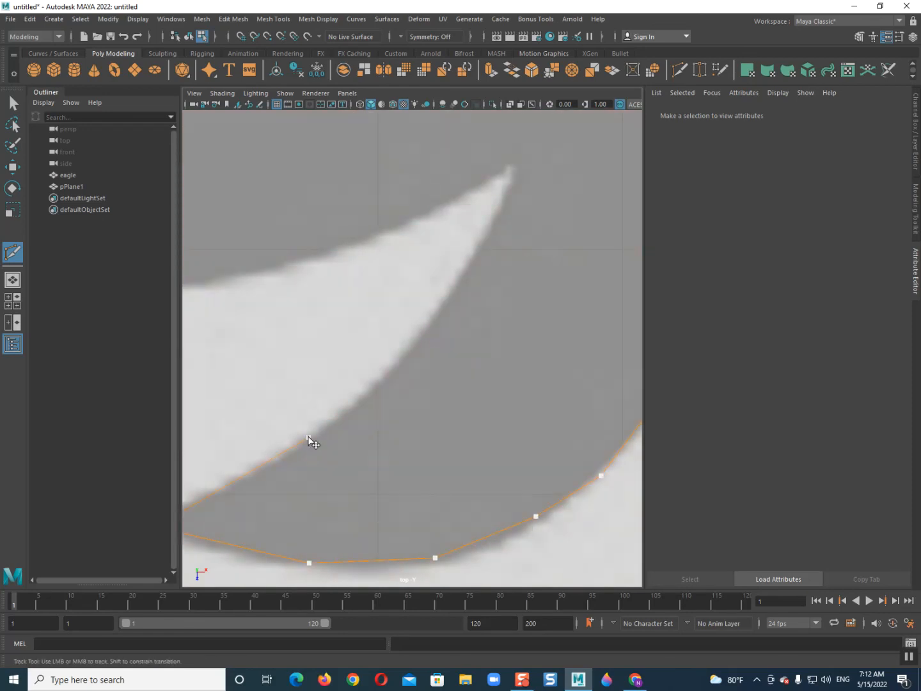
{"action": "left_click", "coordinate": [444, 306]}
{"action": "middle_click_drag", "start_coordinate": [461, 282], "coordinate": [440, 346], "text": "alt"}
{"action": "left_click", "coordinate": [491, 233]}
{"action": "middle_click_drag", "start_coordinate": [346, 296], "coordinate": [684, 289], "text": "alt"}
Trace the cut along the curved underside of the third left wing feather towards its tip
{"action": "left_click_drag", "start_coordinate": [514, 333], "coordinate": [604, 322]}
{"action": "middle_click_drag", "start_coordinate": [604, 321], "coordinate": [479, 387], "text": "alt"}
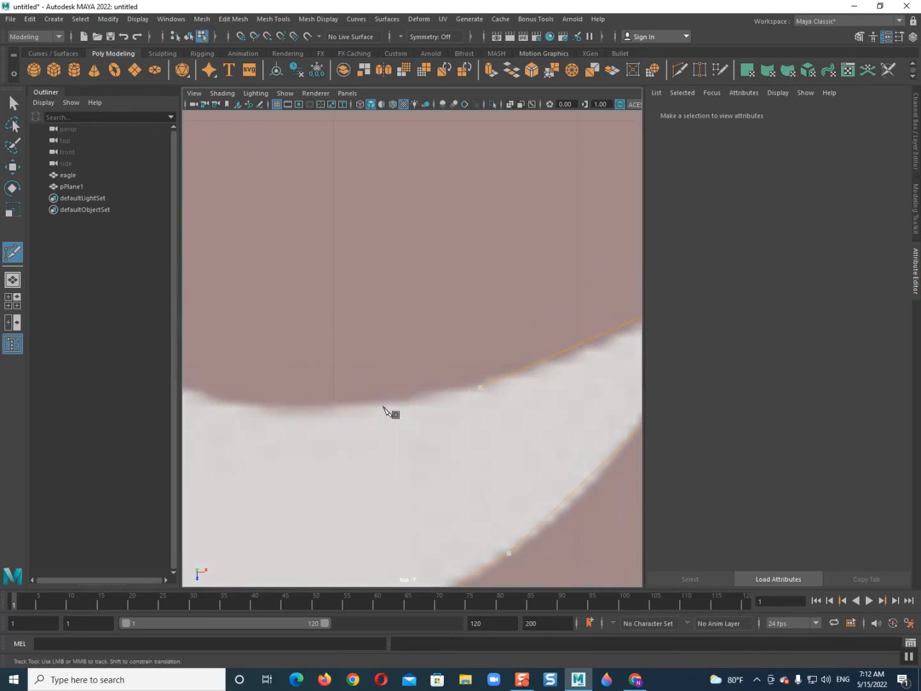
{"action": "middle_click_drag", "start_coordinate": [282, 390], "coordinate": [459, 405], "text": "alt"}
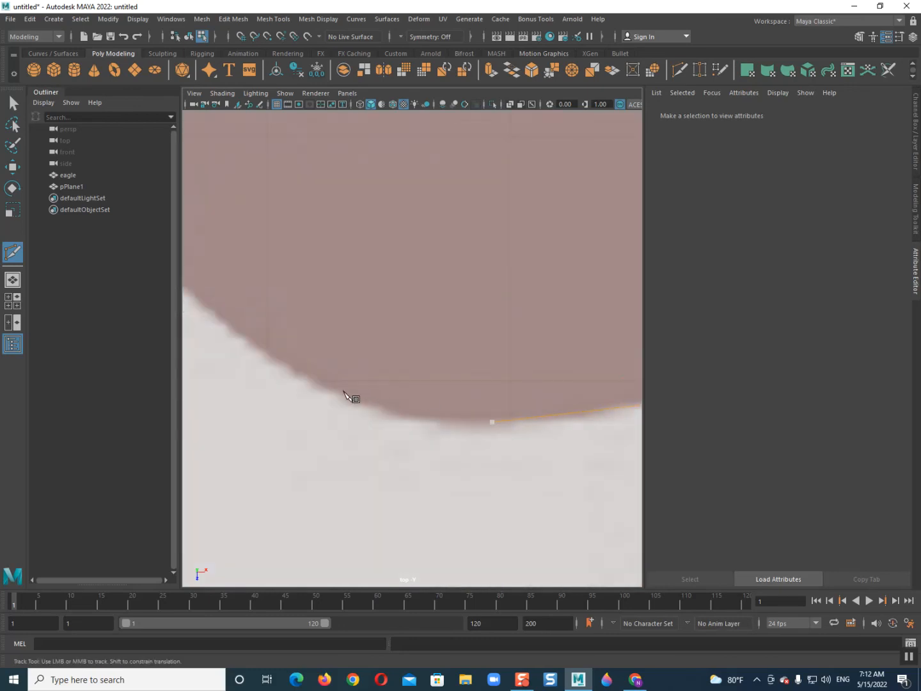
{"action": "middle_click_drag", "start_coordinate": [341, 394], "coordinate": [463, 457], "text": "alt"}
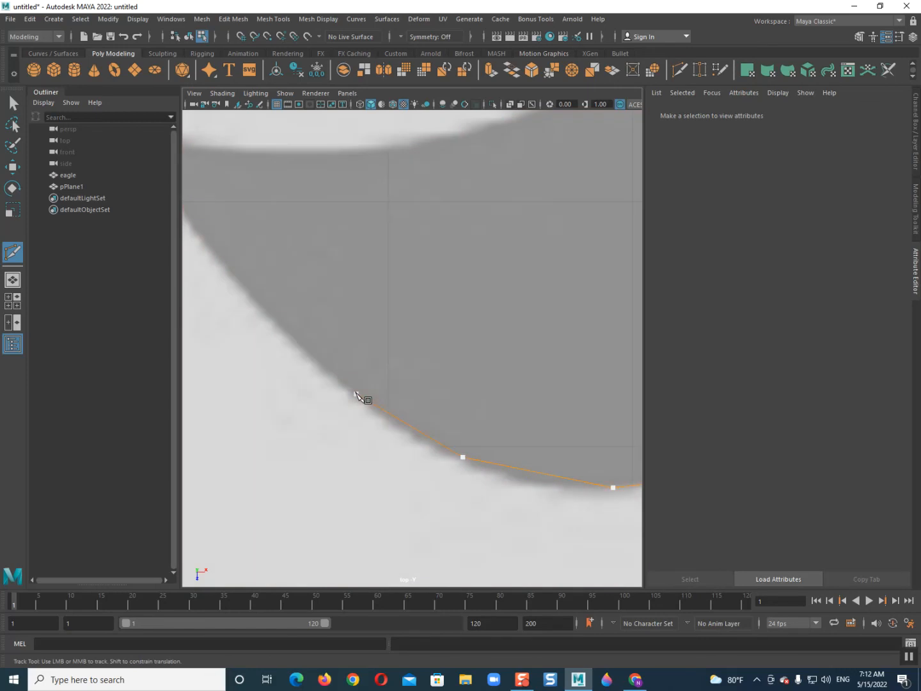
{"action": "middle_click_drag", "start_coordinate": [318, 357], "coordinate": [329, 366], "text": "alt"}
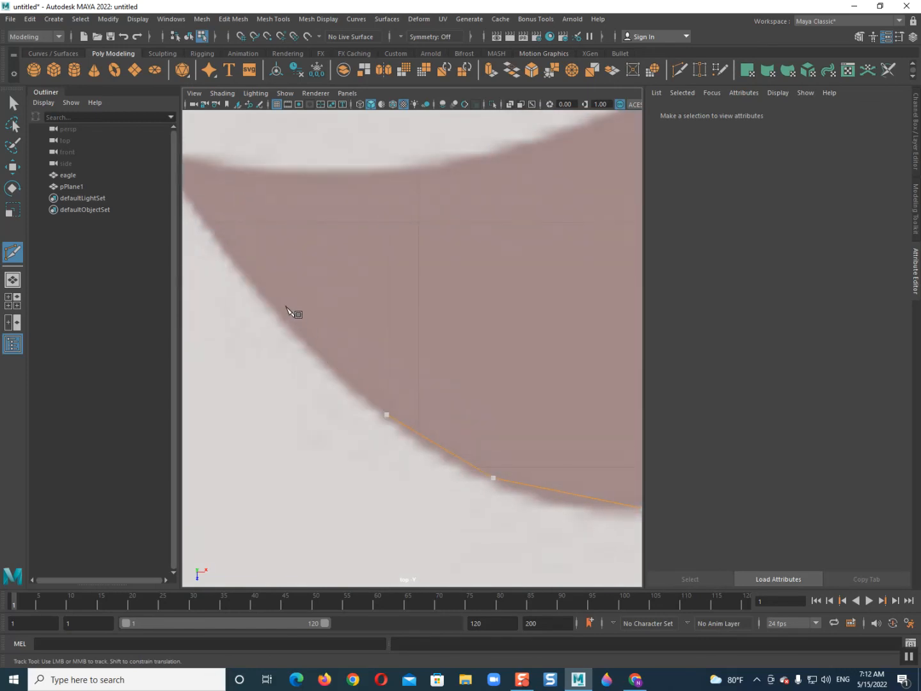
{"action": "middle_click_drag", "start_coordinate": [270, 308], "coordinate": [403, 440], "text": "alt"}
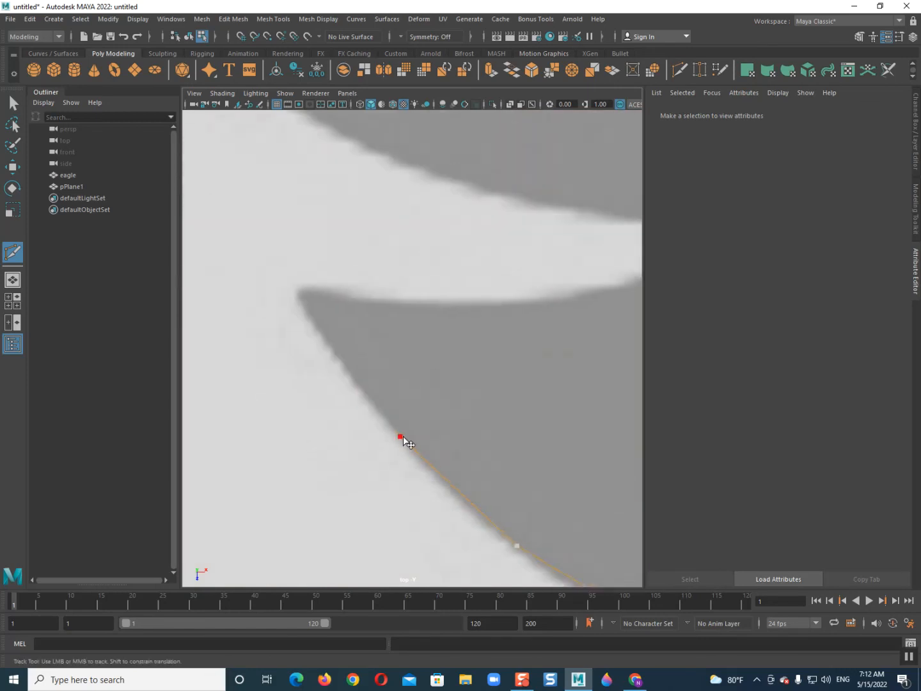
Trace the cut around the third left wing feather's tip and along its upper edge to the next notch
{"action": "left_click", "coordinate": [297, 295]}
{"action": "middle_click_drag", "start_coordinate": [574, 304], "coordinate": [295, 378], "text": "alt"}
{"action": "left_click", "coordinate": [501, 297]}
{"action": "scroll", "coordinate": [500, 301], "scroll_direction": "down", "scroll_amount": 8}
{"action": "scroll", "coordinate": [490, 309], "scroll_direction": "up", "scroll_amount": 2}
{"action": "scroll", "coordinate": [447, 328], "scroll_direction": "up", "scroll_amount": 2}
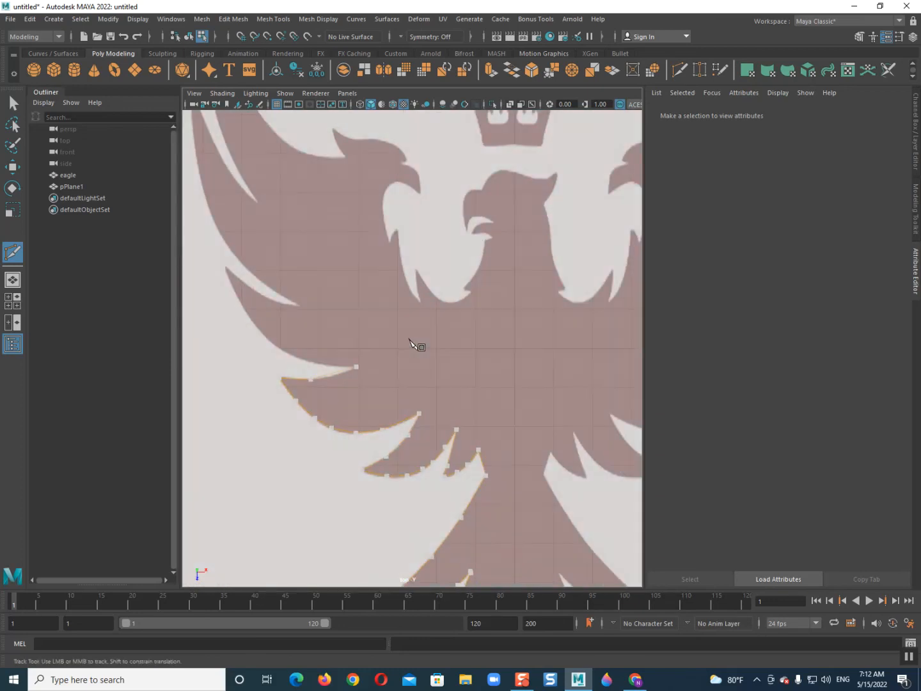
Undo the last cut point and place an intermediate point plus a new end point in the third feather's upper notch
{"action": "scroll", "coordinate": [416, 348], "scroll_direction": "down", "scroll_amount": 5}
{"action": "scroll", "coordinate": [364, 369], "scroll_direction": "up", "scroll_amount": 6}
{"action": "key", "text": "ctrl+z"}
{"action": "left_click", "coordinate": [319, 371]}
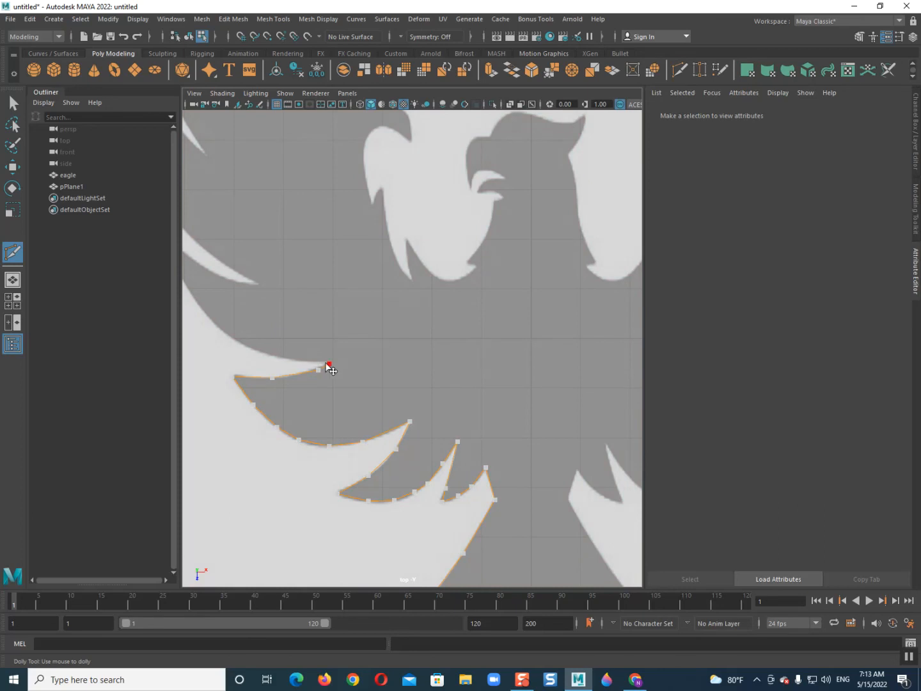
{"action": "middle_click_drag", "start_coordinate": [334, 401], "coordinate": [613, 401], "text": "alt"}
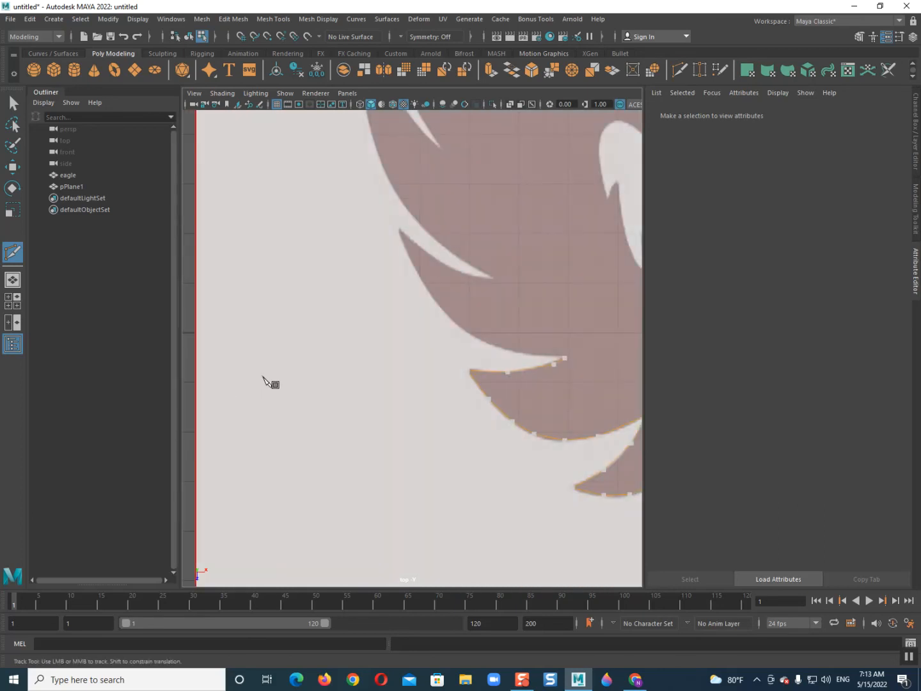
Finish the Multi-Cut trace by running it from the third feather's notch to the plane's left border and committing the cut
{"action": "middle_click_drag", "start_coordinate": [262, 377], "coordinate": [351, 350], "text": "alt"}
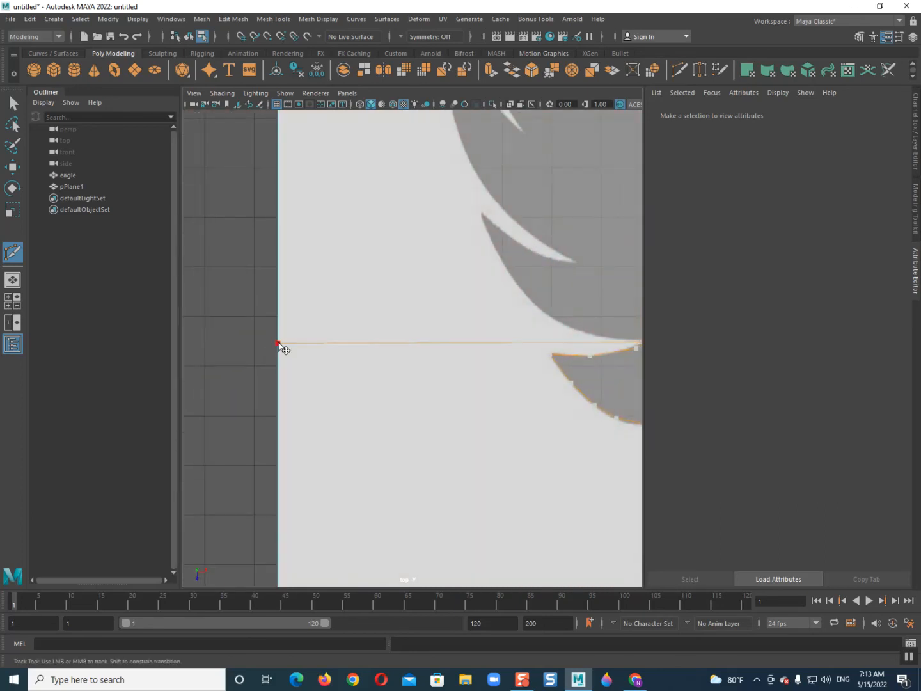
{"action": "scroll", "coordinate": [441, 374], "scroll_direction": "down", "scroll_amount": 2}
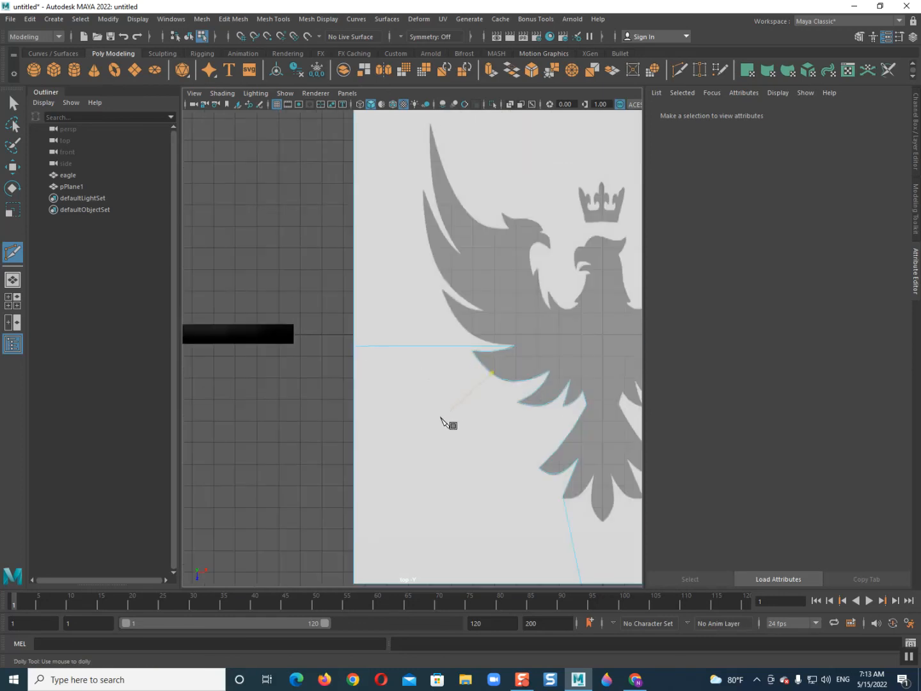
{"action": "scroll", "coordinate": [410, 371], "scroll_direction": "down", "scroll_amount": 2}
Delete the background face outside the traced lower-left eagle outline and return the plane to object mode with nothing selected
{"action": "key", "text": "q"}
{"action": "right_click_drag", "start_coordinate": [457, 323], "coordinate": [455, 354]}
{"action": "left_click", "coordinate": [419, 377]}
{"action": "key", "text": "Delete"}
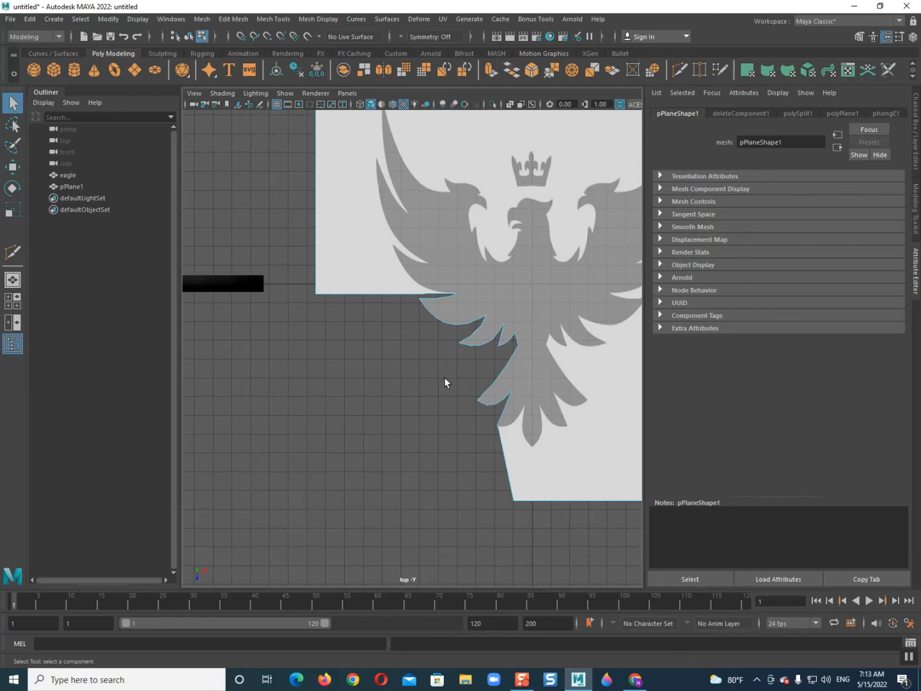
{"action": "scroll", "coordinate": [455, 406], "scroll_direction": "down", "scroll_amount": 1}
{"action": "scroll", "coordinate": [490, 416], "scroll_direction": "down", "scroll_amount": 1}
{"action": "middle_click_drag", "start_coordinate": [490, 415], "coordinate": [398, 484], "text": "alt"}
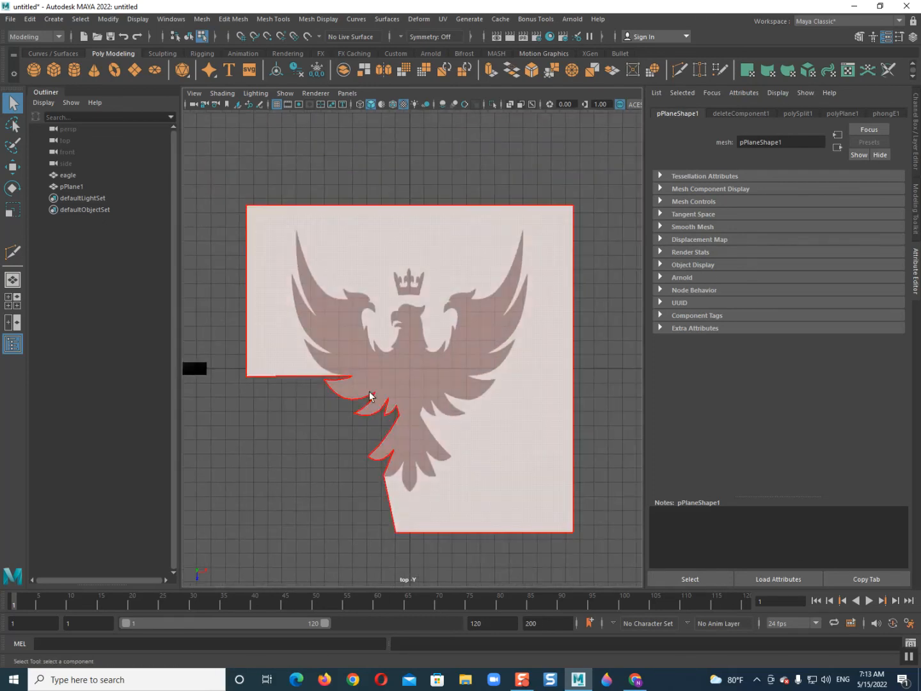
{"action": "right_click_drag", "start_coordinate": [439, 290], "coordinate": [493, 266]}
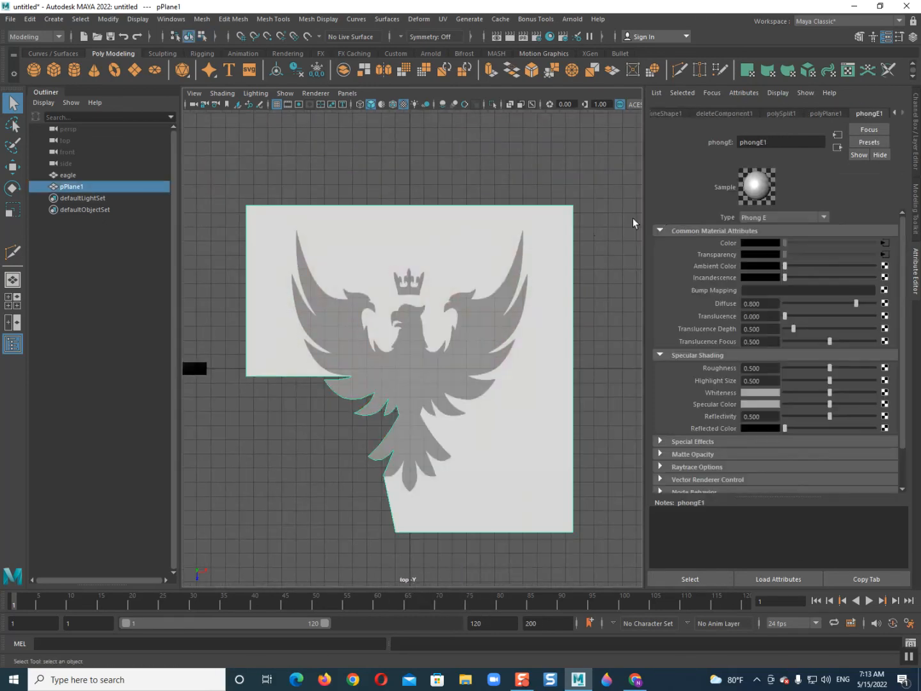
{"action": "left_click", "coordinate": [596, 256]}
Examine the partly cut-out eagle plane and its traced edges in the perspective view
{"action": "scroll", "coordinate": [535, 340], "scroll_direction": "down", "scroll_amount": 3}
{"action": "key", "text": "space"}
{"action": "left_click_drag", "start_coordinate": [368, 436], "coordinate": [359, 348]}
{"action": "left_click_drag", "start_coordinate": [374, 394], "coordinate": [391, 371], "text": "alt"}
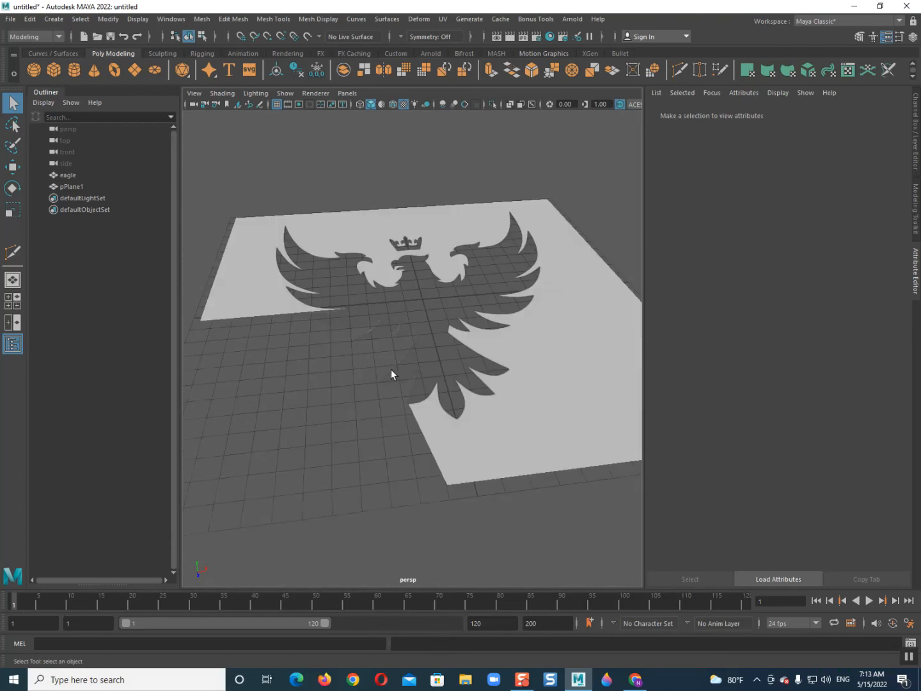
{"action": "scroll", "coordinate": [393, 369], "scroll_direction": "down", "scroll_amount": 3}
{"action": "middle_click_drag", "start_coordinate": [395, 371], "coordinate": [446, 423], "text": "alt"}
{"action": "left_click_drag", "start_coordinate": [407, 417], "coordinate": [477, 389], "text": "alt"}
{"action": "scroll", "coordinate": [423, 436], "scroll_direction": "up", "scroll_amount": 5}
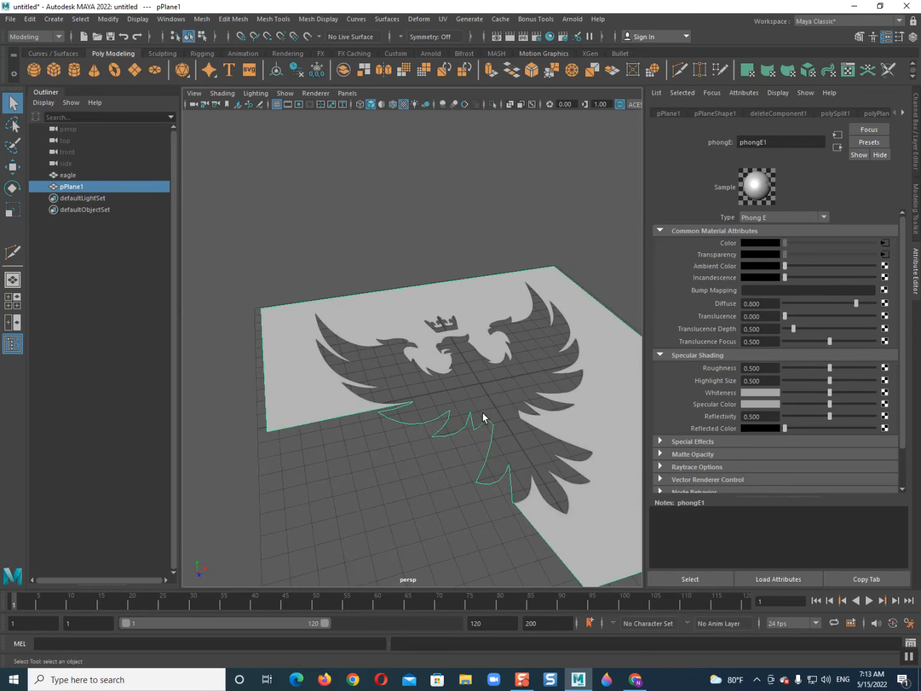
{"action": "right_click_drag", "start_coordinate": [479, 362], "coordinate": [479, 406]}
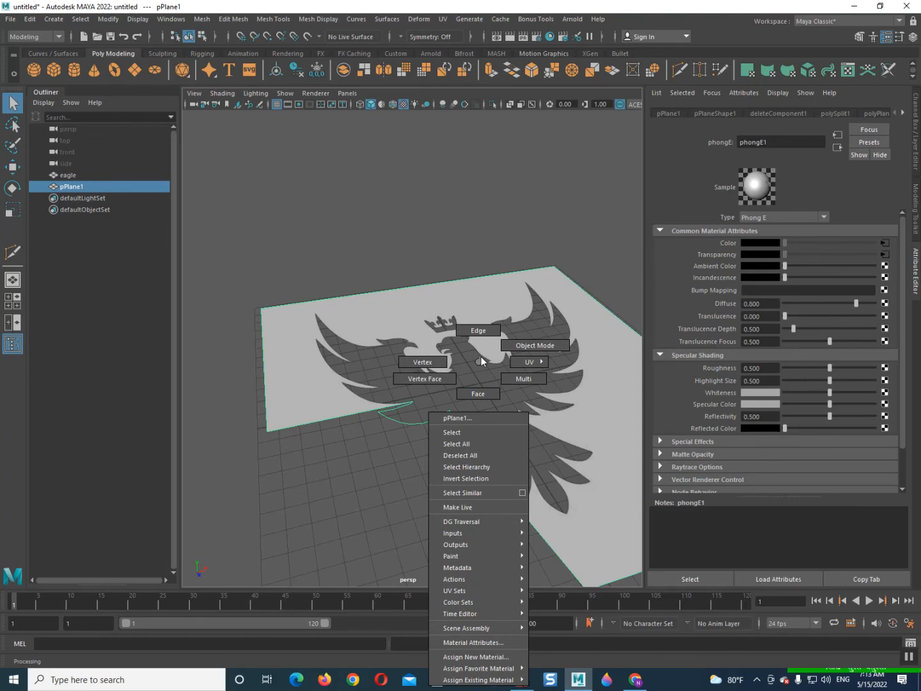
{"action": "right_click_drag", "start_coordinate": [481, 361], "coordinate": [479, 360]}
{"action": "scroll", "coordinate": [425, 452], "scroll_direction": "up", "scroll_amount": 3}
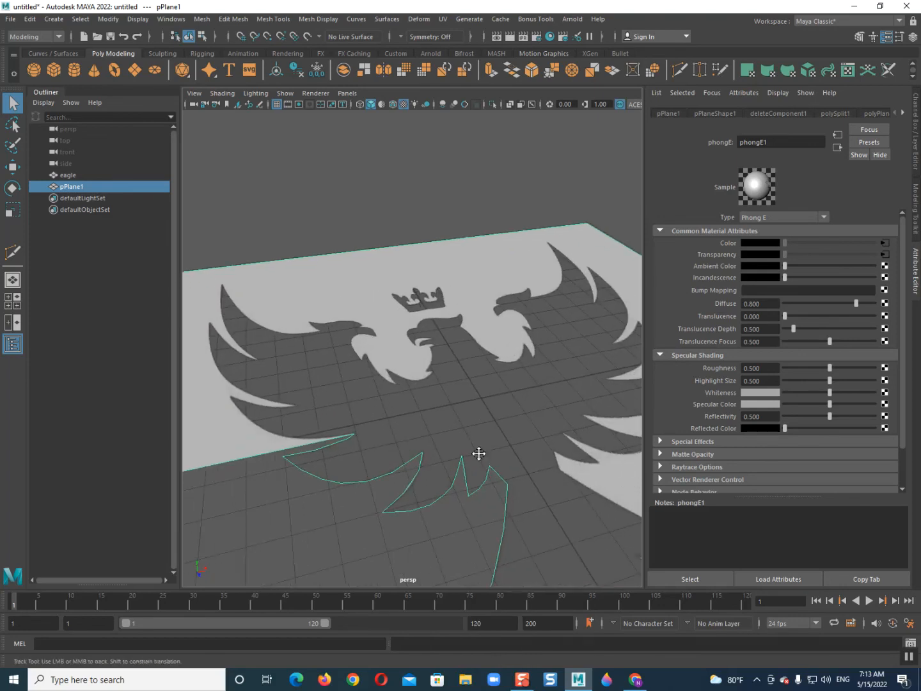
{"action": "middle_click_drag", "start_coordinate": [484, 462], "coordinate": [458, 409], "text": "alt"}
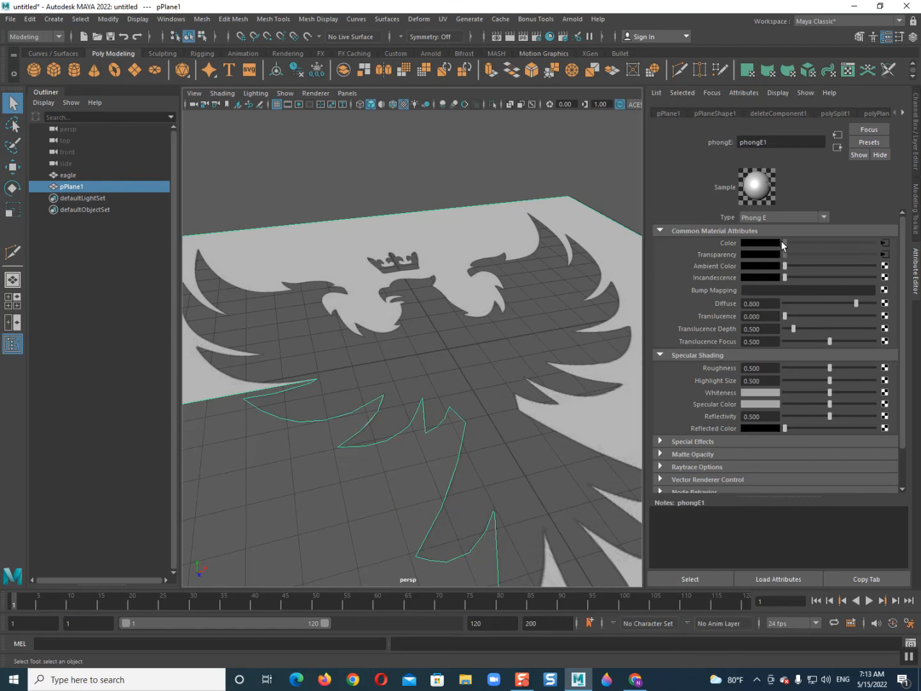
Delete the textured reference plane, leaving the eagle mesh in the scene
{"action": "left_click_drag", "start_coordinate": [786, 268], "coordinate": [743, 273]}
{"action": "scroll", "coordinate": [413, 313], "scroll_direction": "down", "scroll_amount": 7}
{"action": "left_click_drag", "start_coordinate": [412, 313], "coordinate": [423, 391], "text": "alt"}
{"action": "key", "text": "Delete"}
Move the extruded eagle mesh along the X axis until it stands over the centre of the grid
{"action": "scroll", "coordinate": [372, 372], "scroll_direction": "down", "scroll_amount": 3}
{"action": "left_click", "coordinate": [392, 363]}
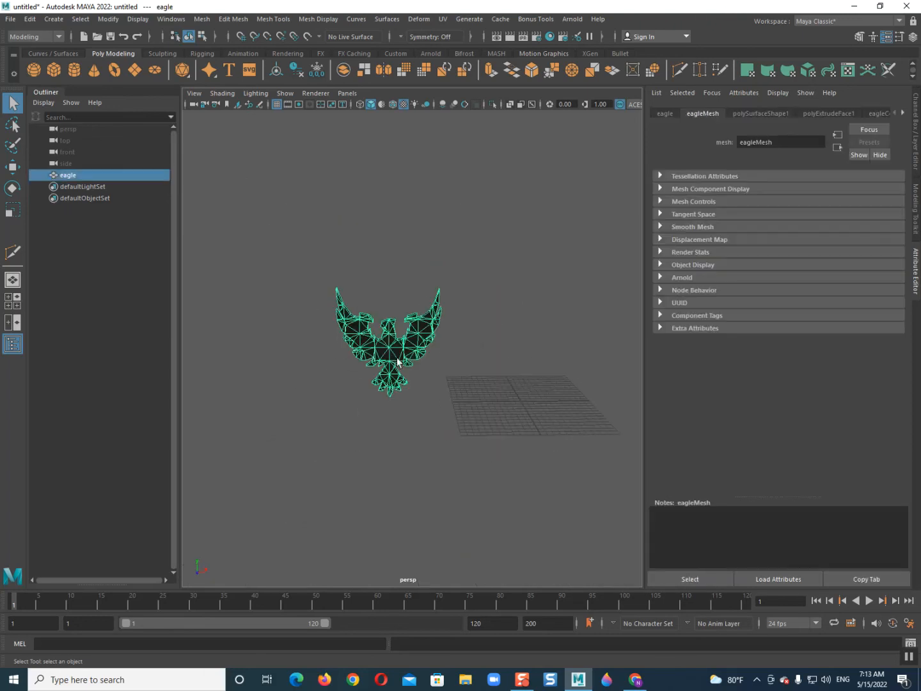
{"action": "key", "text": "w"}
{"action": "left_click_drag", "start_coordinate": [461, 341], "coordinate": [576, 343]}
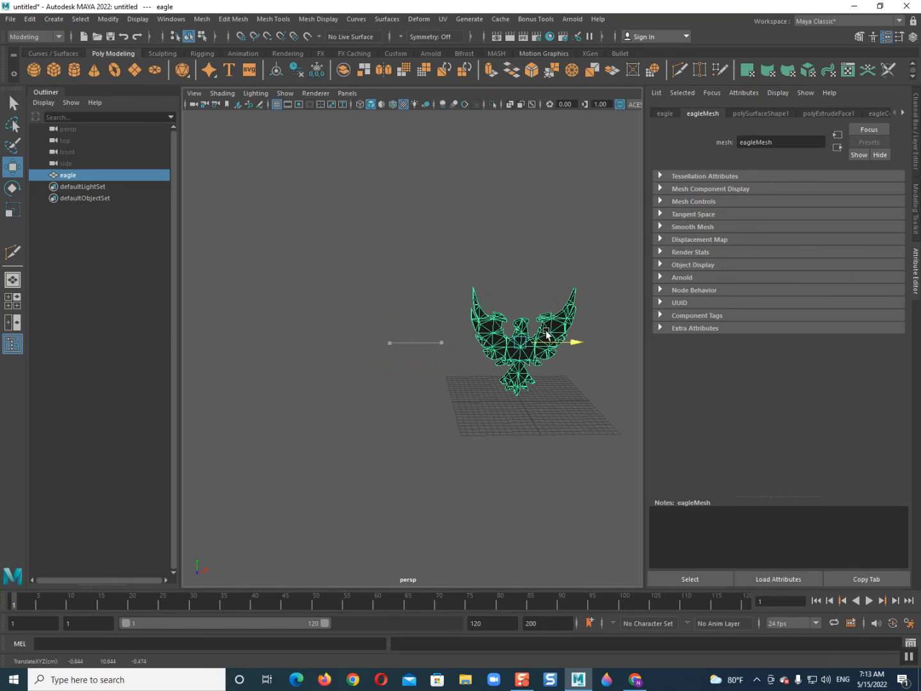
Deselect the eagle mesh and examine the extruded model from several distances and angles
{"action": "left_click", "coordinate": [339, 388]}
{"action": "scroll", "coordinate": [469, 384], "scroll_direction": "up", "scroll_amount": 3}
{"action": "middle_click_drag", "start_coordinate": [441, 383], "coordinate": [304, 374], "text": "alt"}
{"action": "scroll", "coordinate": [305, 374], "scroll_direction": "up", "scroll_amount": 6}
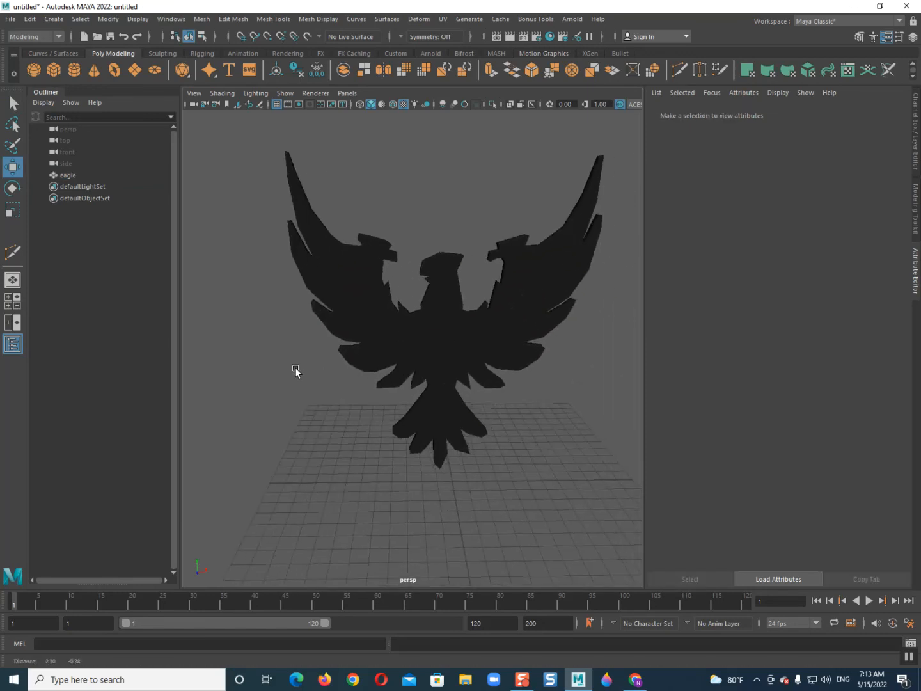
{"action": "scroll", "coordinate": [343, 369], "scroll_direction": "down", "scroll_amount": 6}
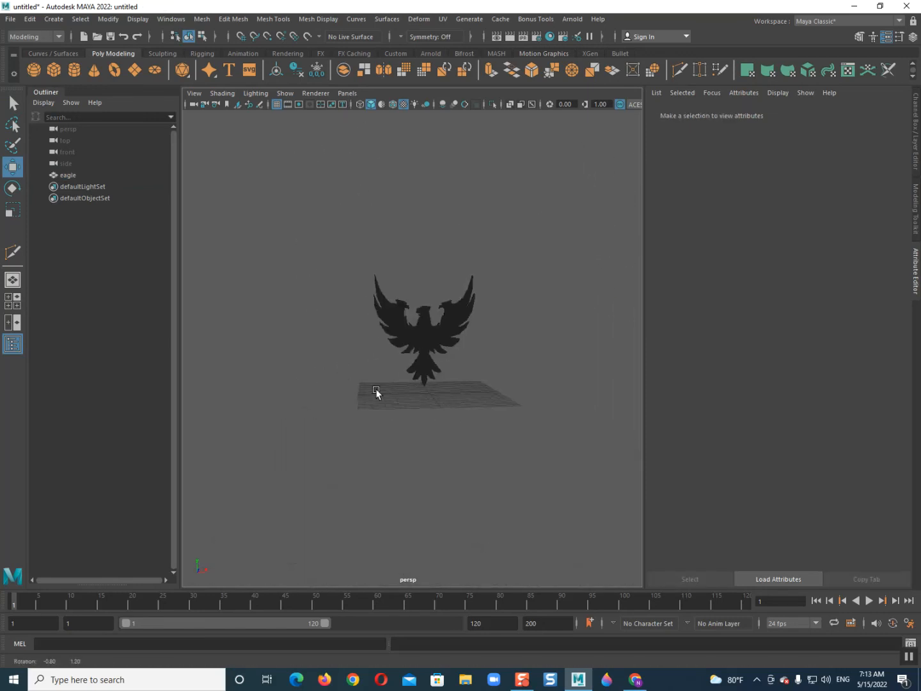
{"action": "scroll", "coordinate": [342, 396], "scroll_direction": "up", "scroll_amount": 4}
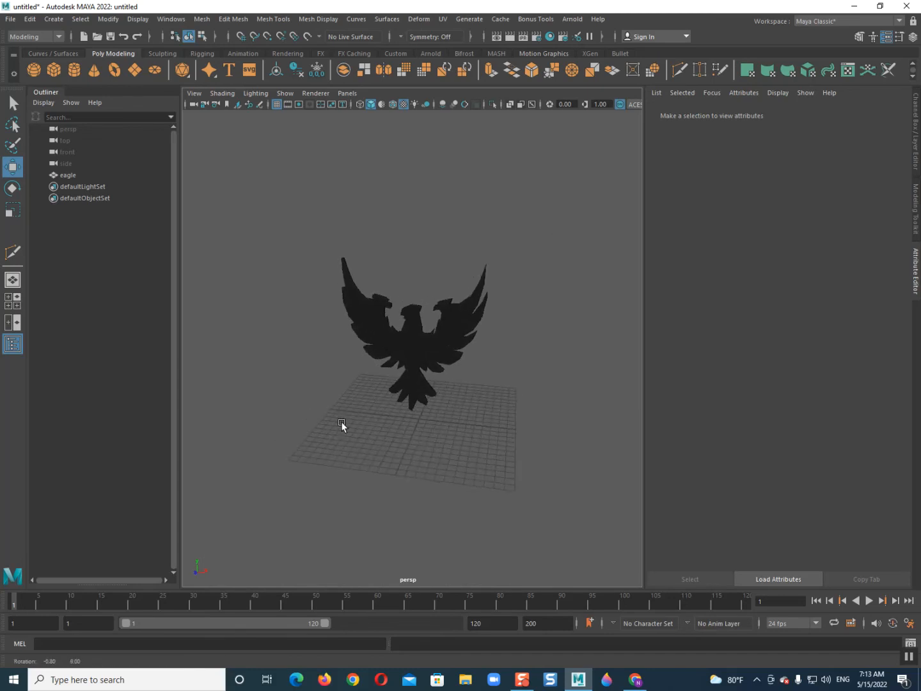